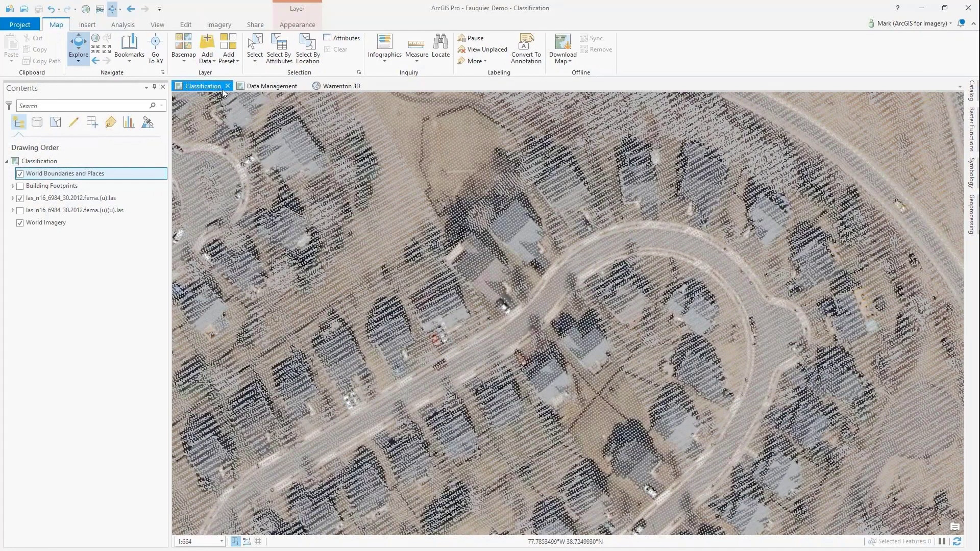
Step: Switch from the Classification map to the Data Management map with its colorized point cloud
{"action": "left_click", "coordinate": [258, 86]}
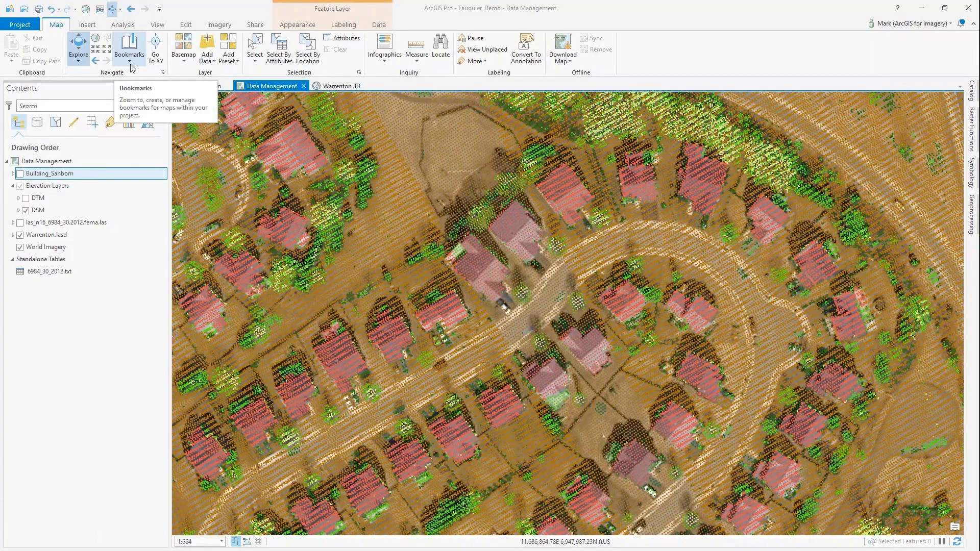
Step: Toggle the Building_Sanborn footprints on and off, then jump to the Interstate Diamond bookmark
{"action": "left_click", "coordinate": [21, 174]}
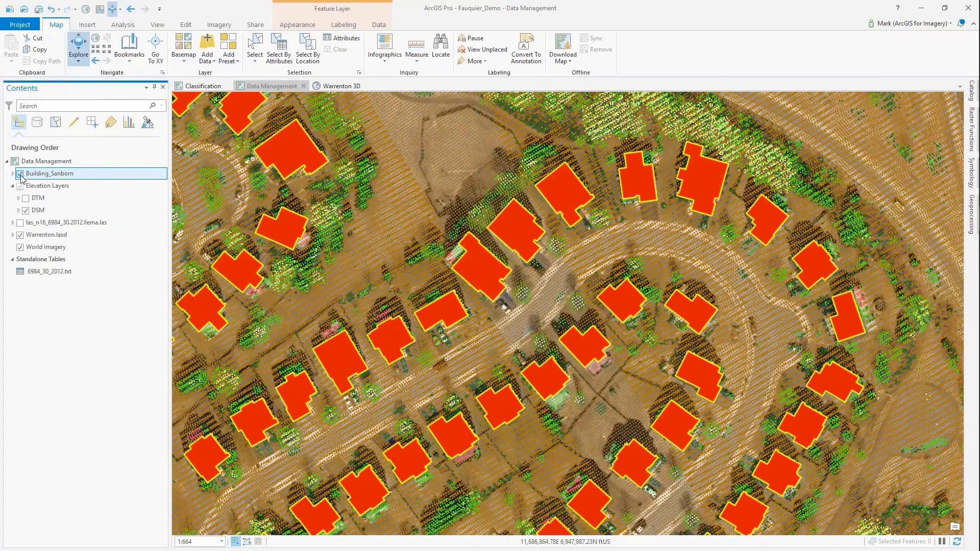
{"action": "left_click", "coordinate": [21, 174]}
{"action": "left_click", "coordinate": [21, 174]}
{"action": "left_click", "coordinate": [20, 174]}
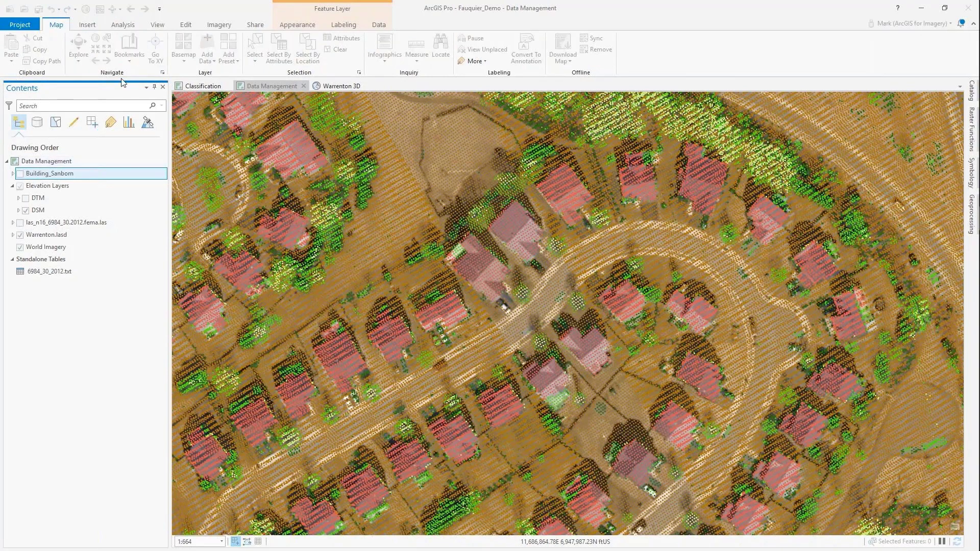
{"action": "left_click", "coordinate": [130, 61]}
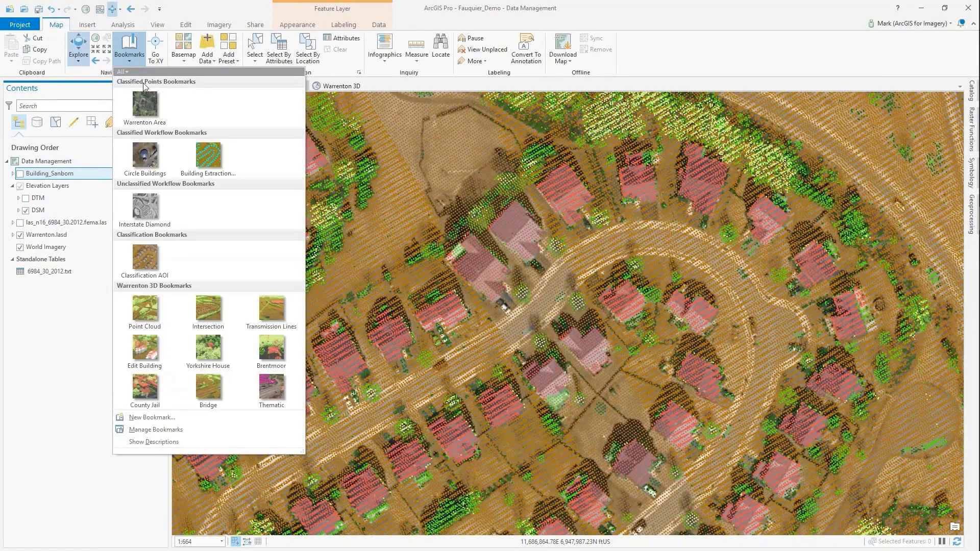
{"action": "left_click", "coordinate": [145, 206]}
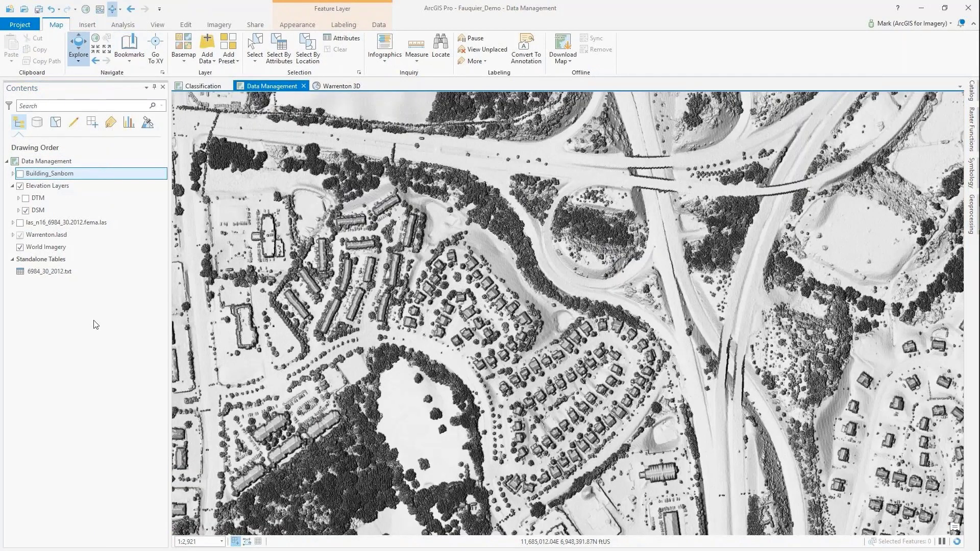
Step: Compare the DTM hillshade against the DSM, ending with DTM hidden, and open Warrenton 3D
{"action": "left_click", "coordinate": [26, 200]}
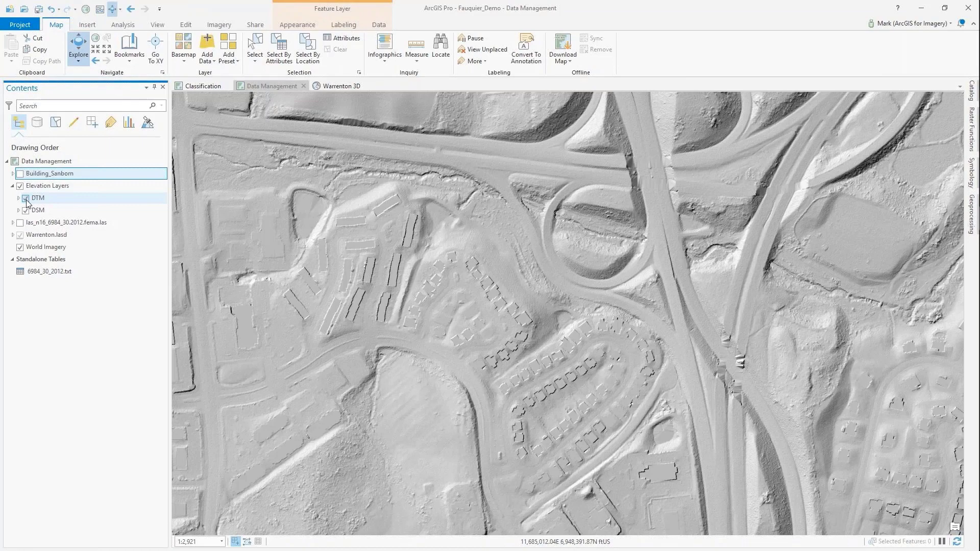
{"action": "left_click", "coordinate": [27, 199]}
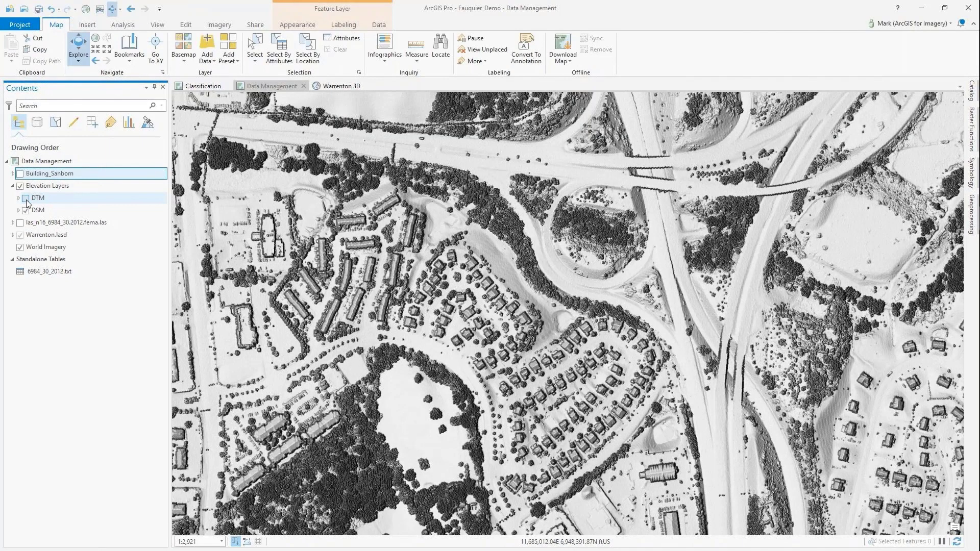
{"action": "left_click", "coordinate": [27, 200]}
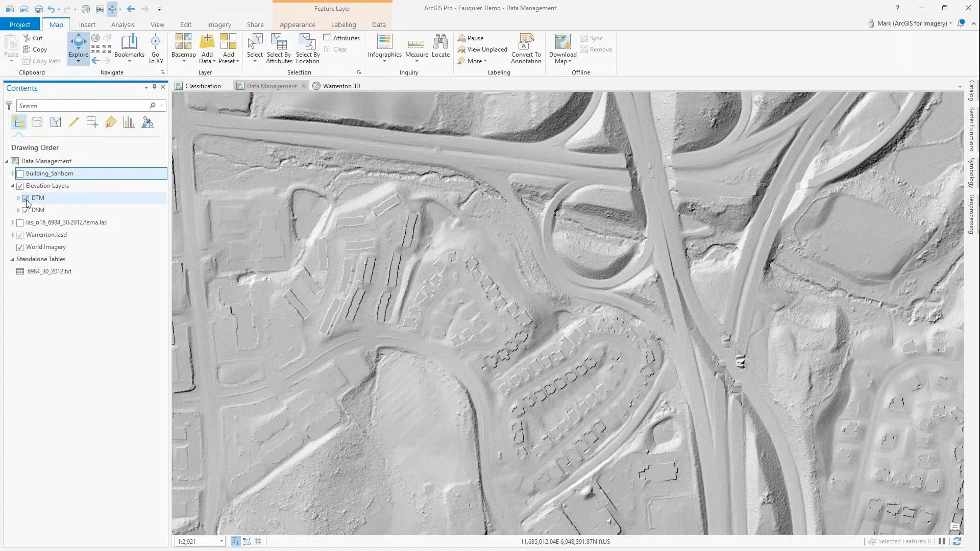
{"action": "left_click", "coordinate": [27, 200]}
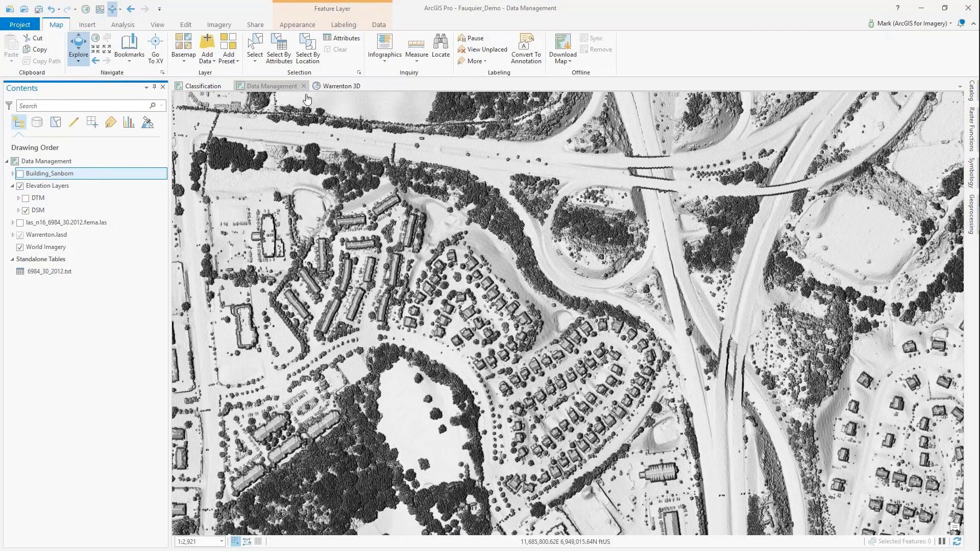
{"action": "left_click", "coordinate": [337, 86]}
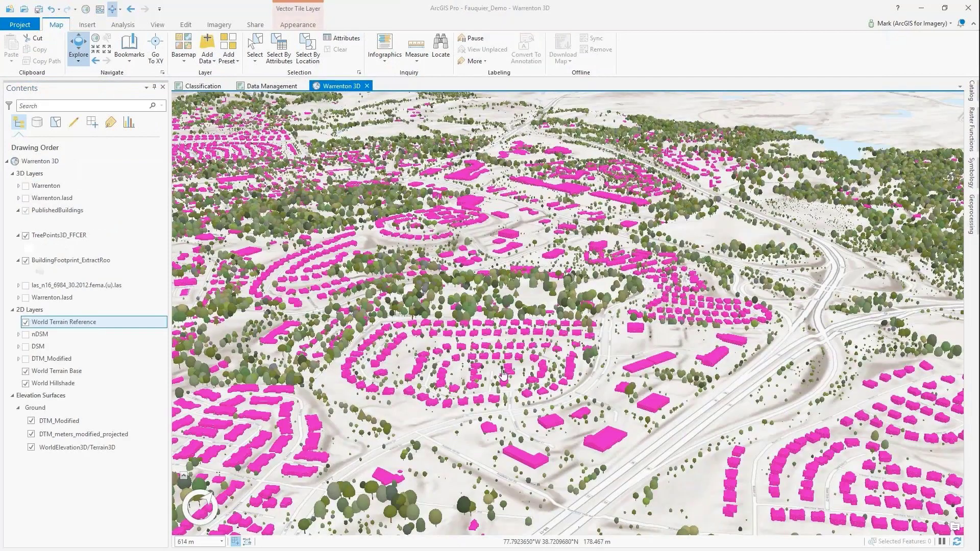
Step: Zoom, orbit and pan onto Warrenton's magenta buildings and trees, then return to Data Management
{"action": "scroll", "coordinate": [629, 393], "scroll_direction": "down", "scroll_amount": 1}
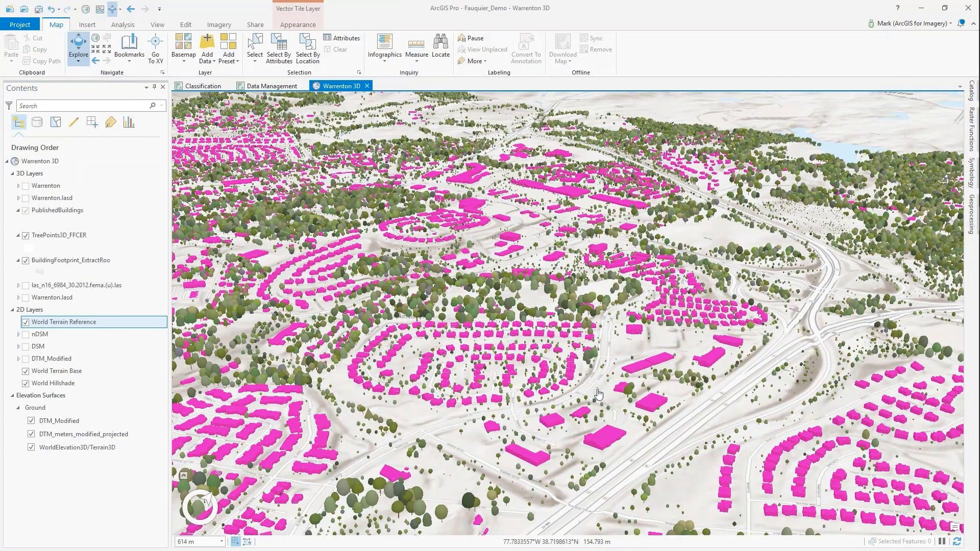
{"action": "middle_click_drag", "start_coordinate": [629, 393], "coordinate": [651, 370]}
{"action": "scroll", "coordinate": [661, 307], "scroll_direction": "up", "scroll_amount": 5}
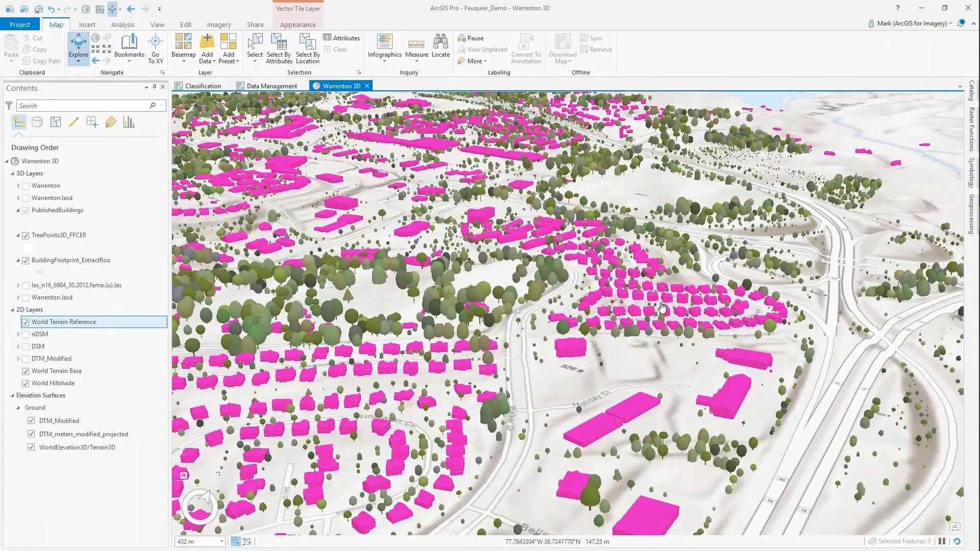
{"action": "scroll", "coordinate": [662, 307], "scroll_direction": "up", "scroll_amount": 3}
{"action": "scroll", "coordinate": [652, 331], "scroll_direction": "up", "scroll_amount": 2}
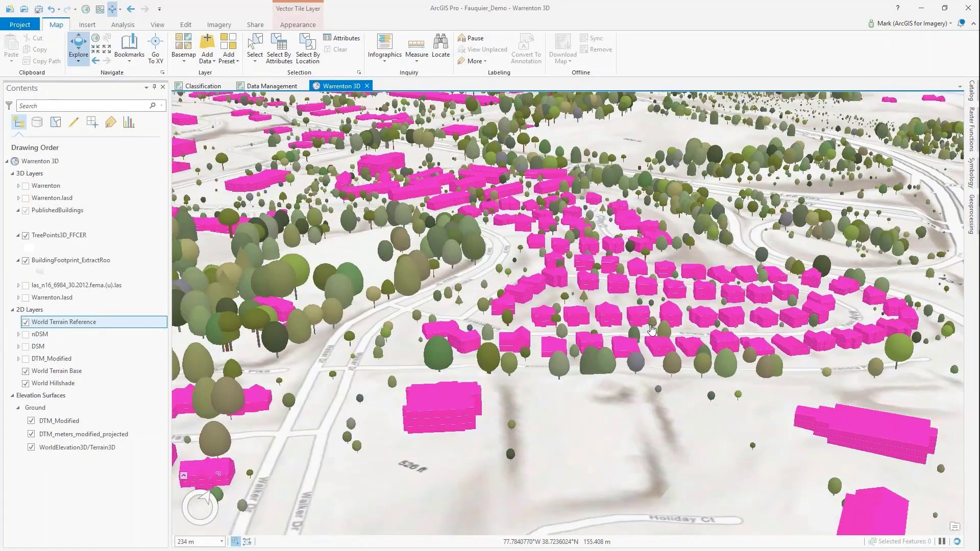
{"action": "middle_click_drag", "start_coordinate": [652, 330], "coordinate": [702, 326]}
{"action": "scroll", "coordinate": [705, 326], "scroll_direction": "up", "scroll_amount": 3}
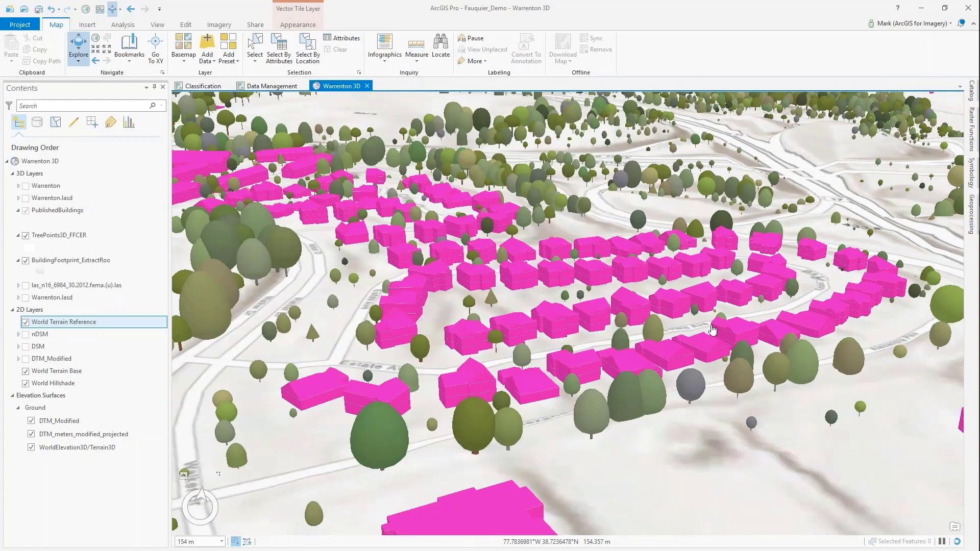
{"action": "scroll", "coordinate": [712, 329], "scroll_direction": "up", "scroll_amount": 4}
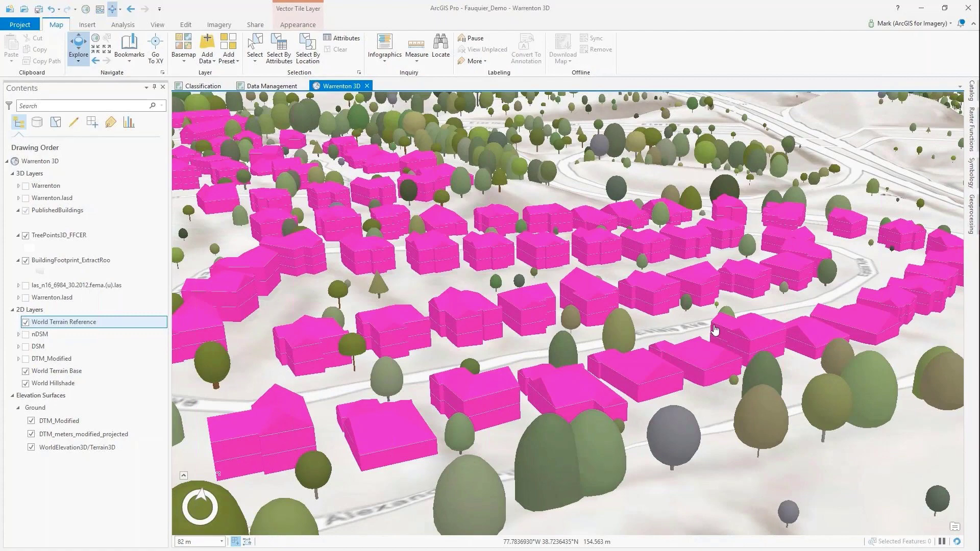
{"action": "left_click_drag", "start_coordinate": [714, 330], "coordinate": [661, 361]}
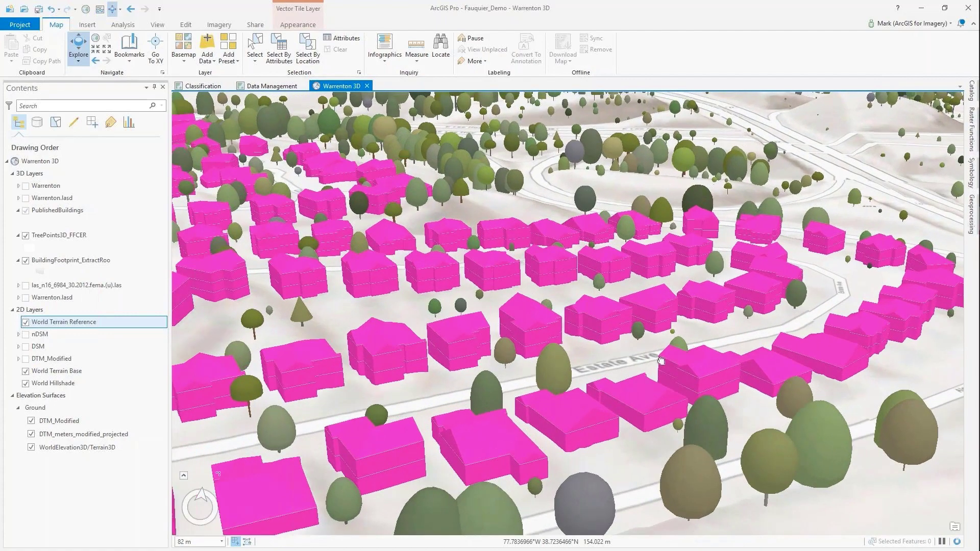
{"action": "left_click", "coordinate": [274, 86]}
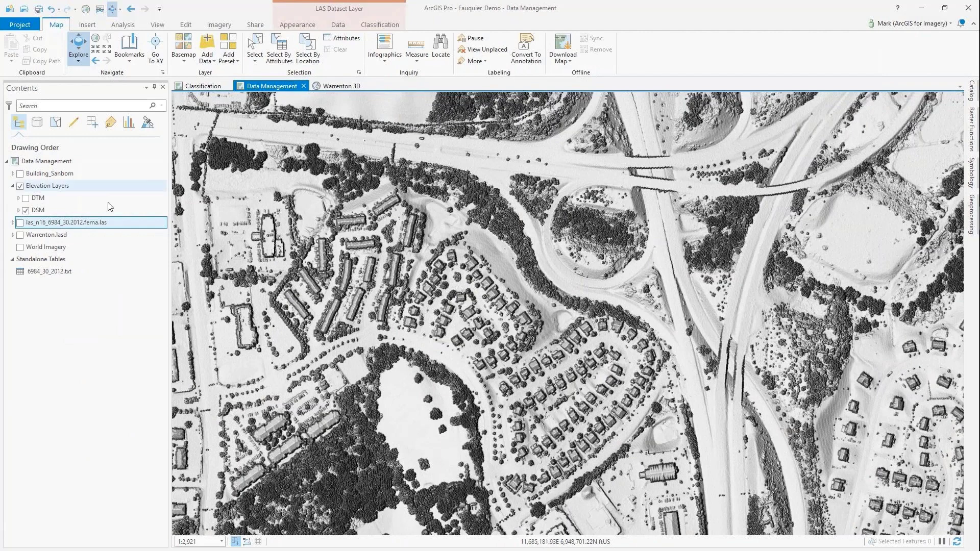
Step: Show the single LAS file, hide Elevation Layers, zoom to it, and turn on World Imagery
{"action": "left_click", "coordinate": [21, 223]}
{"action": "left_click", "coordinate": [21, 187]}
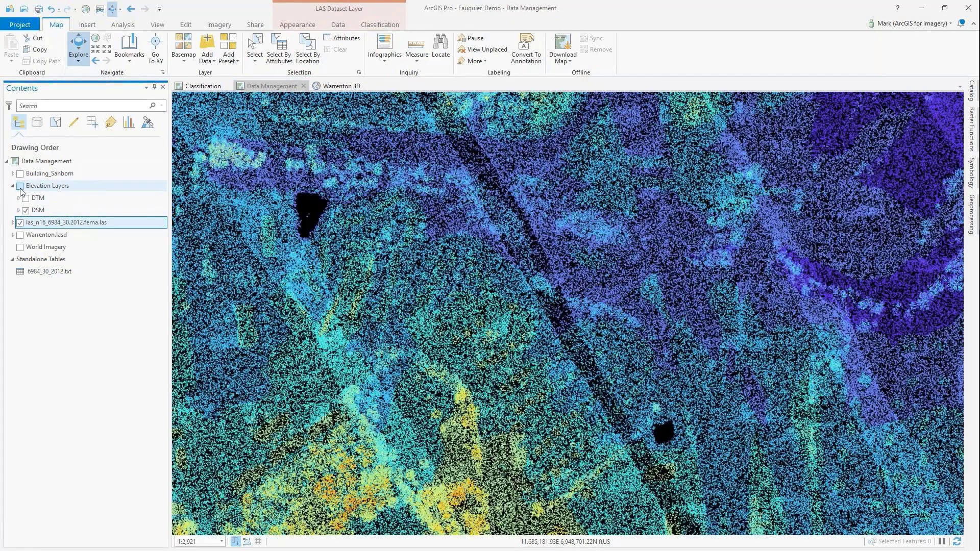
{"action": "right_click", "coordinate": [42, 226]}
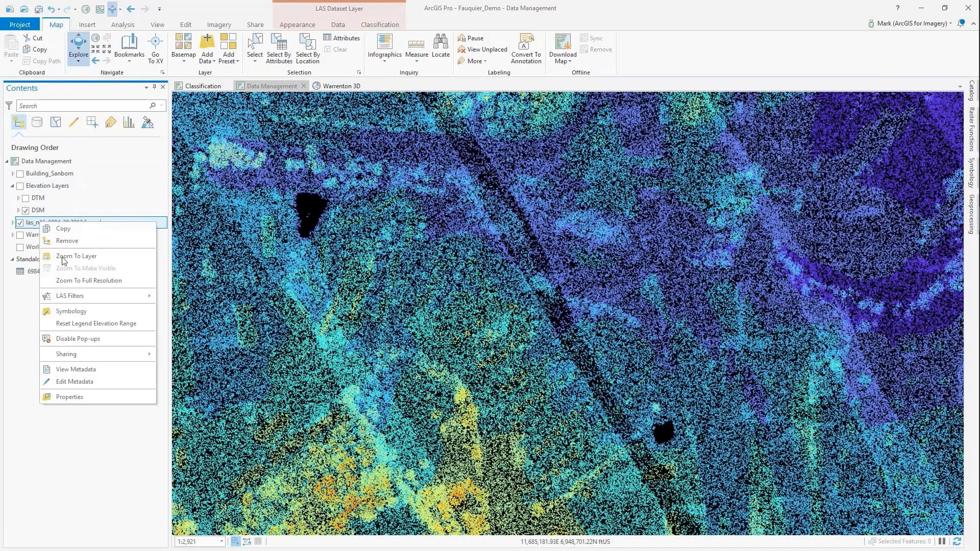
{"action": "left_click", "coordinate": [76, 258]}
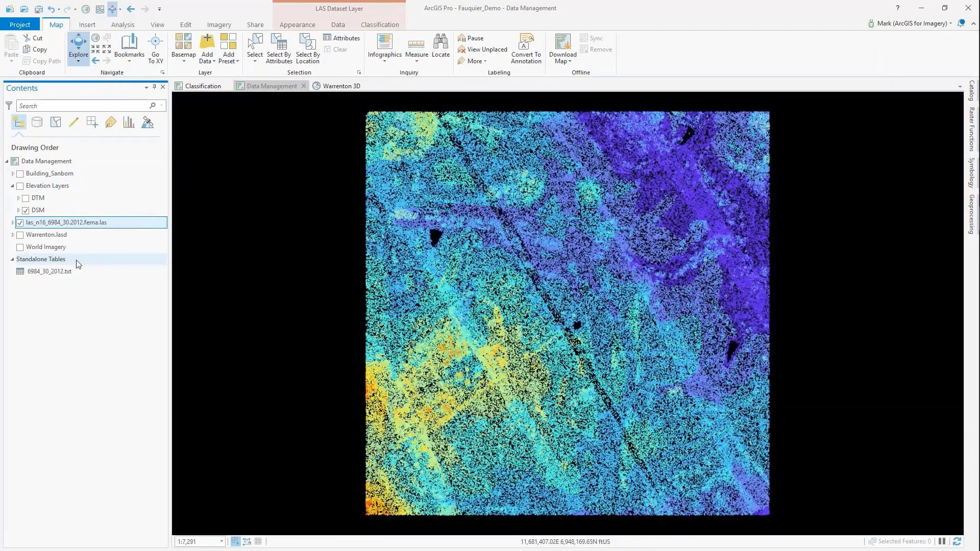
{"action": "left_click", "coordinate": [20, 247]}
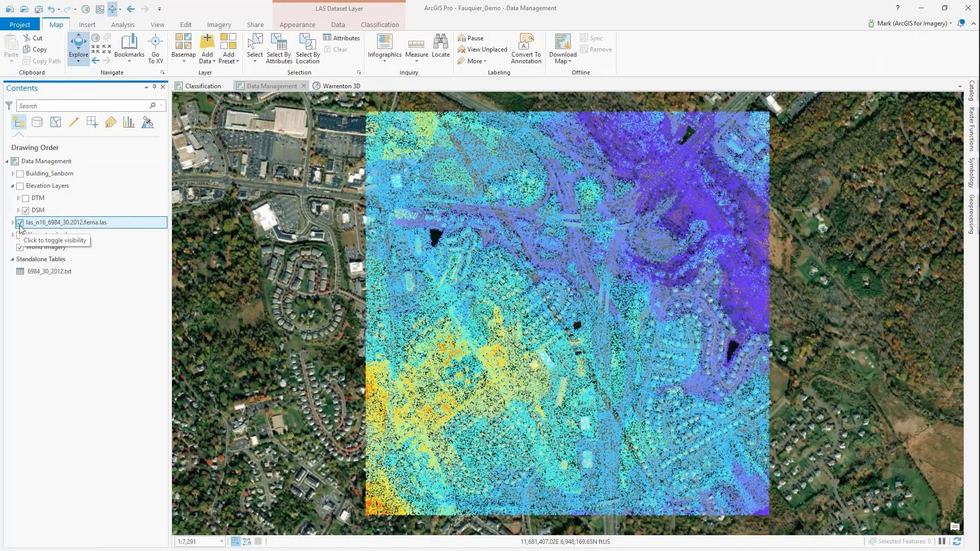
Step: Swap to Warrenton.lasd, zoom to its tile grid, inspect one tile, and open Catalog
{"action": "left_click", "coordinate": [20, 223]}
{"action": "left_click", "coordinate": [20, 235]}
{"action": "right_click", "coordinate": [46, 235]}
{"action": "left_click", "coordinate": [62, 273]}
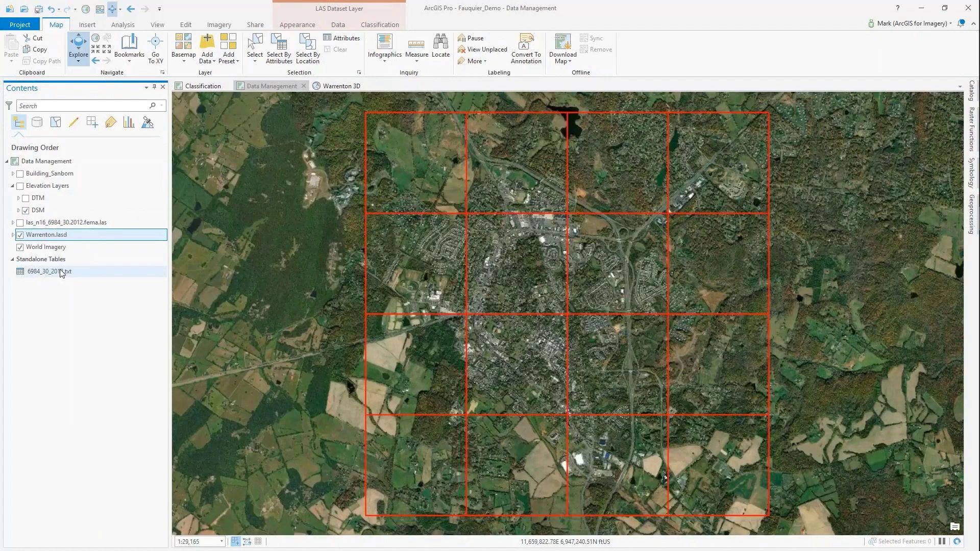
{"action": "left_click", "coordinate": [527, 191]}
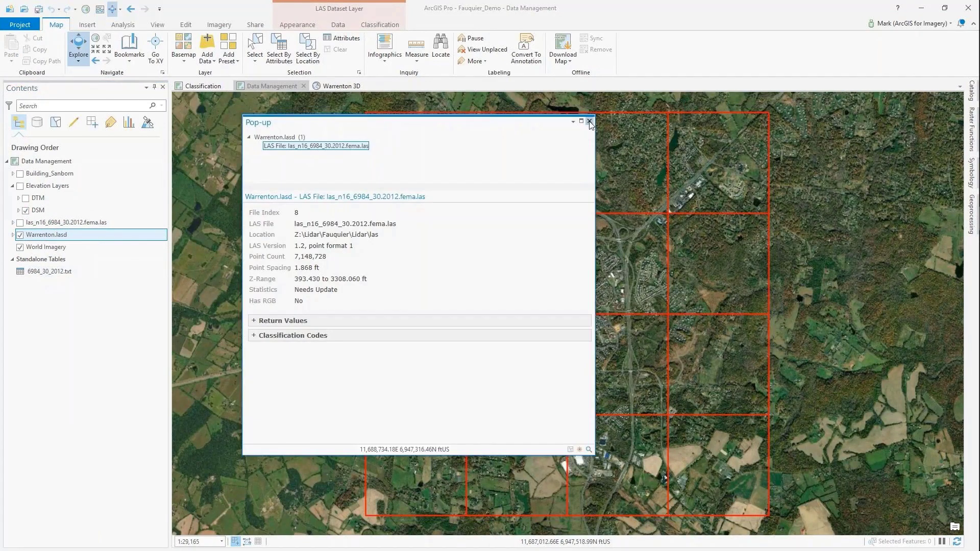
{"action": "left_click", "coordinate": [589, 121]}
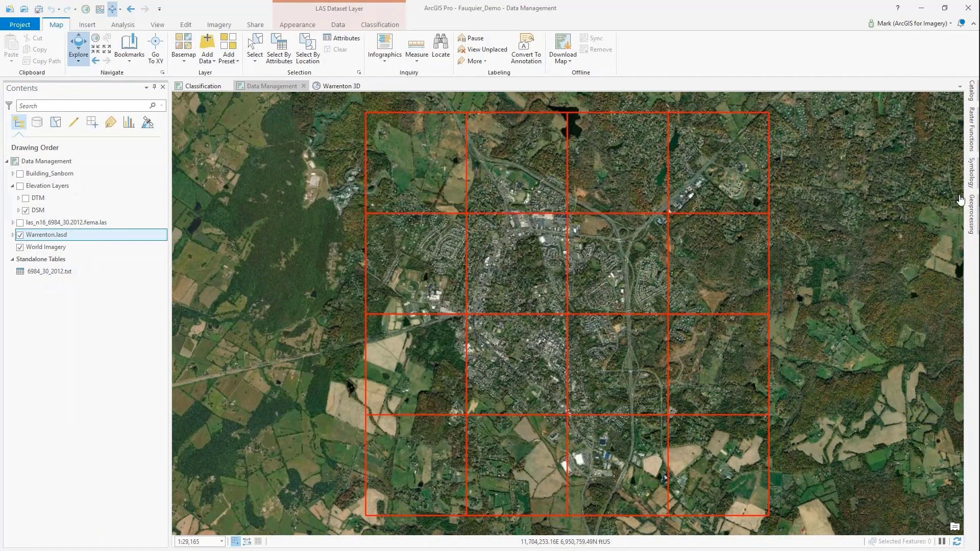
{"action": "left_click", "coordinate": [972, 91]}
Step: In the docked Catalog, create a new LAS dataset in the Subset folder named Demo
{"action": "left_click", "coordinate": [952, 88]}
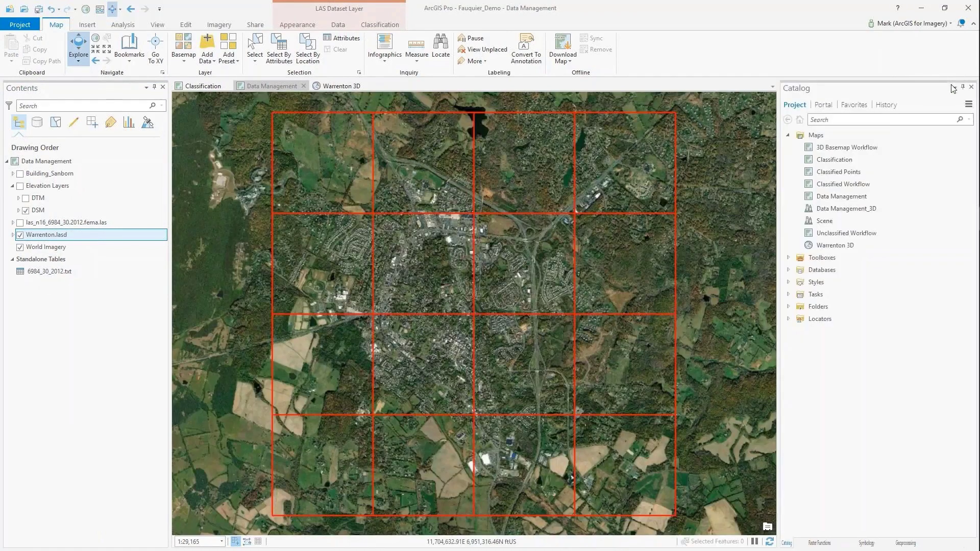
{"action": "left_click", "coordinate": [788, 307]}
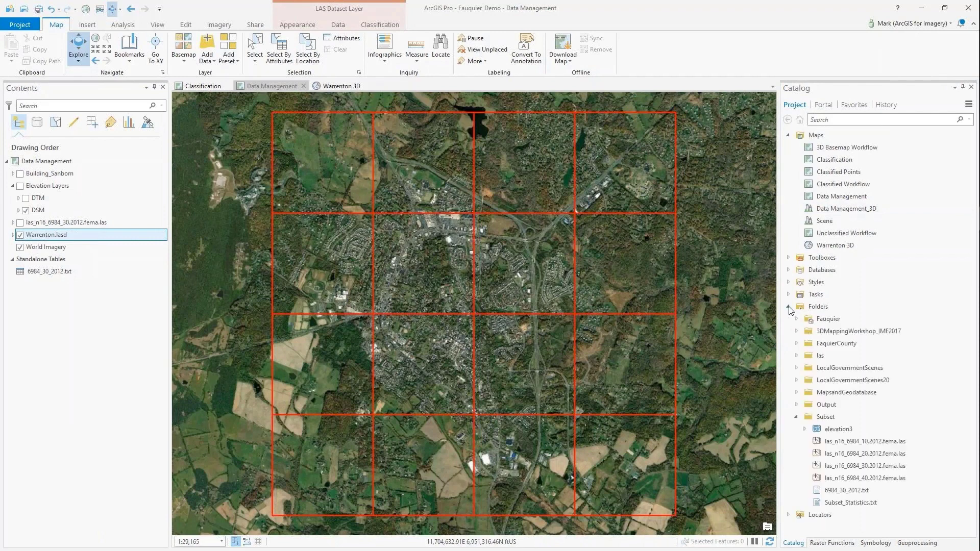
{"action": "right_click", "coordinate": [821, 417]}
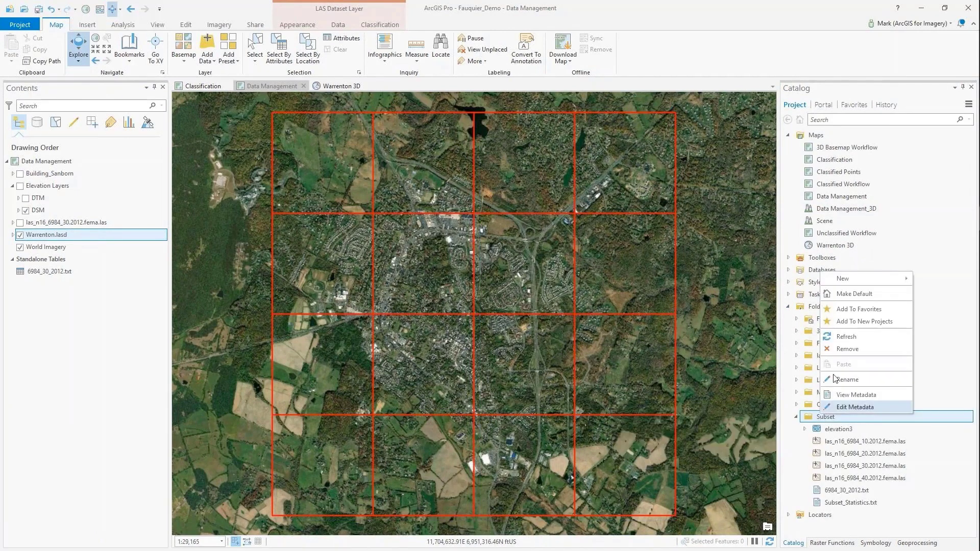
{"action": "mouse_move", "coordinate": [849, 283]}
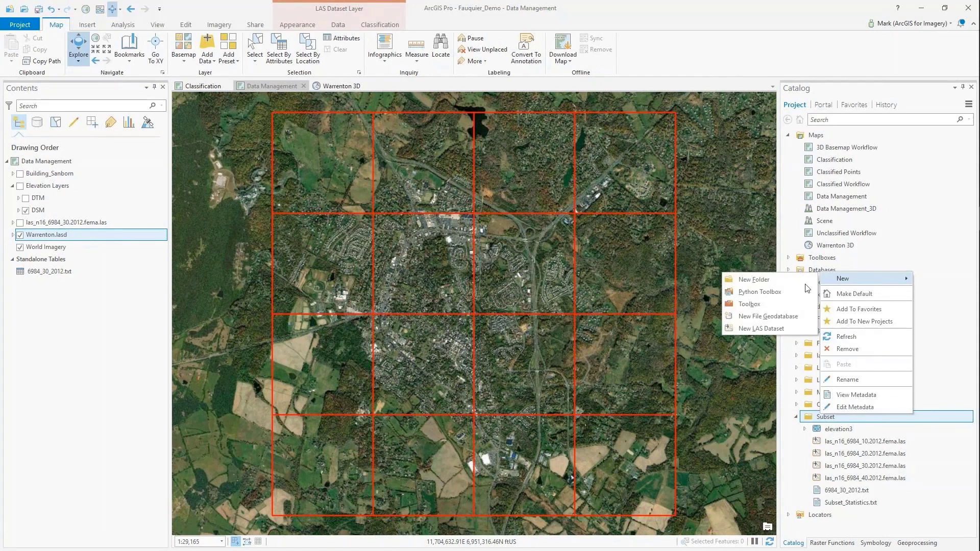
{"action": "left_click", "coordinate": [759, 328]}
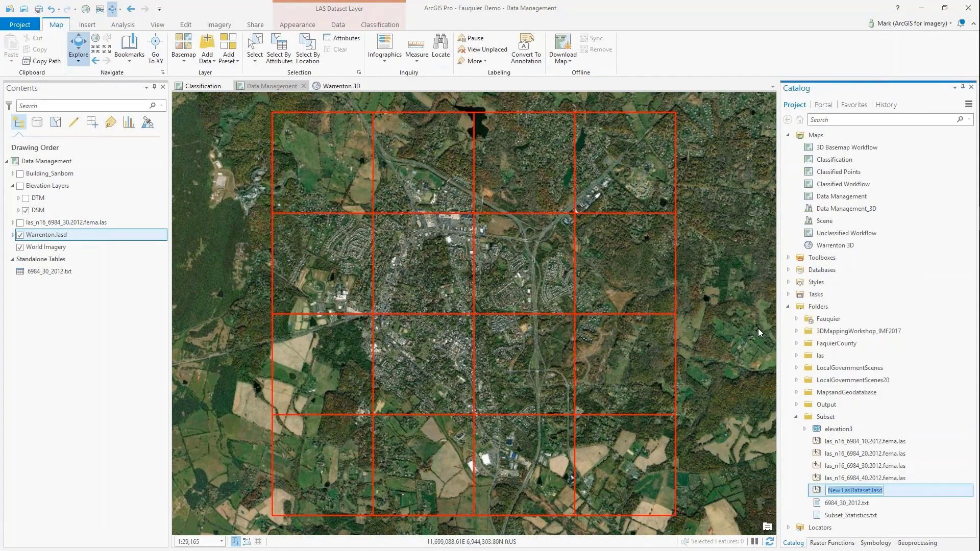
{"action": "type", "text": "Demo"}
{"action": "key", "text": "Return"}
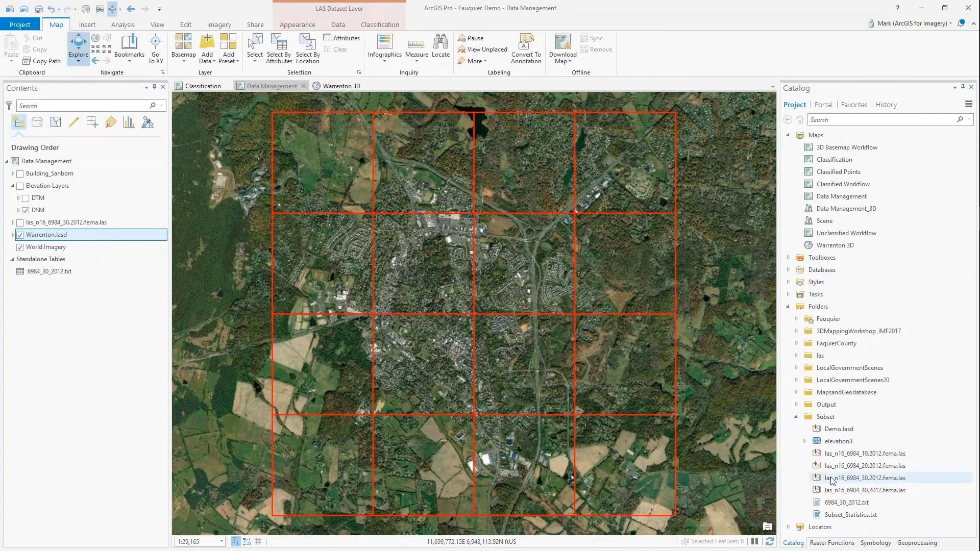
Step: Set Demo.lasd's XY coordinate system to Lambert Conformal Conic 2SP from Favorites
{"action": "right_click", "coordinate": [827, 431]}
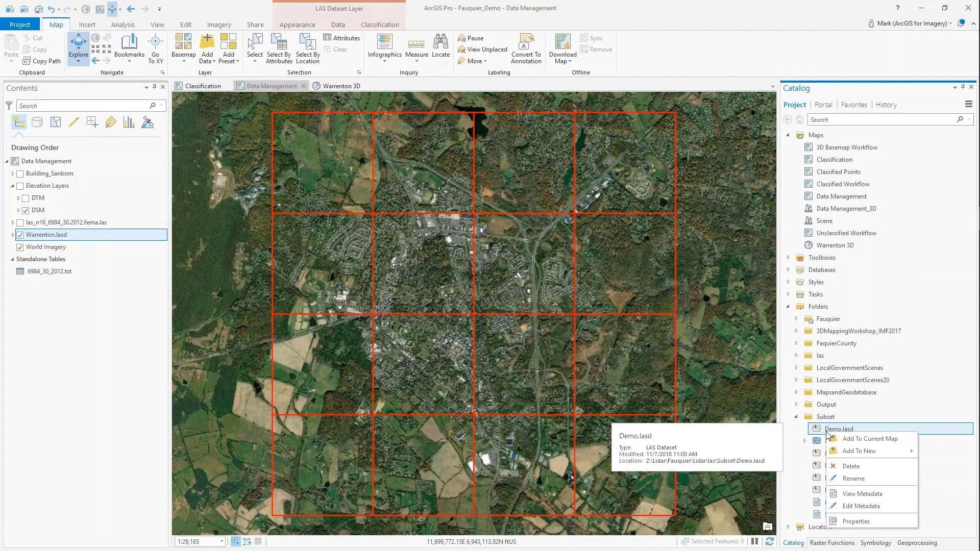
{"action": "left_click", "coordinate": [850, 522]}
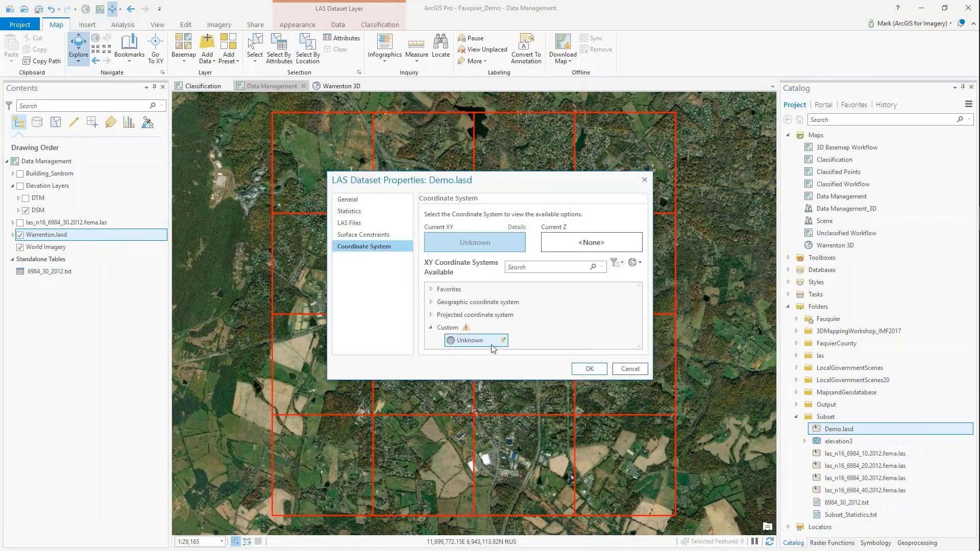
{"action": "left_click", "coordinate": [431, 289]}
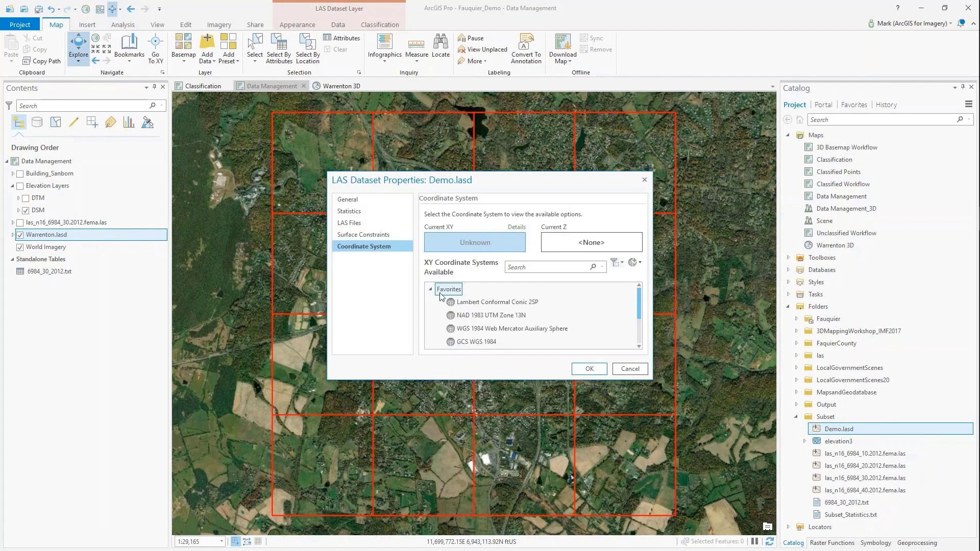
{"action": "left_click", "coordinate": [472, 302]}
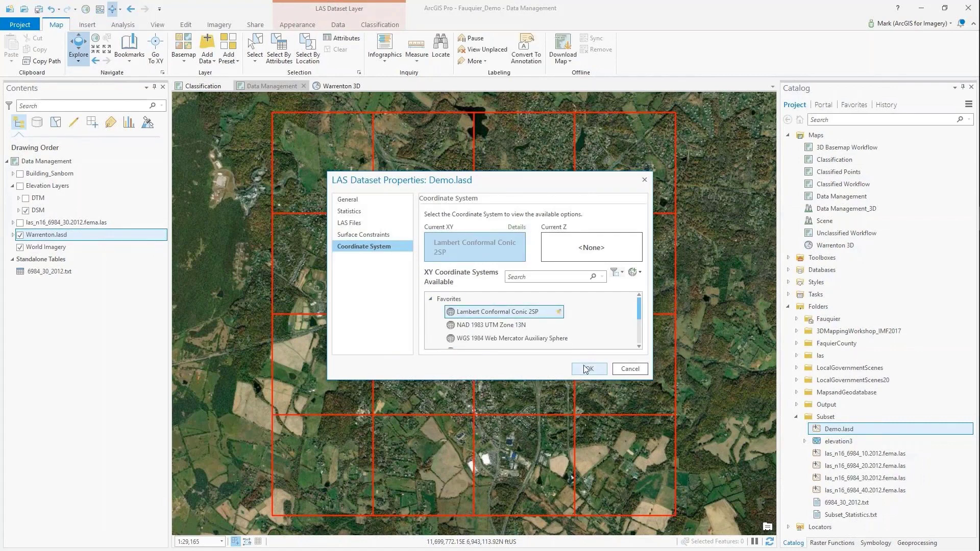
Step: Add the 6984_20, 6984_30 and 6984_40 LAS tiles from Subset to Demo.lasd and apply
{"action": "left_click", "coordinate": [350, 223]}
{"action": "left_click", "coordinate": [439, 233]}
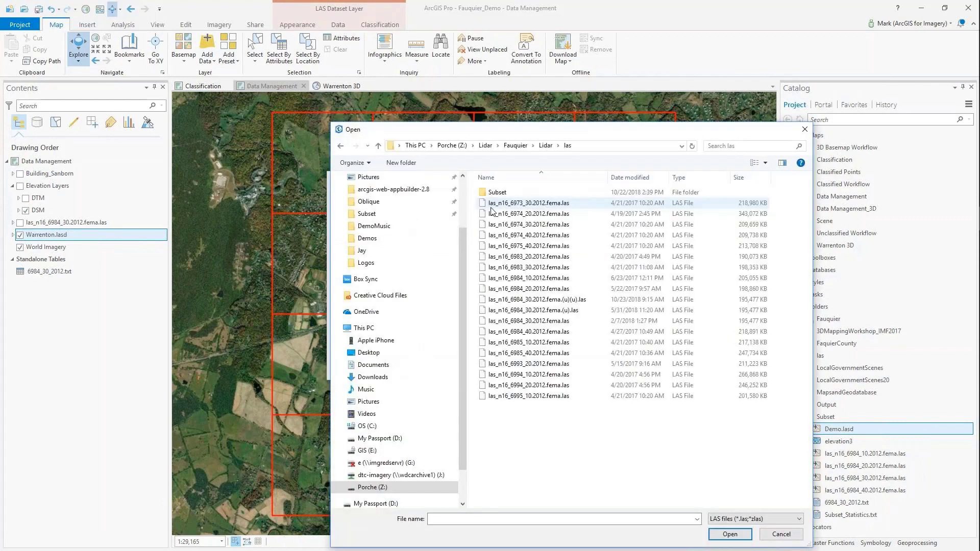
{"action": "double_click", "coordinate": [497, 192]}
{"action": "left_click_drag", "start_coordinate": [560, 289], "coordinate": [505, 211]}
{"action": "left_click", "coordinate": [729, 534]}
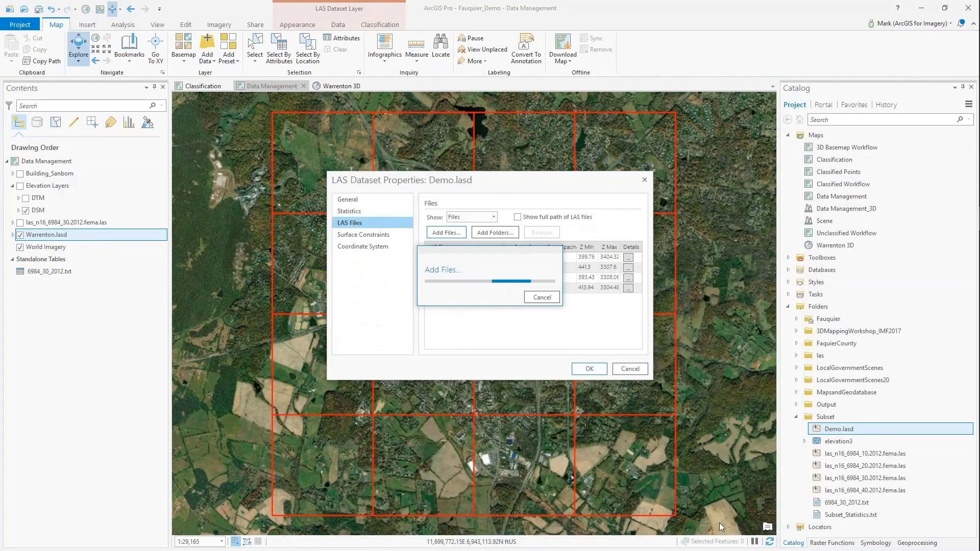
{"action": "left_click", "coordinate": [362, 246]}
{"action": "left_click", "coordinate": [589, 368]}
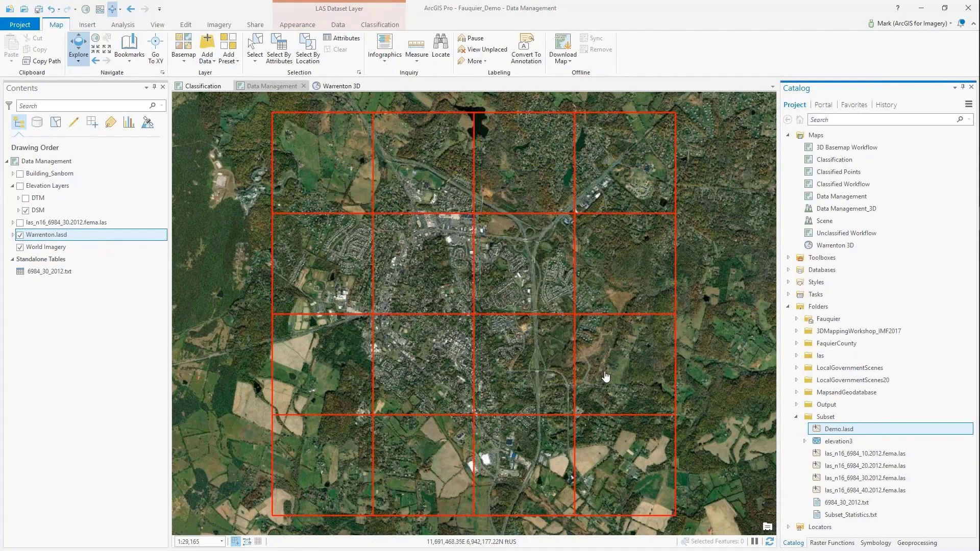
Step: Hide Warrenton.lasd, add Demo.lasd to the current map, and zoom in on its points
{"action": "left_click", "coordinate": [20, 235]}
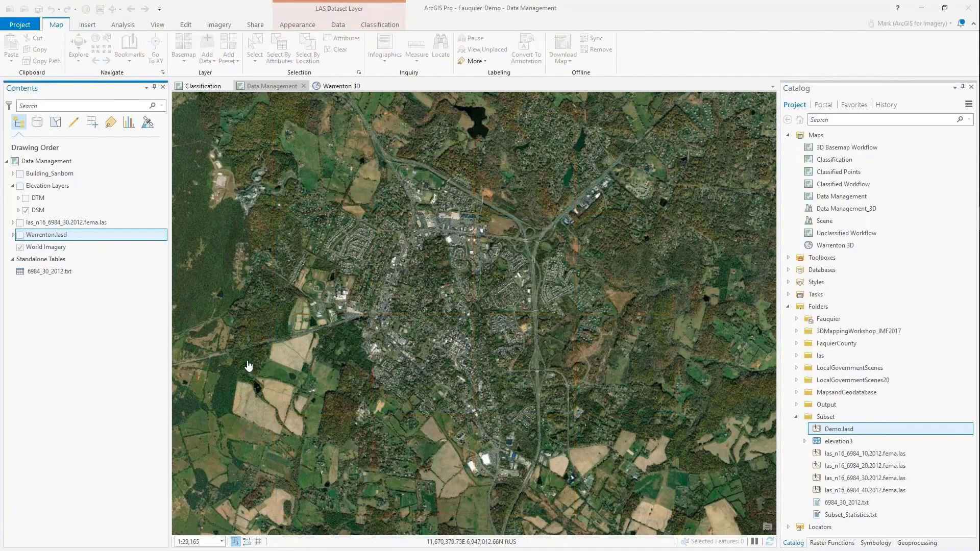
{"action": "right_click", "coordinate": [821, 431]}
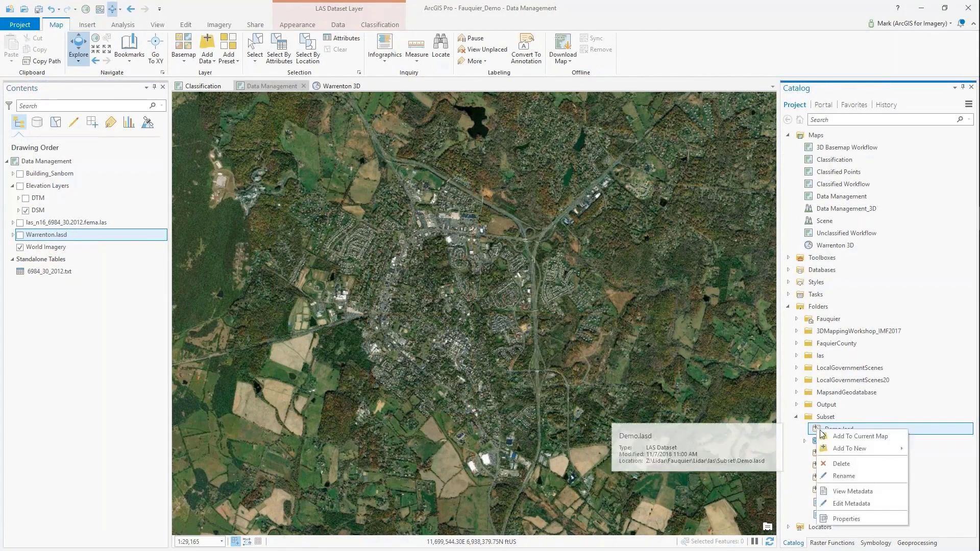
{"action": "left_click", "coordinate": [829, 437]}
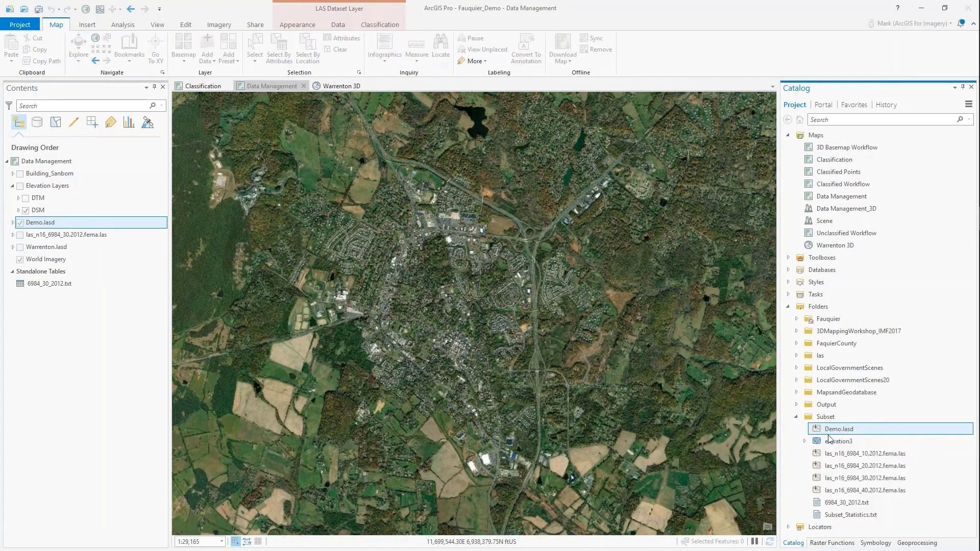
{"action": "scroll", "coordinate": [473, 317], "scroll_direction": "up", "scroll_amount": 2}
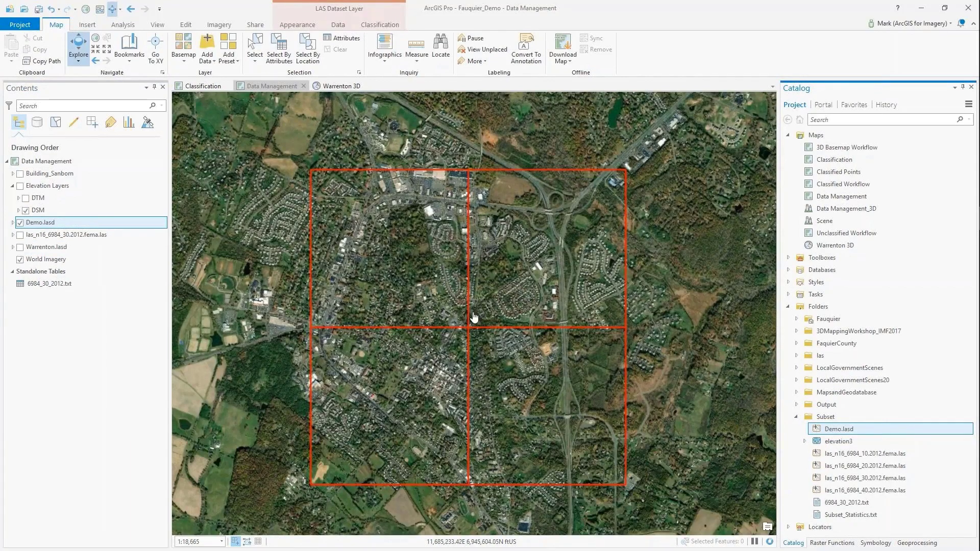
{"action": "scroll", "coordinate": [516, 252], "scroll_direction": "up", "scroll_amount": 5}
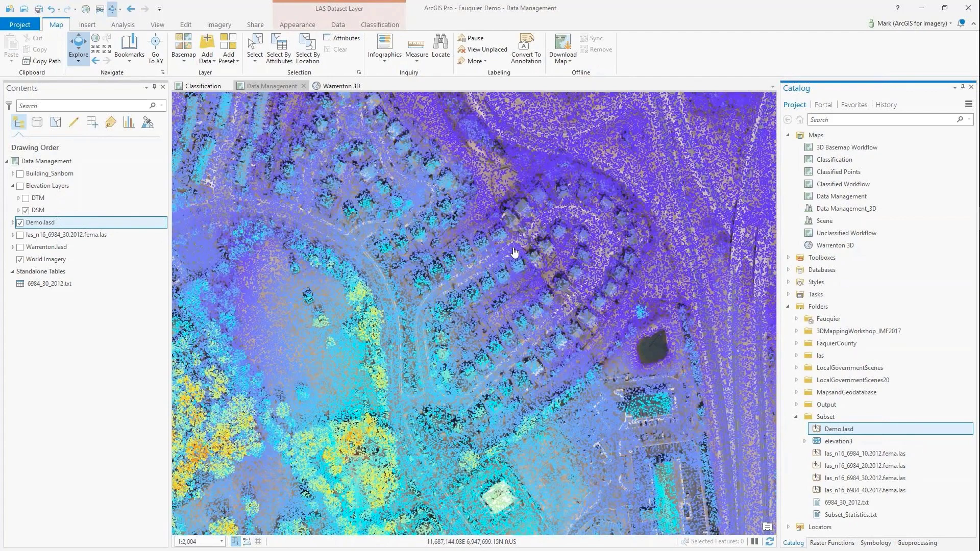
{"action": "scroll", "coordinate": [515, 252], "scroll_direction": "up", "scroll_amount": 1}
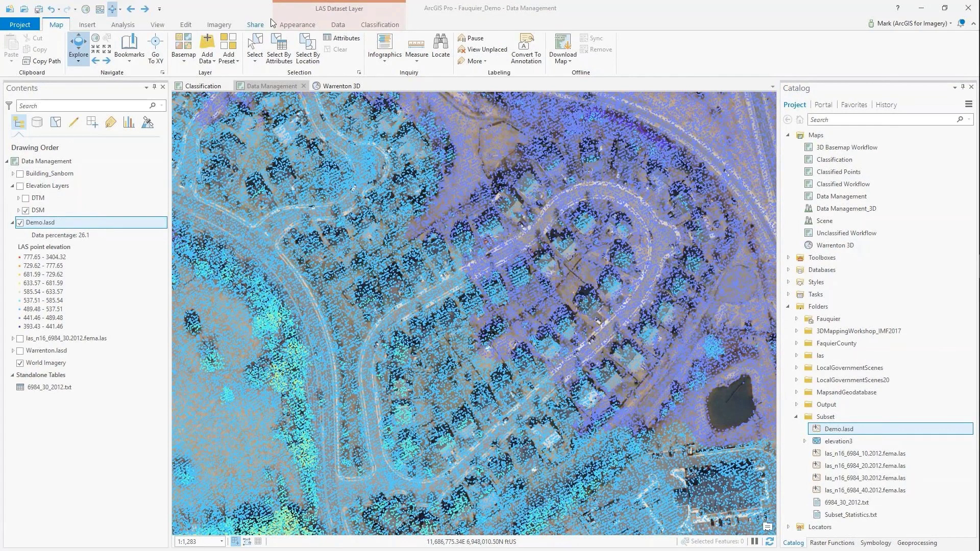
Step: Change Demo.lasd's point symbology to Class, coloring points by classification code
{"action": "left_click", "coordinate": [289, 26]}
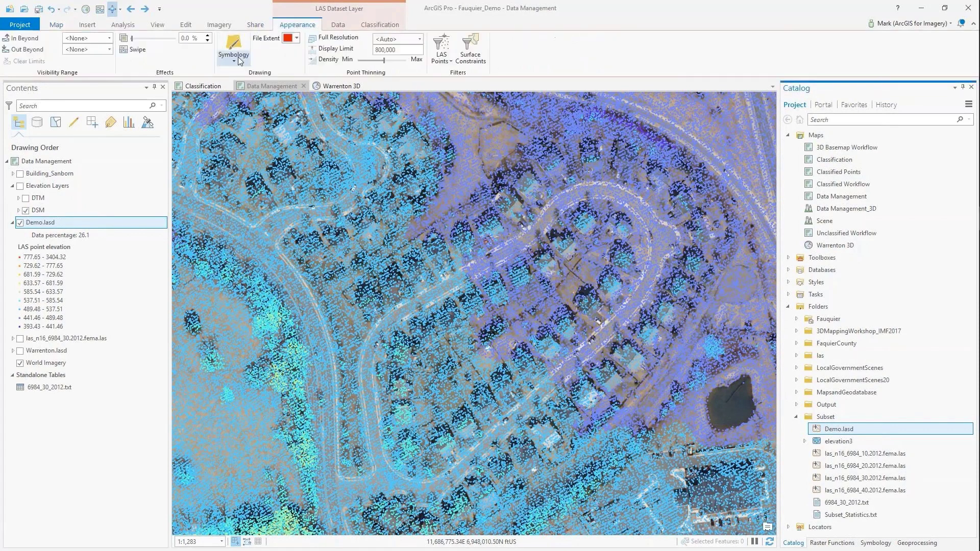
{"action": "left_click", "coordinate": [233, 57]}
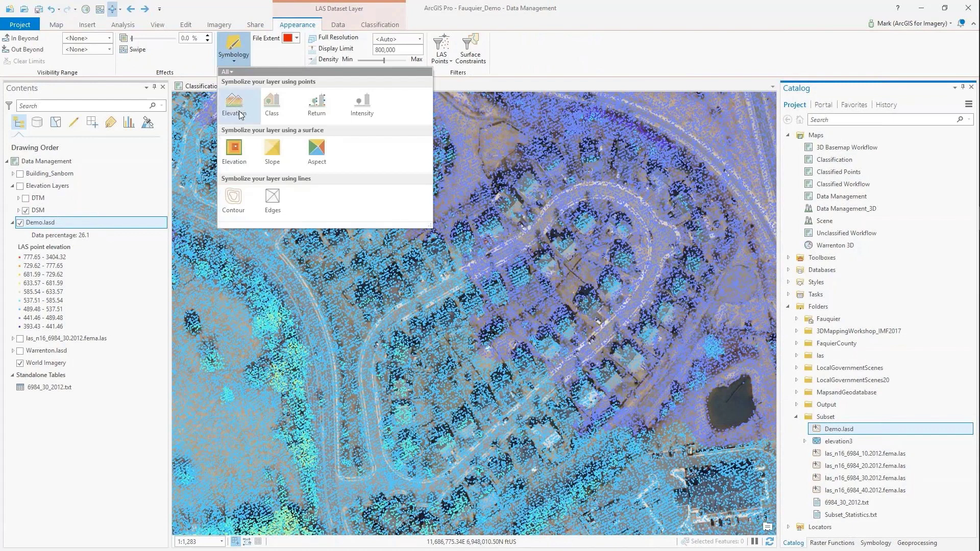
{"action": "left_click", "coordinate": [277, 112]}
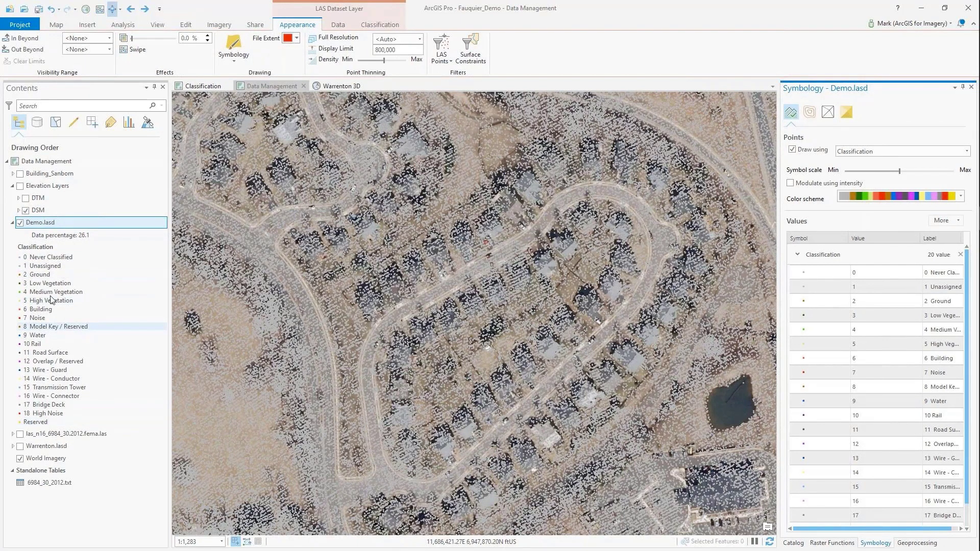
Step: Accept Demo.lasd's LAS filter settings and open the Classify LAS Overlap tool
{"action": "double_click", "coordinate": [45, 225]}
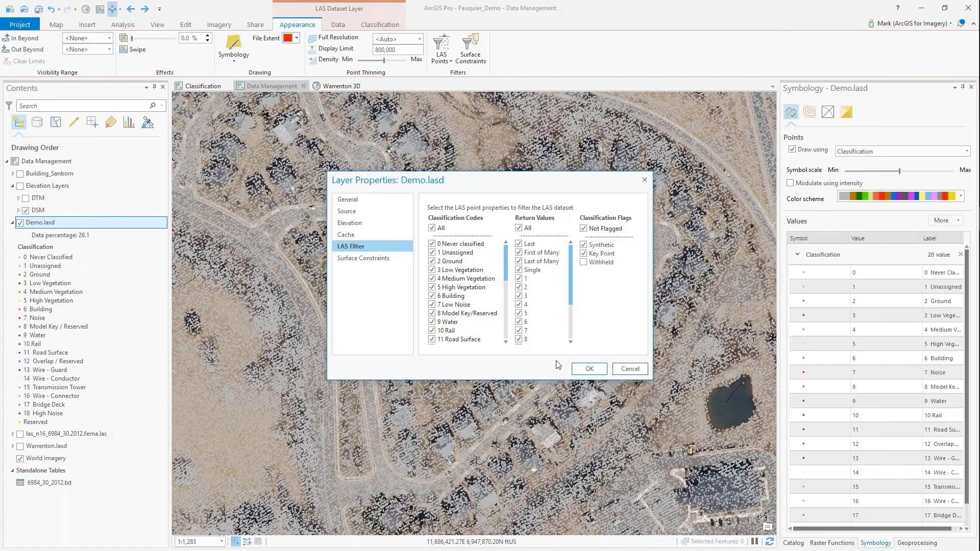
{"action": "left_click", "coordinate": [587, 368]}
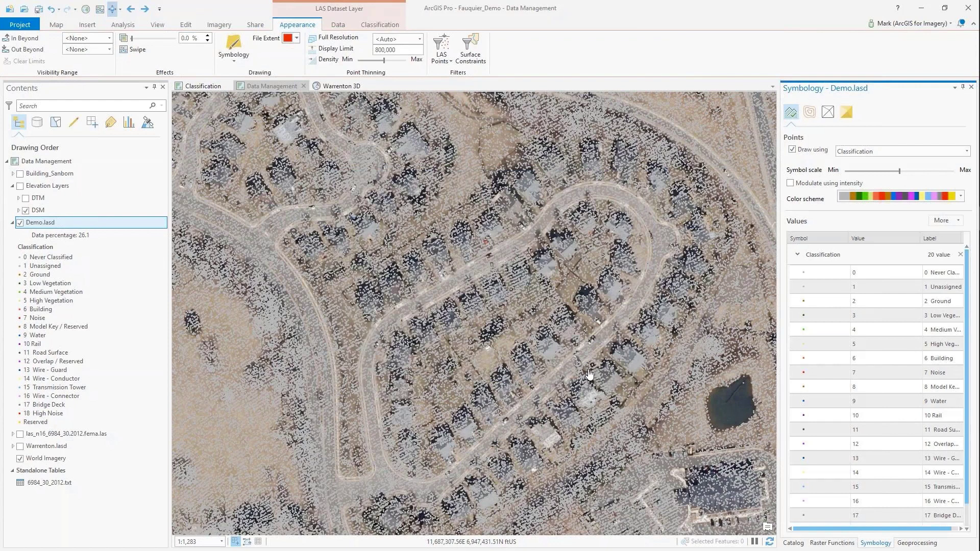
{"action": "left_click", "coordinate": [379, 24]}
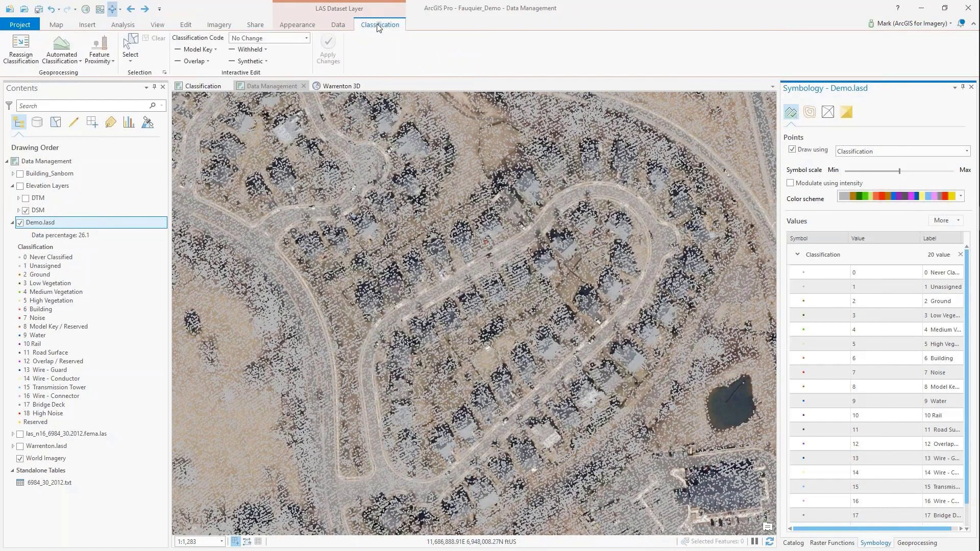
{"action": "left_click", "coordinate": [76, 60]}
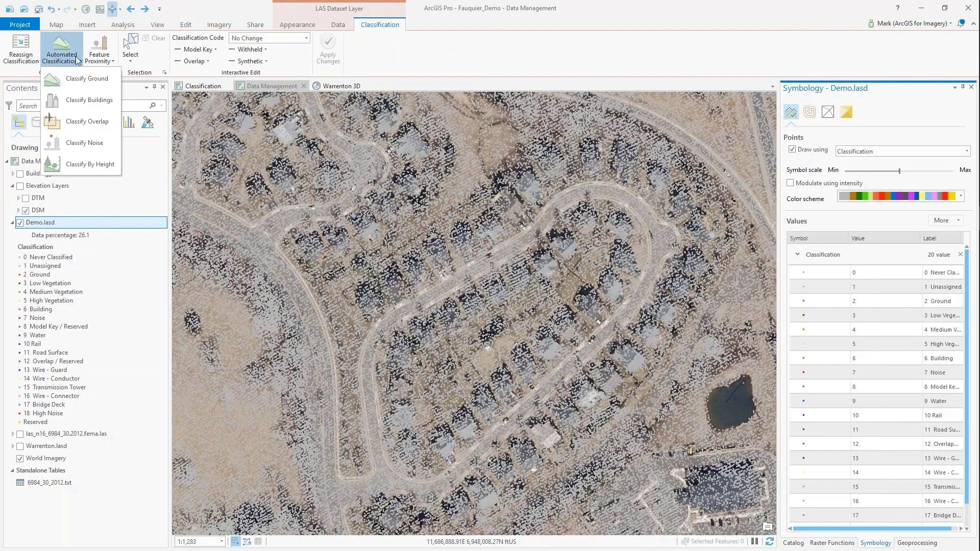
{"action": "left_click", "coordinate": [80, 124]}
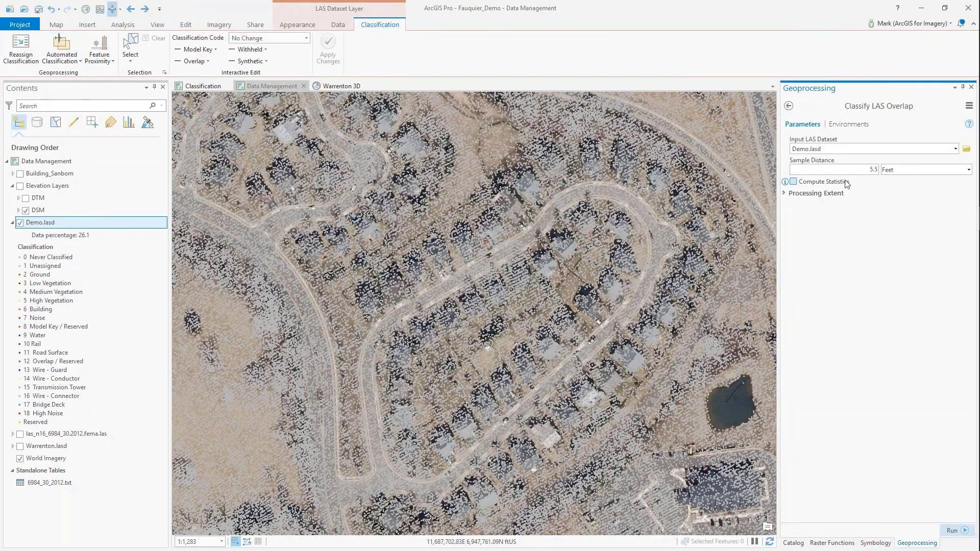
Step: Reconfirm the point filter and reopen Classify LAS Overlap on Demo.lasd at 5.5 Feet sample distance
{"action": "left_click", "coordinate": [786, 194]}
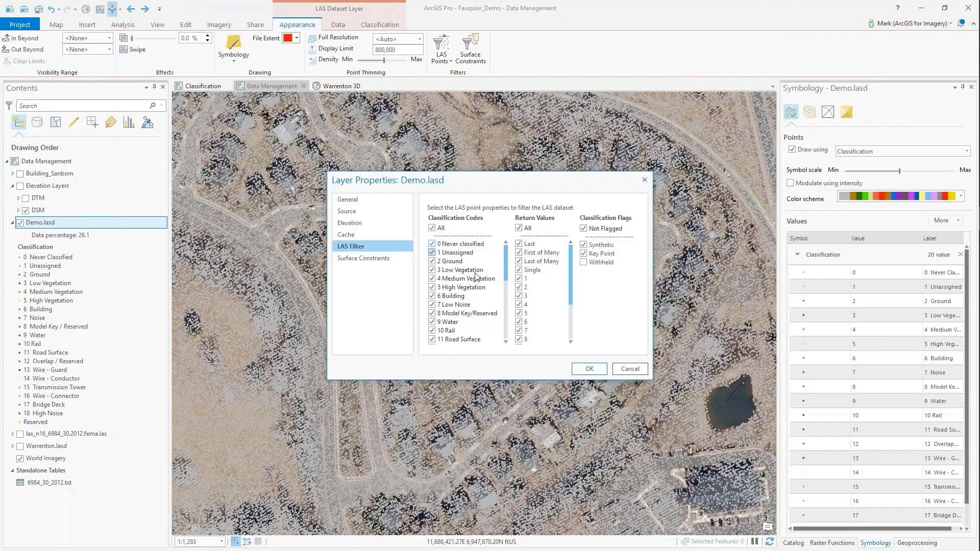
{"action": "left_click", "coordinate": [589, 370]}
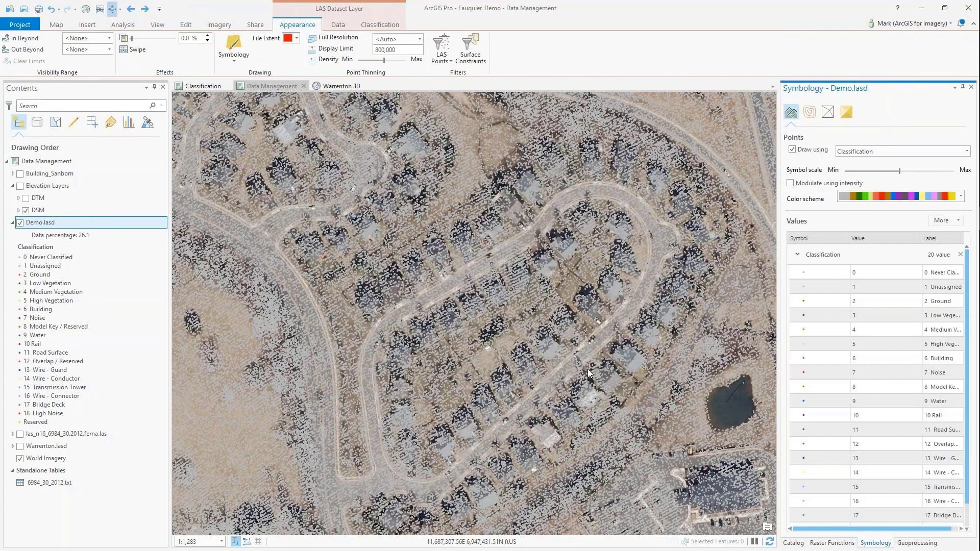
{"action": "left_click", "coordinate": [378, 26]}
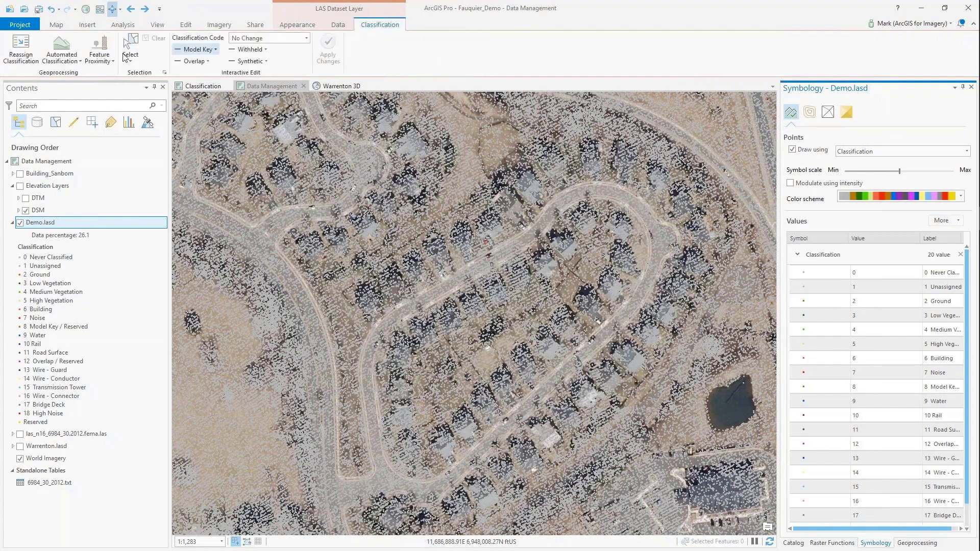
{"action": "left_click", "coordinate": [77, 59]}
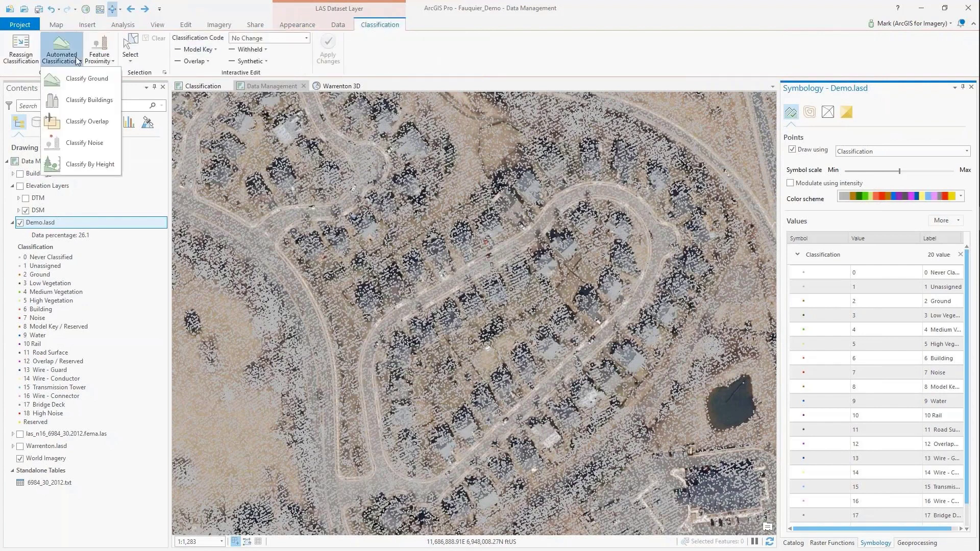
{"action": "left_click", "coordinate": [78, 121]}
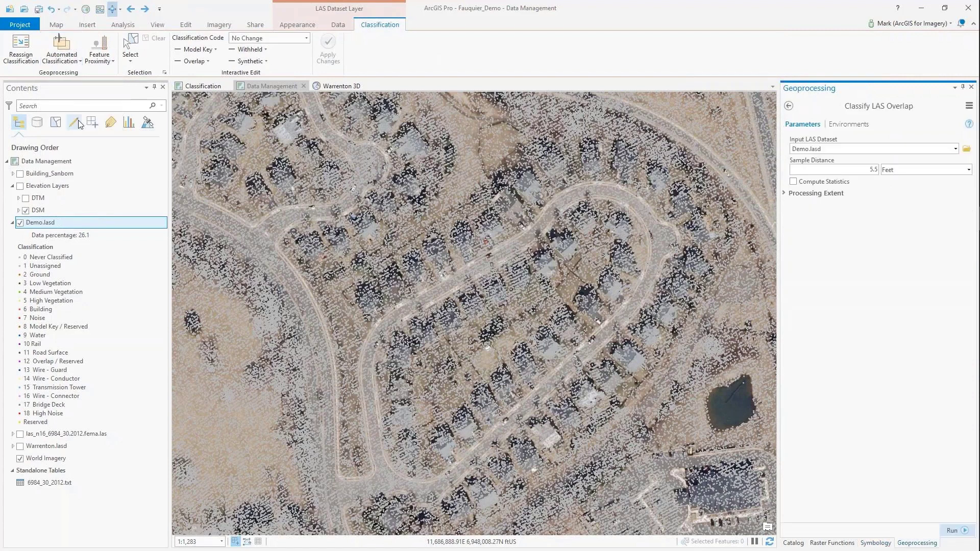
Step: Run Classify LAS Overlap on Demo.lasd, view the magenta overlap points, and open its LAS filter properties
{"action": "left_click", "coordinate": [786, 192]}
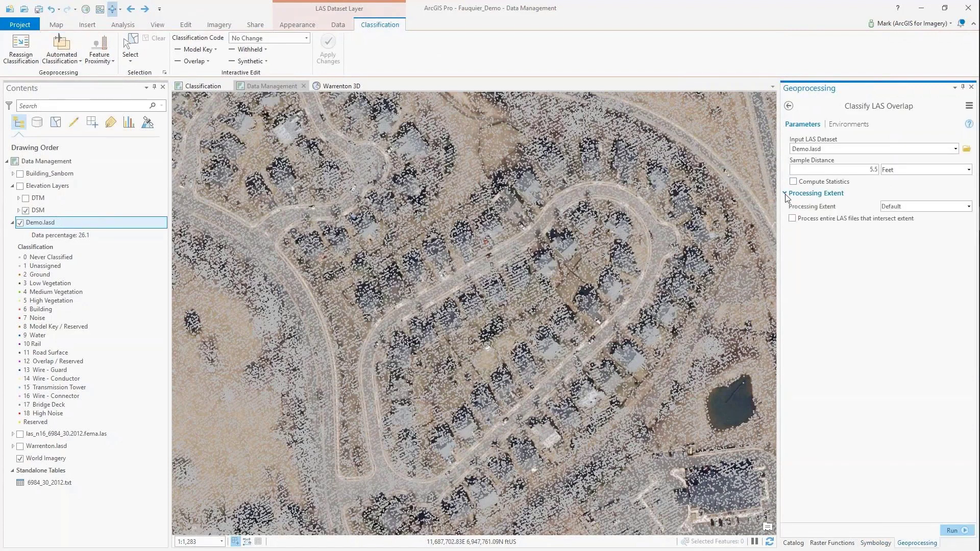
{"action": "left_click", "coordinate": [969, 531]}
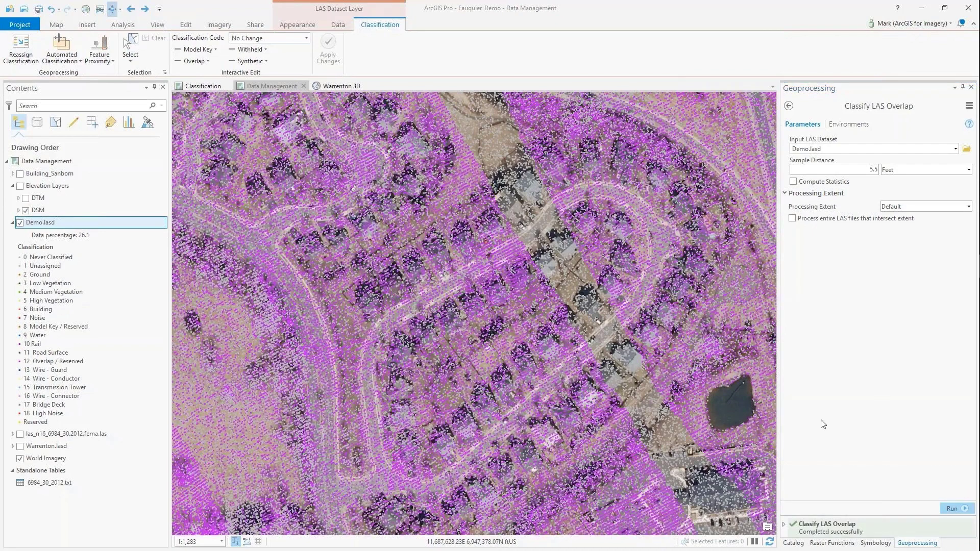
{"action": "scroll", "coordinate": [502, 377], "scroll_direction": "down", "scroll_amount": 4}
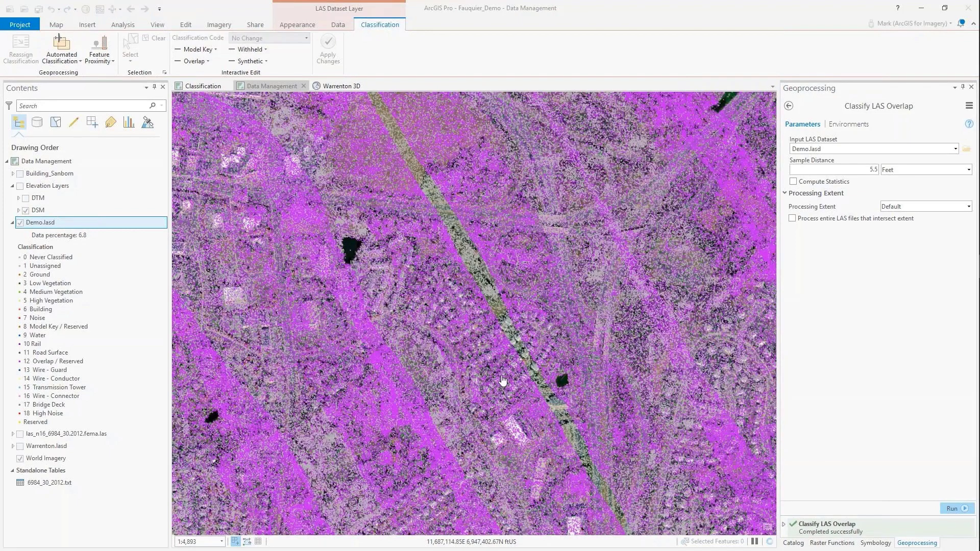
{"action": "double_click", "coordinate": [45, 225]}
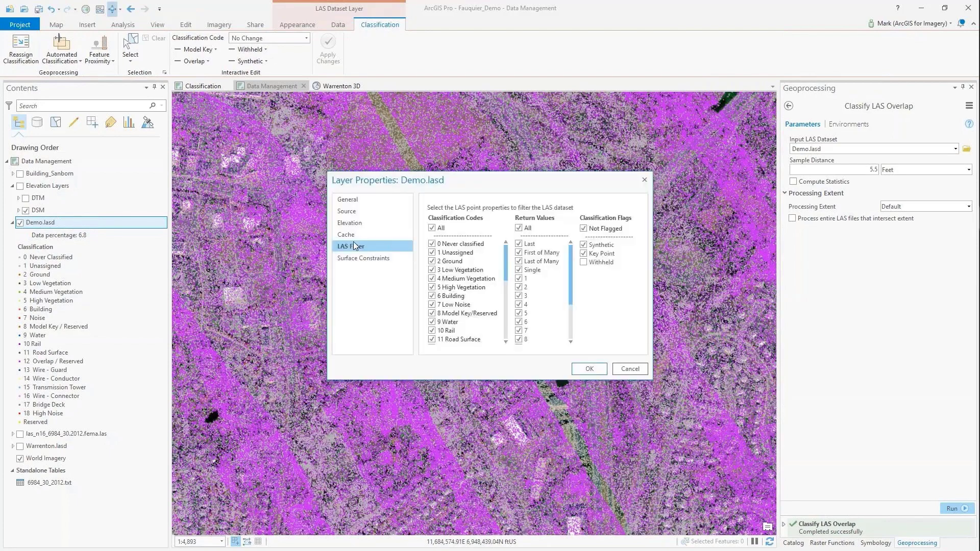
Step: Filter Demo.lasd's display to show only class 10 Rail points
{"action": "left_click", "coordinate": [431, 228]}
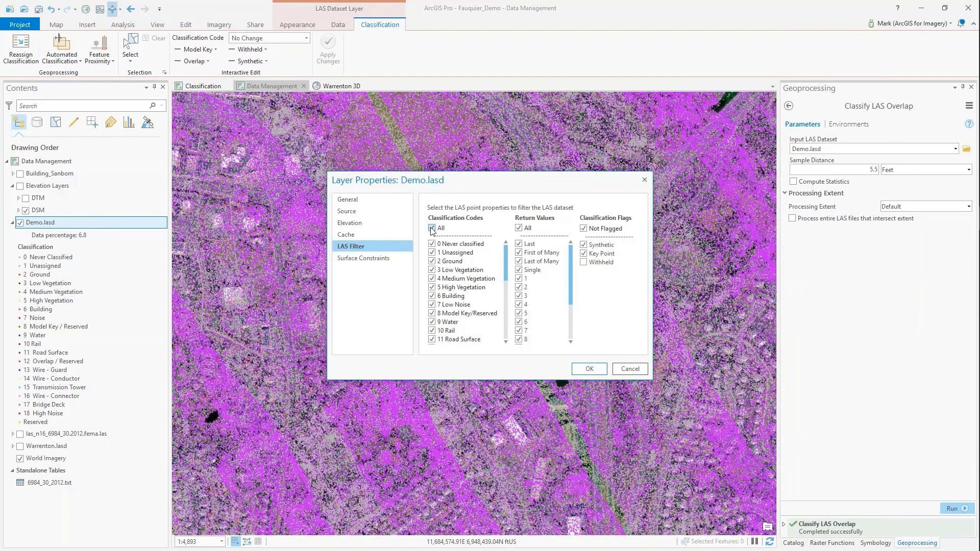
{"action": "left_click", "coordinate": [431, 330]}
{"action": "left_click", "coordinate": [588, 369]}
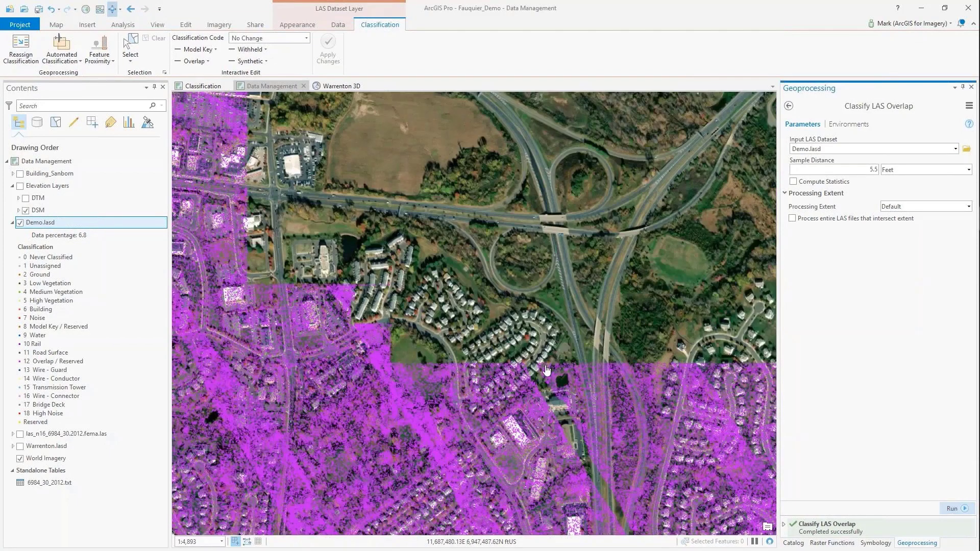
Step: Re-enable all classification codes except 12 Overlap in Demo.lasd's LAS filter
{"action": "double_click", "coordinate": [43, 223]}
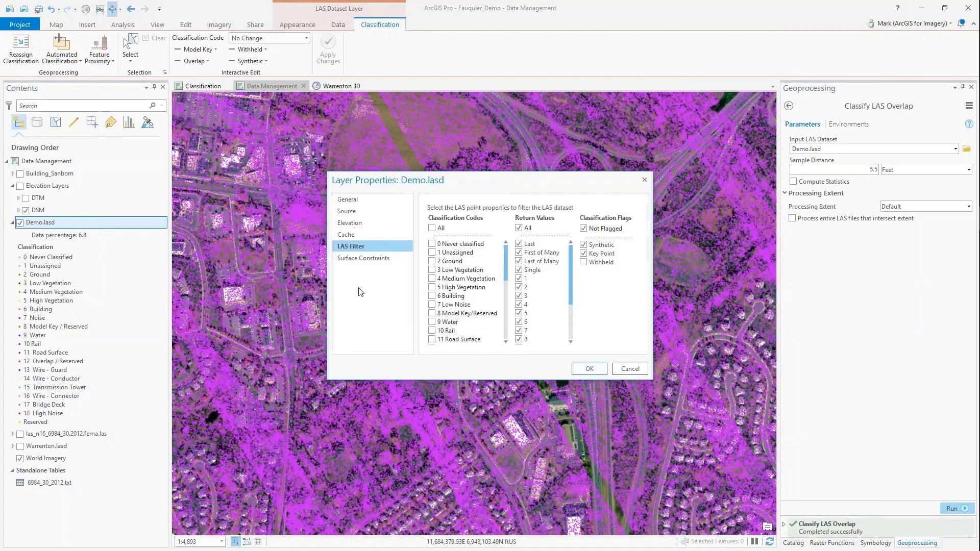
{"action": "left_click", "coordinate": [432, 229]}
{"action": "scroll", "coordinate": [459, 286], "scroll_direction": "down", "scroll_amount": 1}
{"action": "left_click", "coordinate": [432, 323]}
{"action": "left_click", "coordinate": [586, 371]}
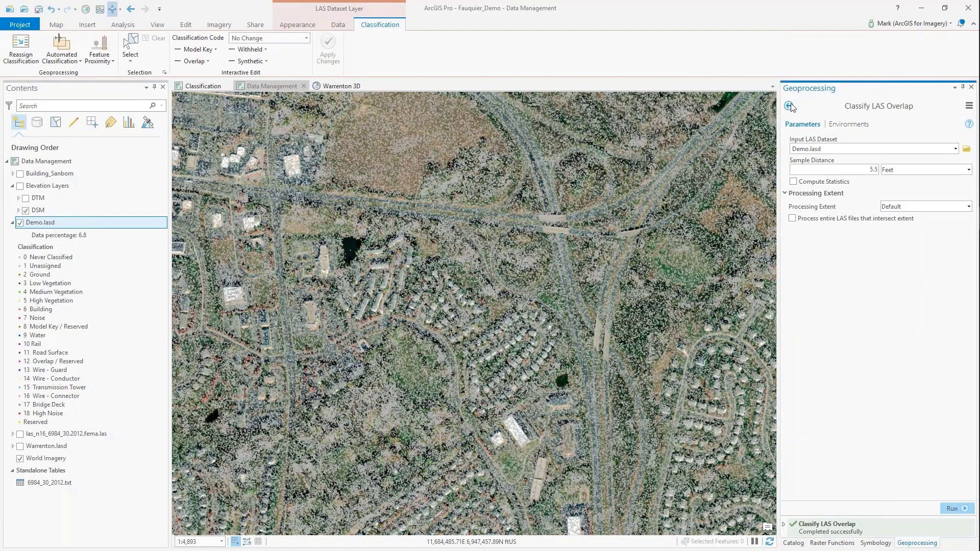
Step: Run Classify LAS Ground on Demo.lasd
{"action": "left_click", "coordinate": [789, 107]}
{"action": "left_click", "coordinate": [815, 157]}
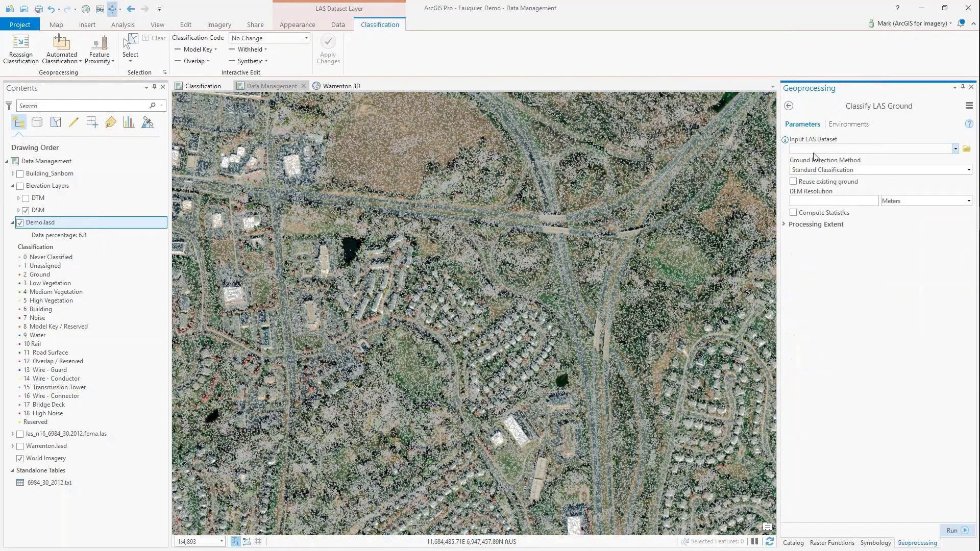
{"action": "left_click", "coordinate": [955, 149]}
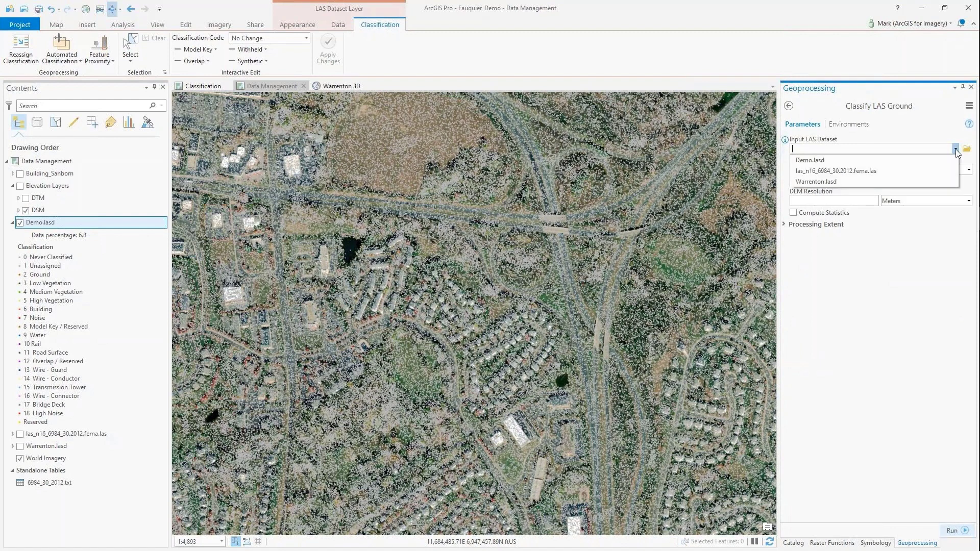
{"action": "left_click", "coordinate": [951, 160]}
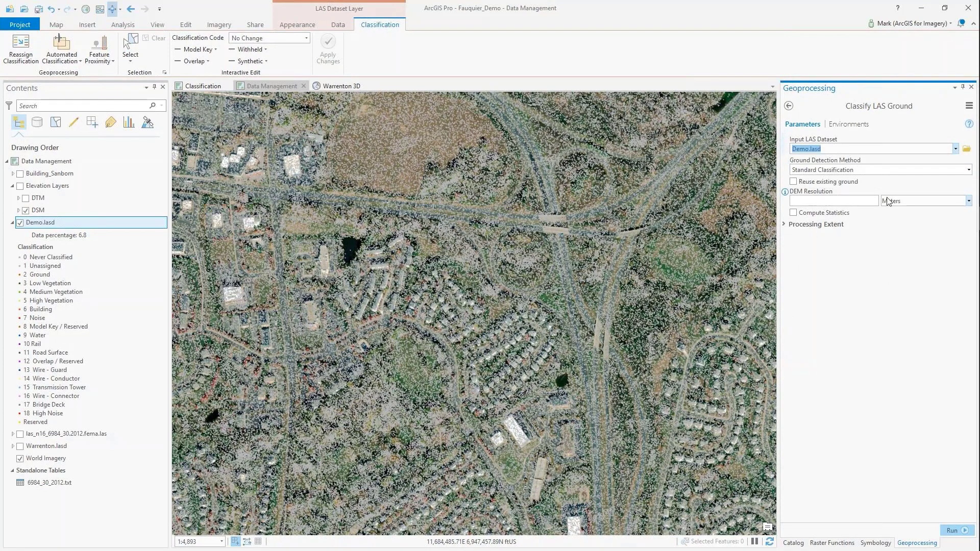
{"action": "left_click", "coordinate": [815, 225]}
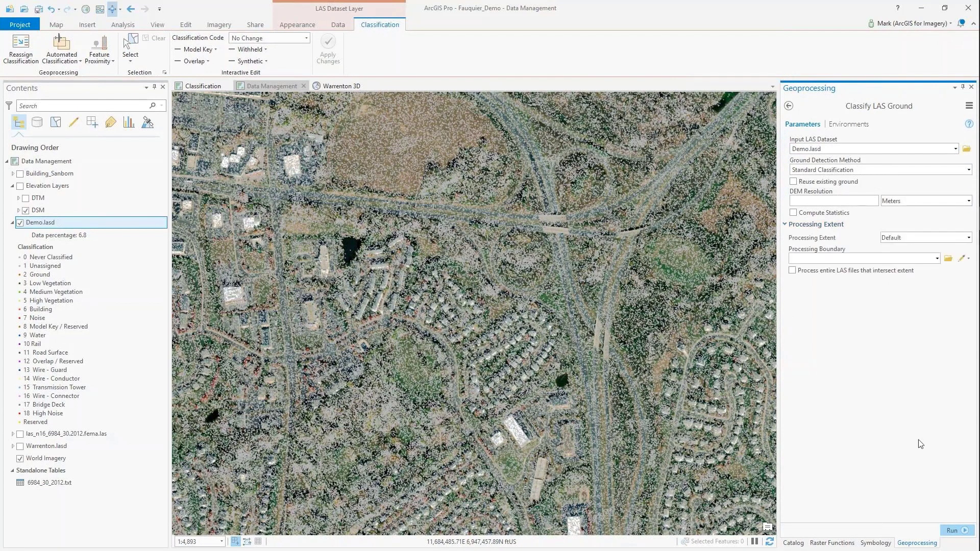
{"action": "left_click", "coordinate": [950, 532]}
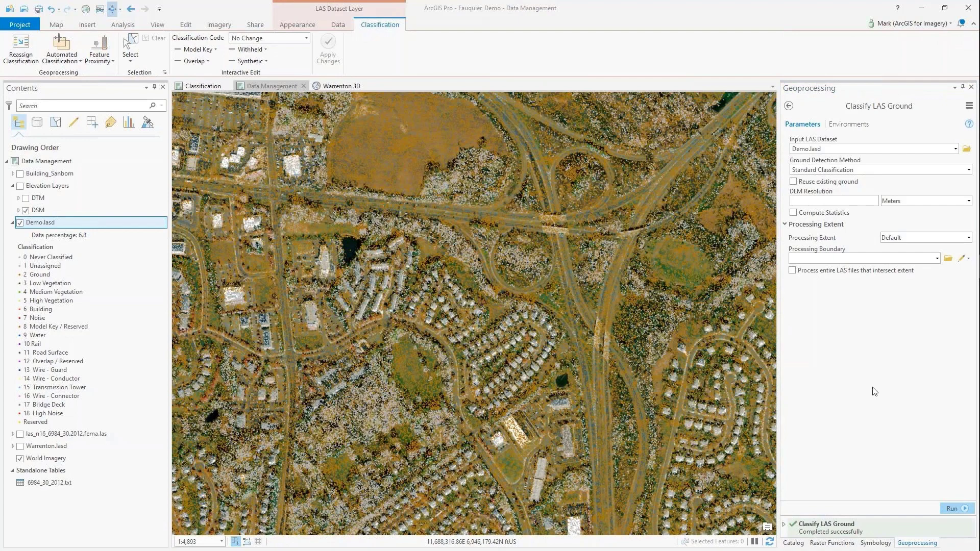
Step: Set ground detection to Aggressive Classification, reusing existing ground and computing statistics
{"action": "scroll", "coordinate": [529, 337], "scroll_direction": "up", "scroll_amount": 6}
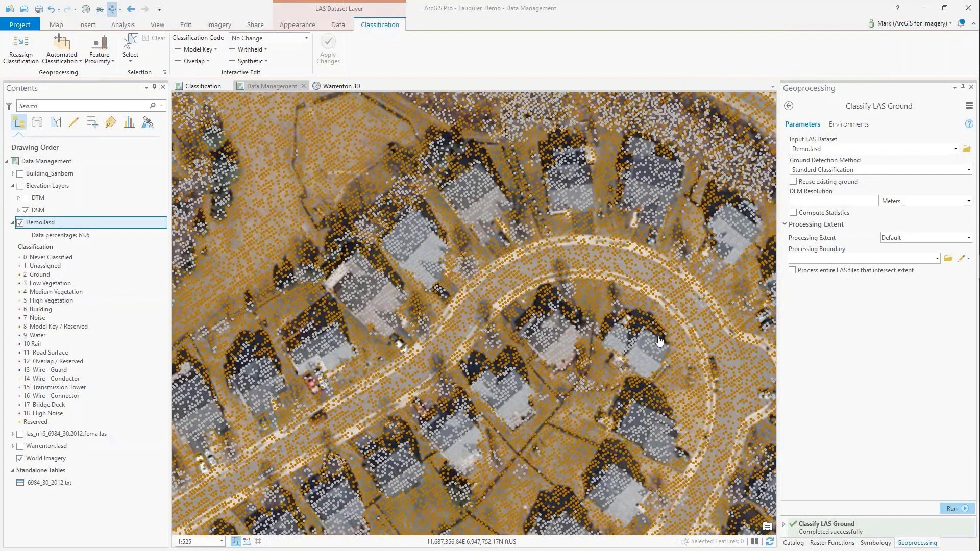
{"action": "left_click", "coordinate": [972, 172]}
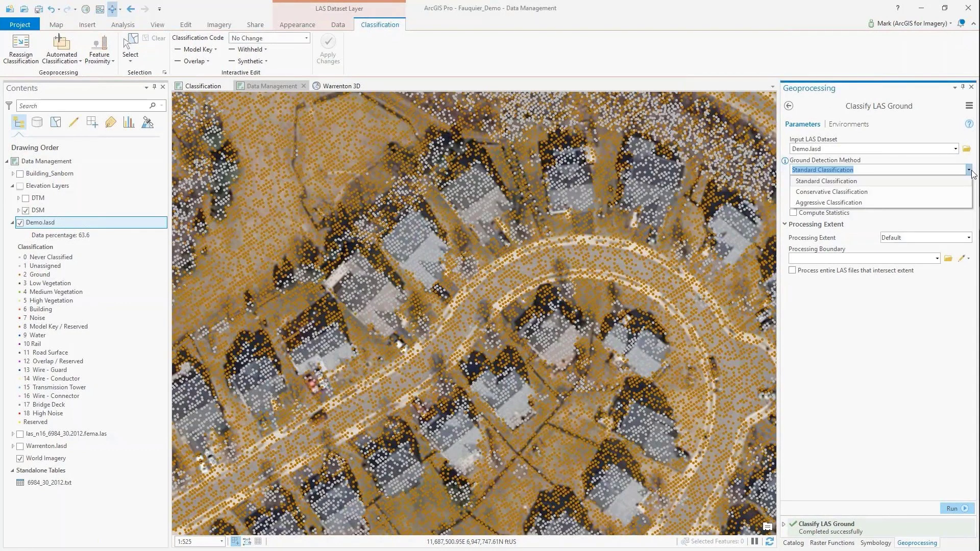
{"action": "left_click", "coordinate": [847, 203]}
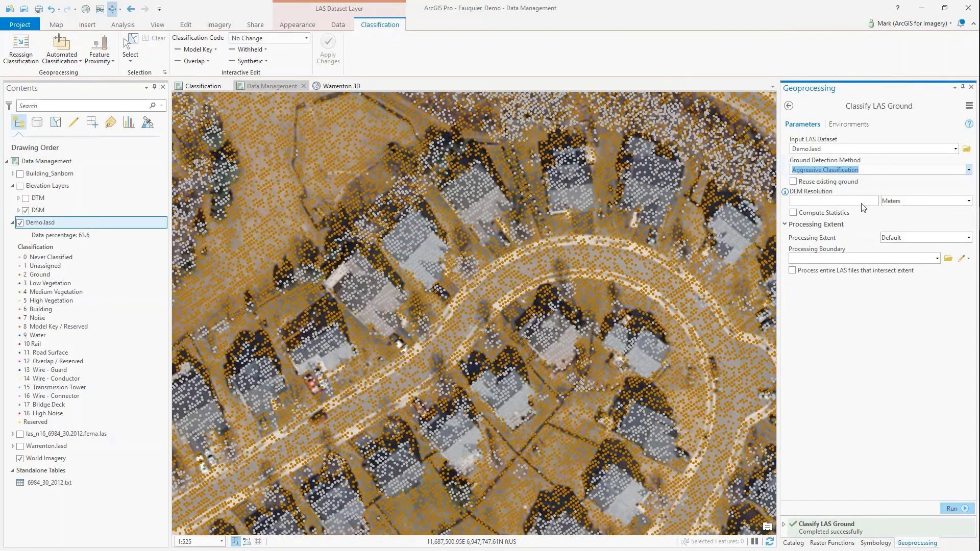
{"action": "left_click", "coordinate": [793, 181]}
{"action": "left_click", "coordinate": [793, 212]}
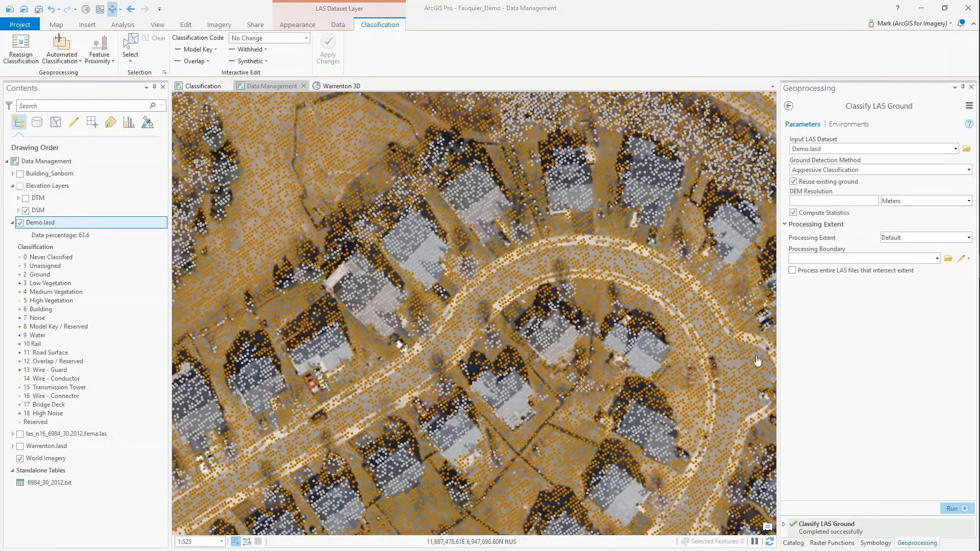
{"action": "scroll", "coordinate": [470, 363], "scroll_direction": "down", "scroll_amount": 4}
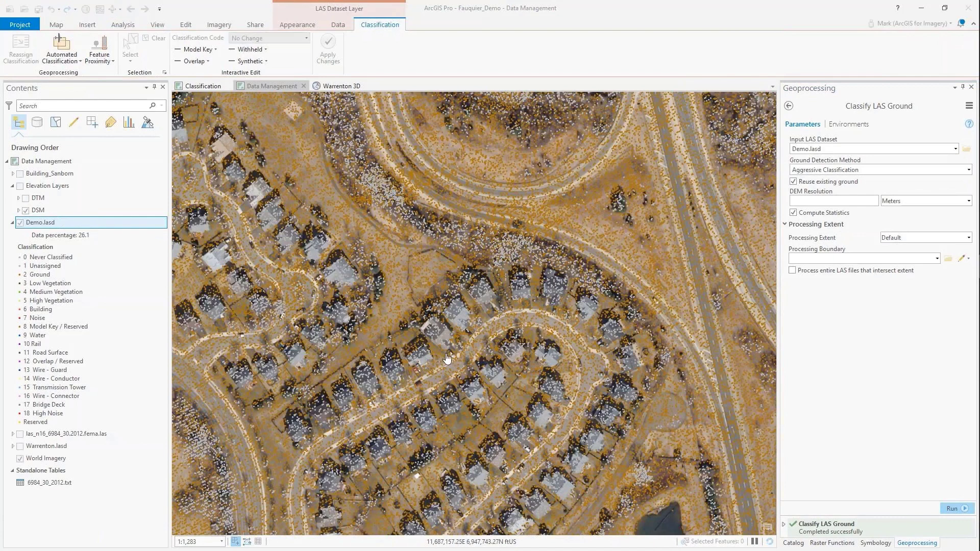
Step: Display only ground points, then set Demo.lasd as Classify LAS Building's input
{"action": "left_click", "coordinate": [37, 223]}
{"action": "left_click", "coordinate": [441, 55]}
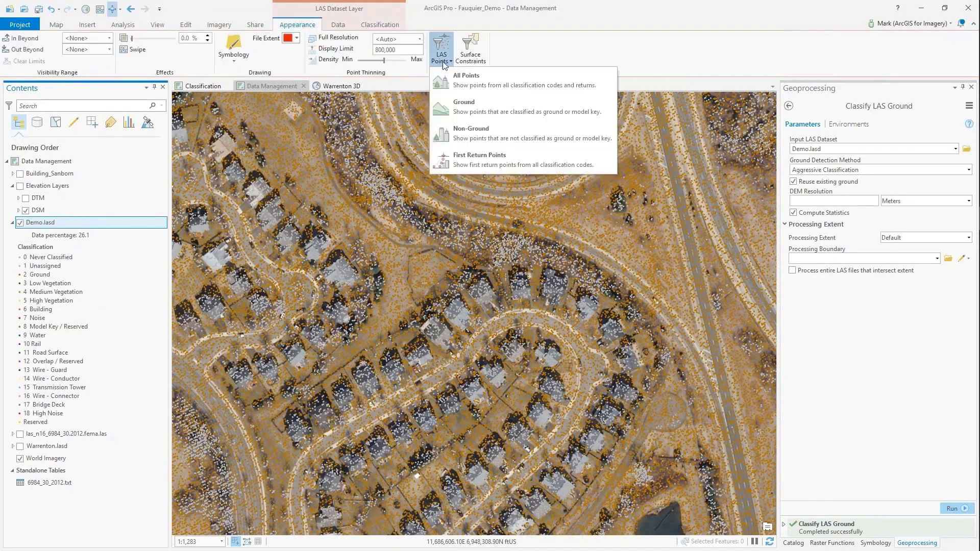
{"action": "left_click", "coordinate": [456, 110]}
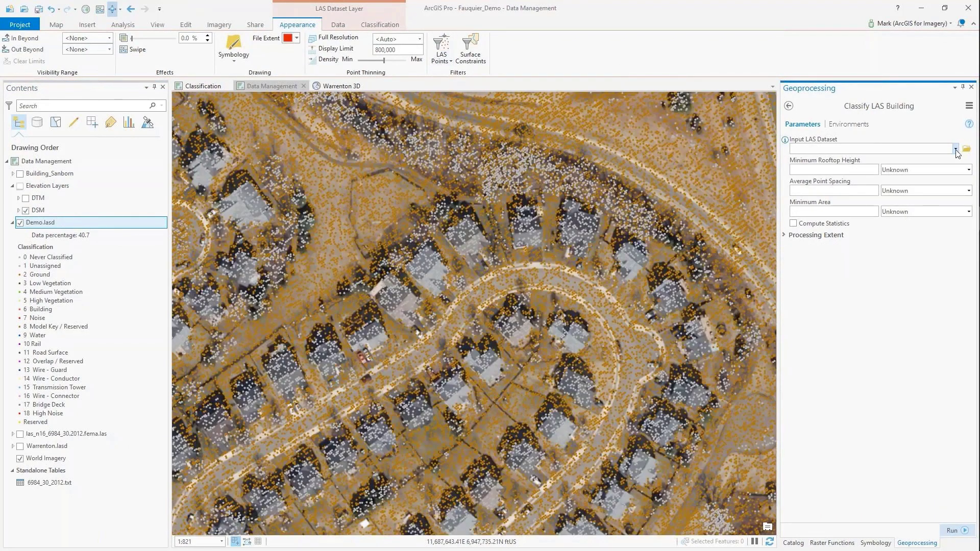
{"action": "left_click", "coordinate": [955, 149]}
{"action": "left_click", "coordinate": [862, 160]}
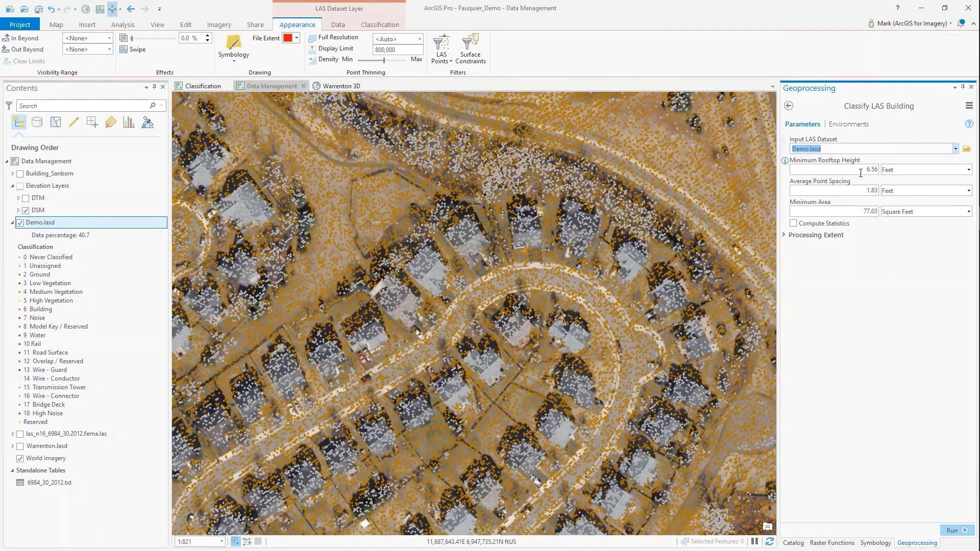
Step: Run Classify LAS Building on Demo.lasd so rooftops become class 6 Building
{"action": "left_click", "coordinate": [946, 532]}
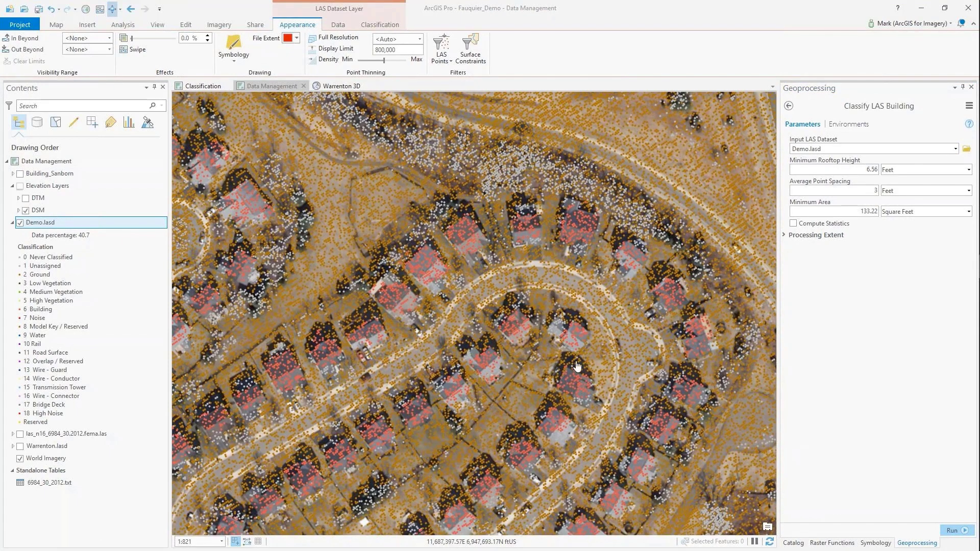
{"action": "scroll", "coordinate": [570, 351], "scroll_direction": "up", "scroll_amount": 2}
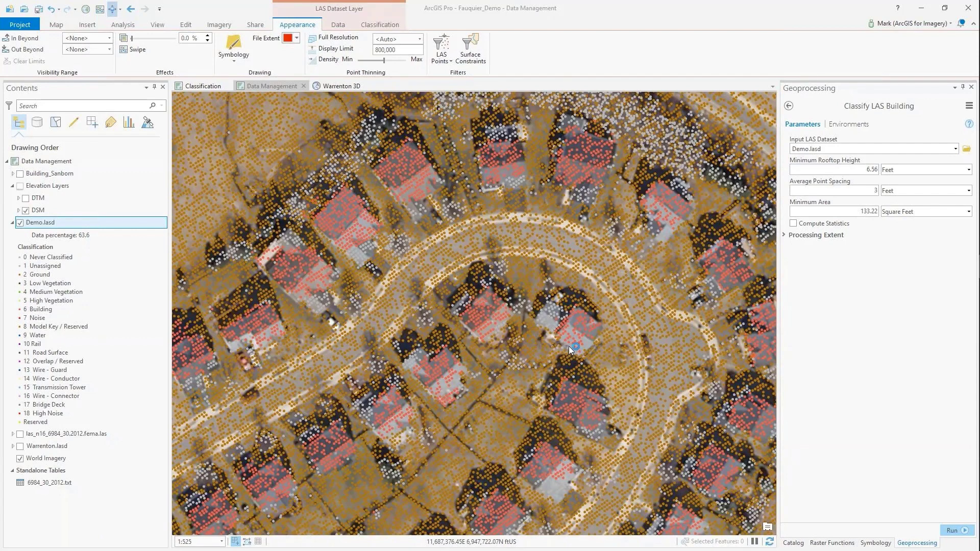
{"action": "left_click", "coordinate": [380, 25]}
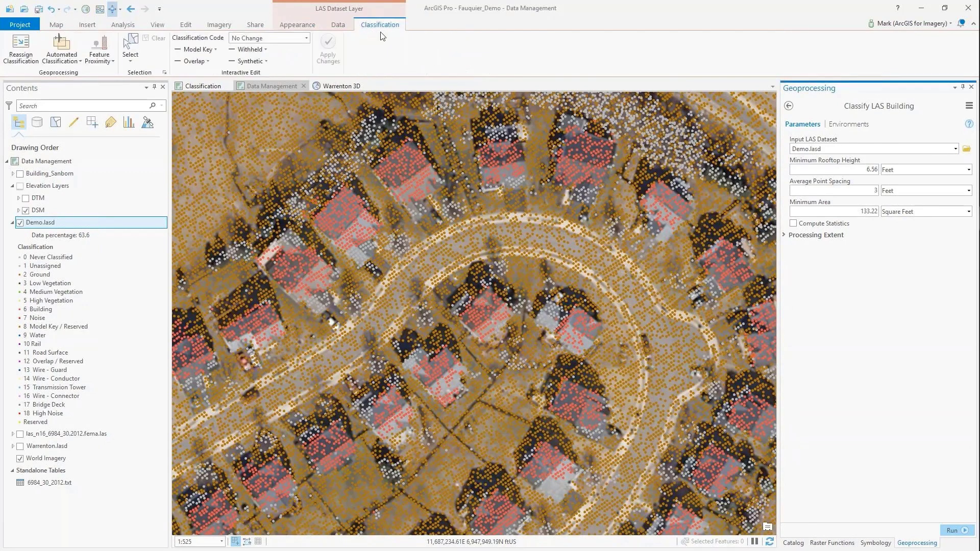
Step: Open Classify LAS By Height and enter the class height values
{"action": "left_click", "coordinate": [49, 65]}
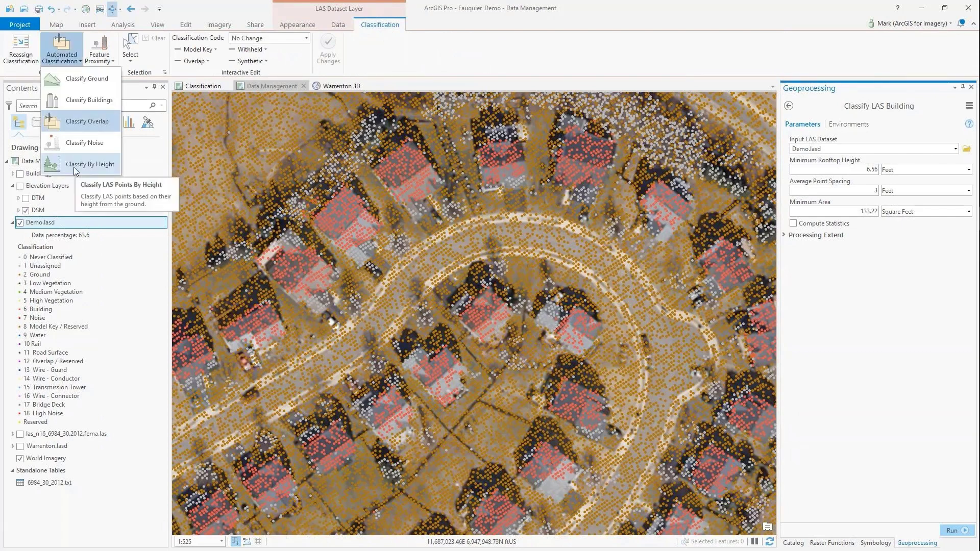
{"action": "left_click", "coordinate": [89, 164]}
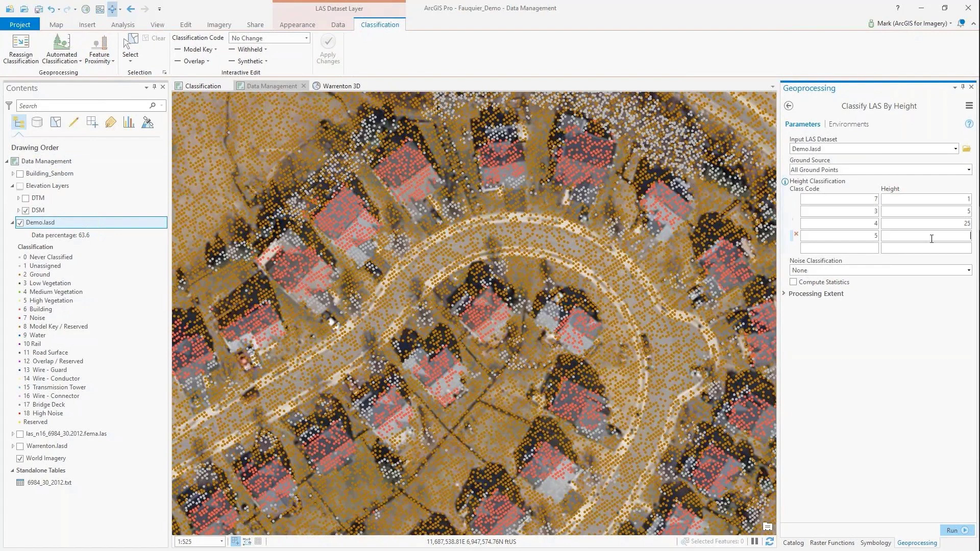
{"action": "type", "text": "0"}
{"action": "key", "text": "BackSpace"}
{"action": "key", "text": "BackSpace"}
{"action": "type", "text": "10"}
Step: Classify both low and high noise and run the height classification on Demo.lasd
{"action": "left_click", "coordinate": [868, 269]}
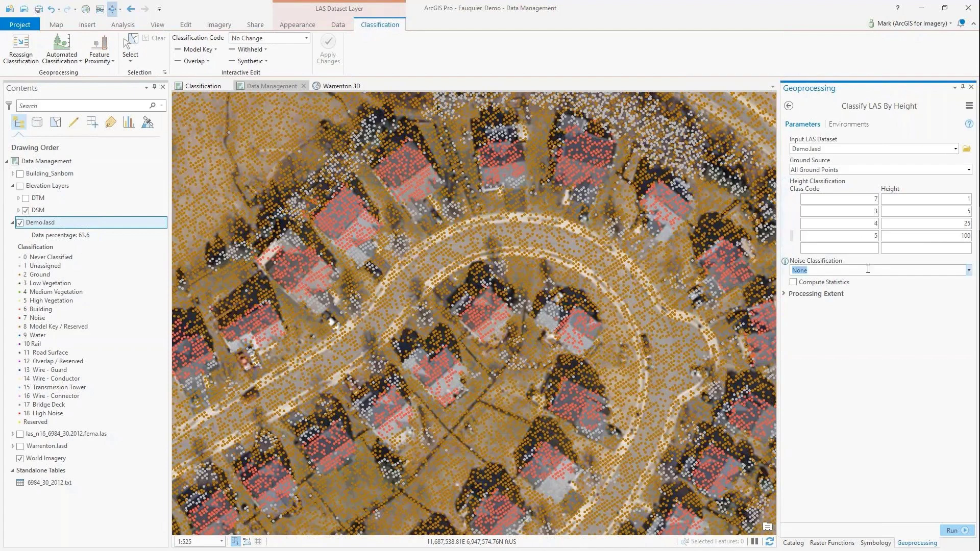
{"action": "left_click", "coordinate": [968, 270]}
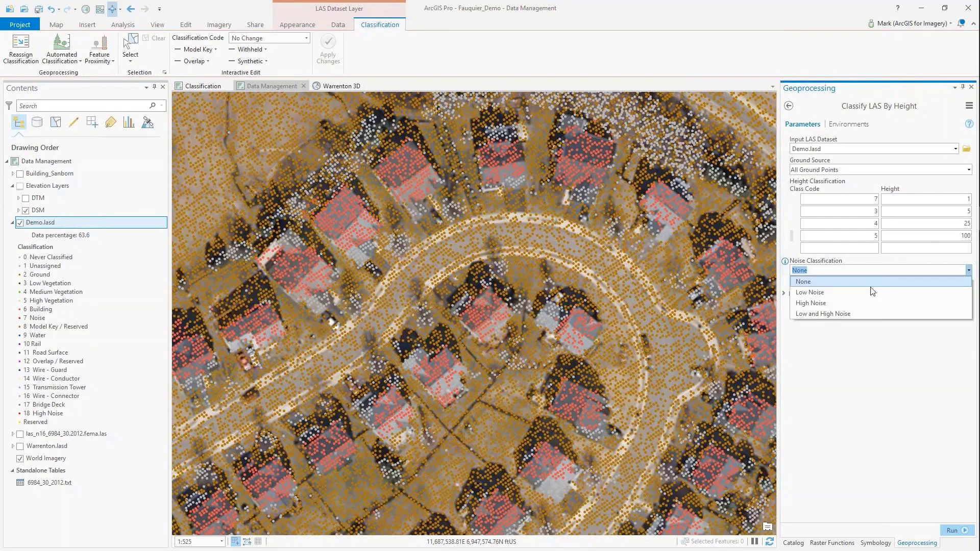
{"action": "left_click", "coordinate": [825, 315]}
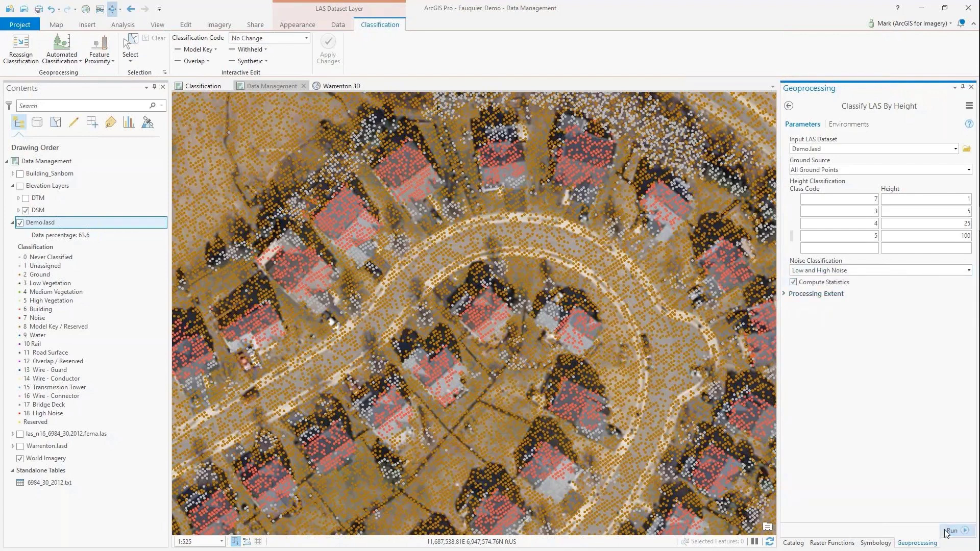
{"action": "left_click", "coordinate": [963, 532]}
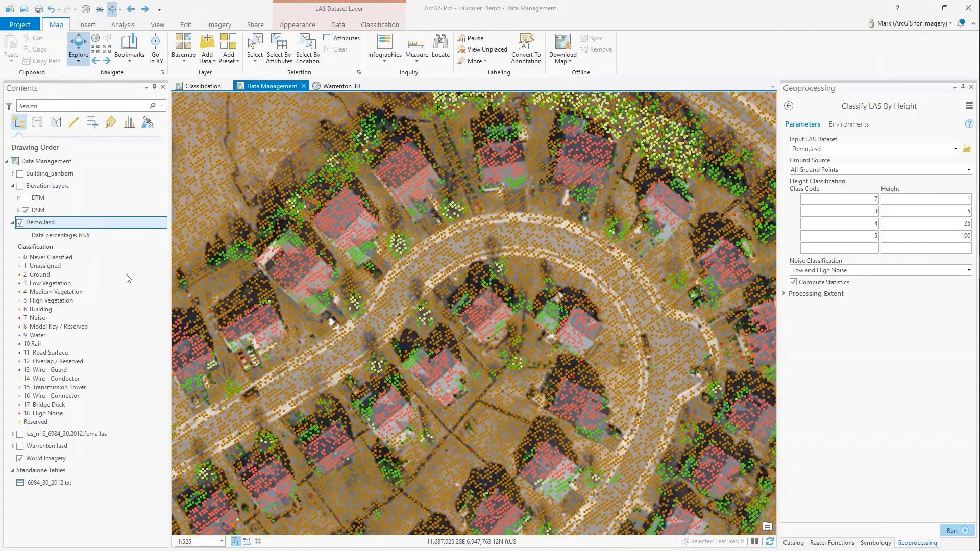
Step: Hide 7 Low Noise and 18 High Noise points in Demo.lasd's LAS filter
{"action": "left_click", "coordinate": [45, 228]}
{"action": "double_click", "coordinate": [45, 227]}
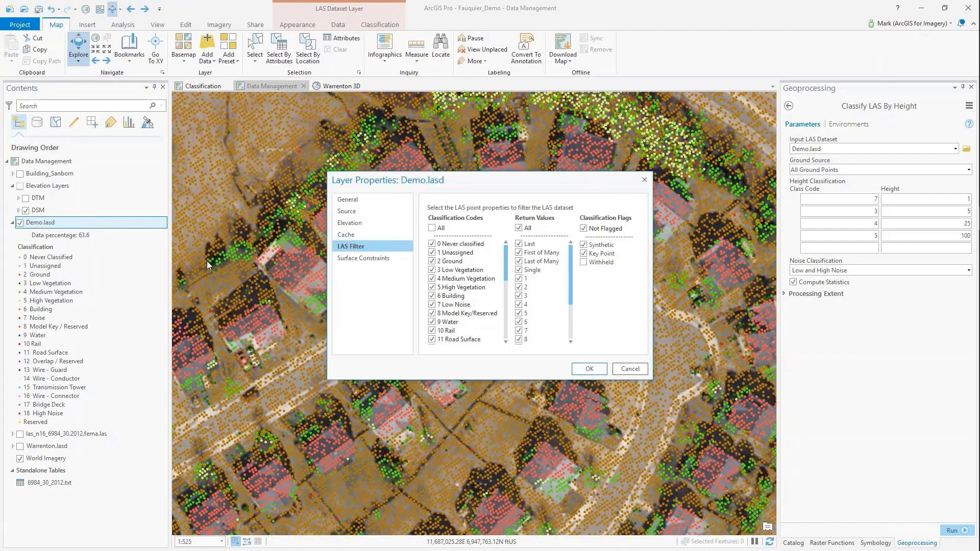
{"action": "left_click", "coordinate": [432, 305]}
{"action": "scroll", "coordinate": [506, 269], "scroll_direction": "down", "scroll_amount": 1}
{"action": "scroll", "coordinate": [506, 272], "scroll_direction": "down", "scroll_amount": 3}
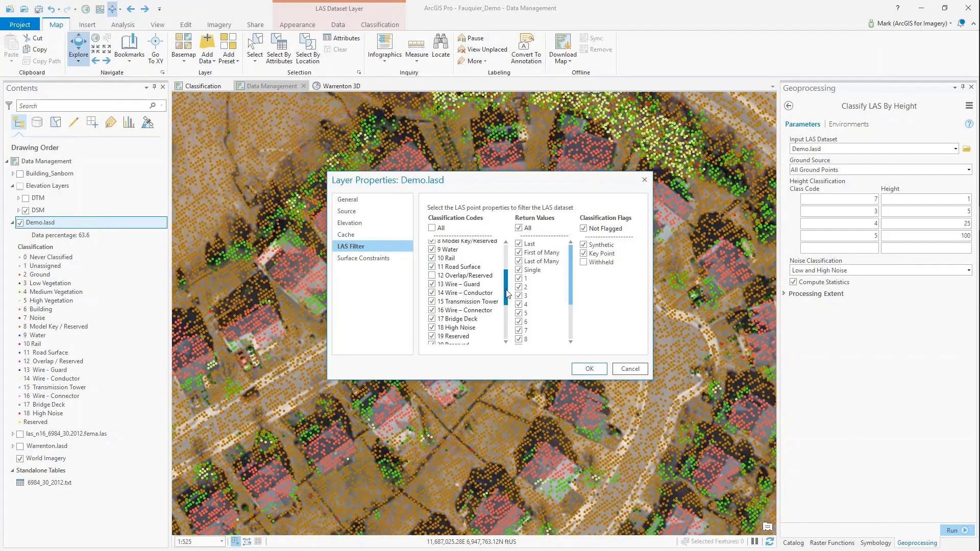
{"action": "left_click", "coordinate": [432, 323]}
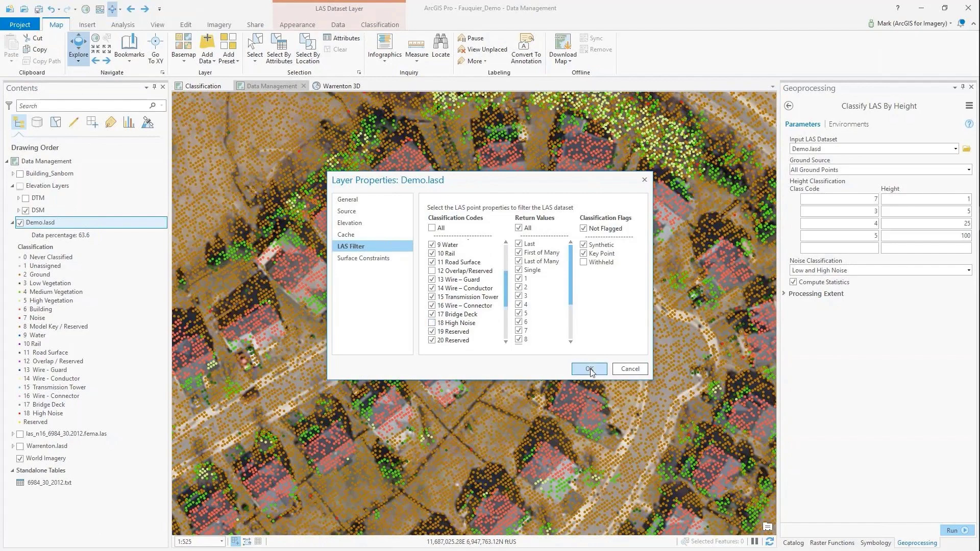
{"action": "left_click", "coordinate": [589, 369]}
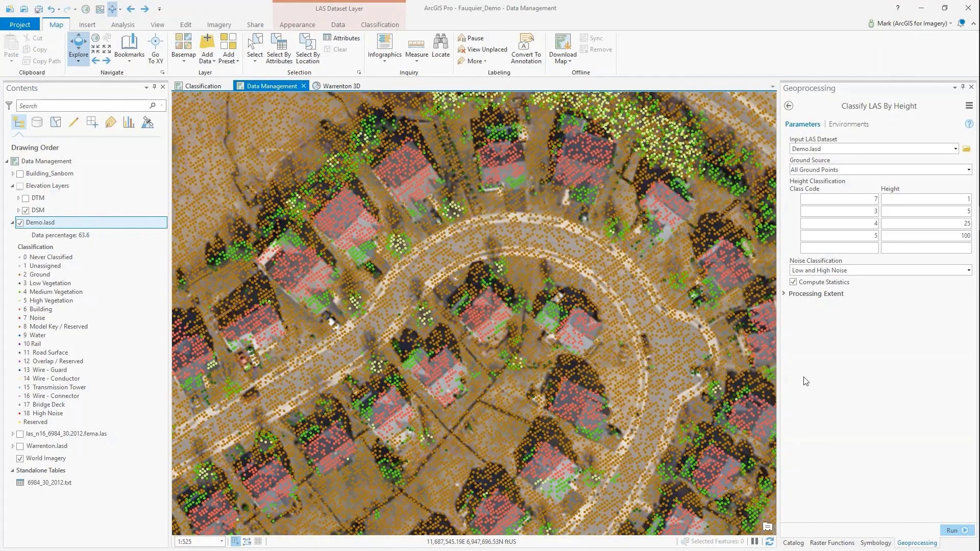
Step: Turn on the Building_Sanborn footprint layer over the point cloud
{"action": "left_click", "coordinate": [20, 174]}
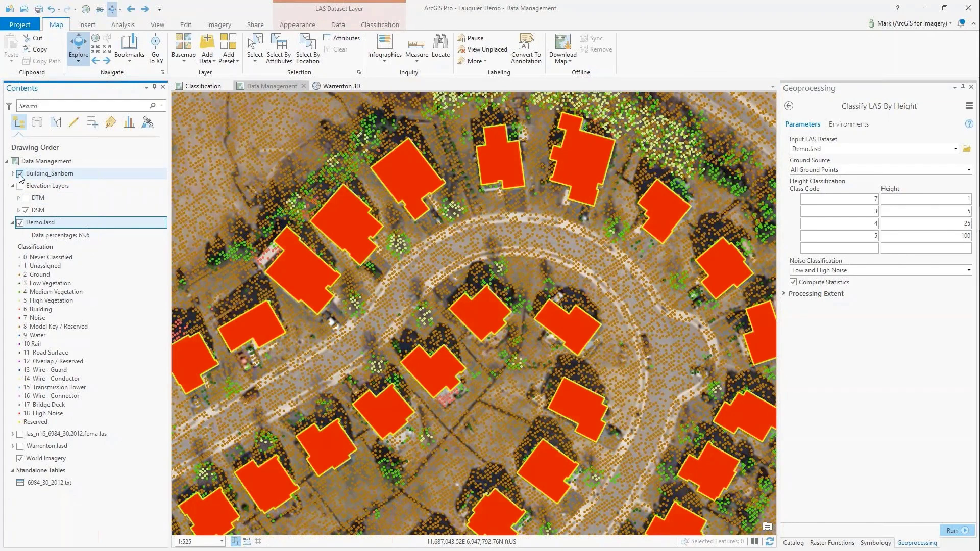
{"action": "left_click", "coordinate": [12, 174]}
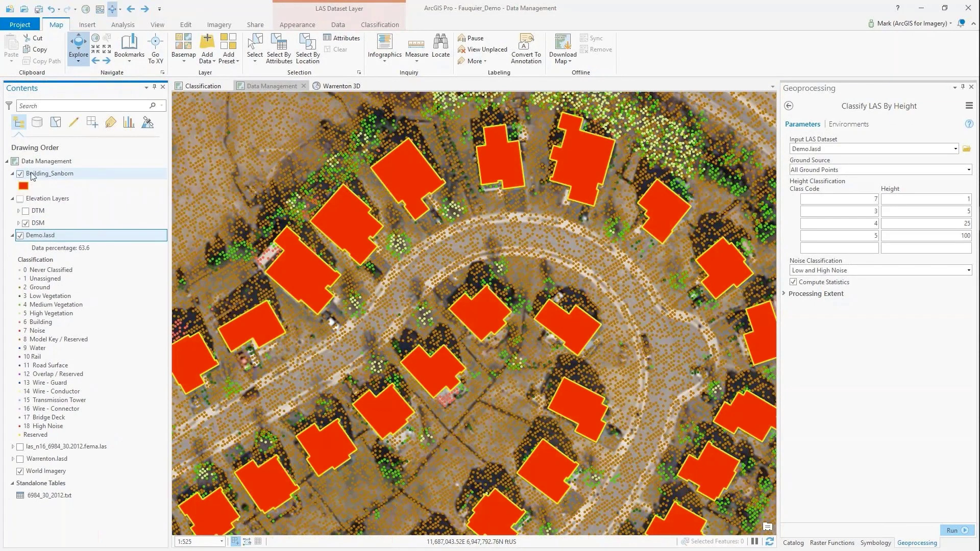
{"action": "left_click", "coordinate": [20, 175]}
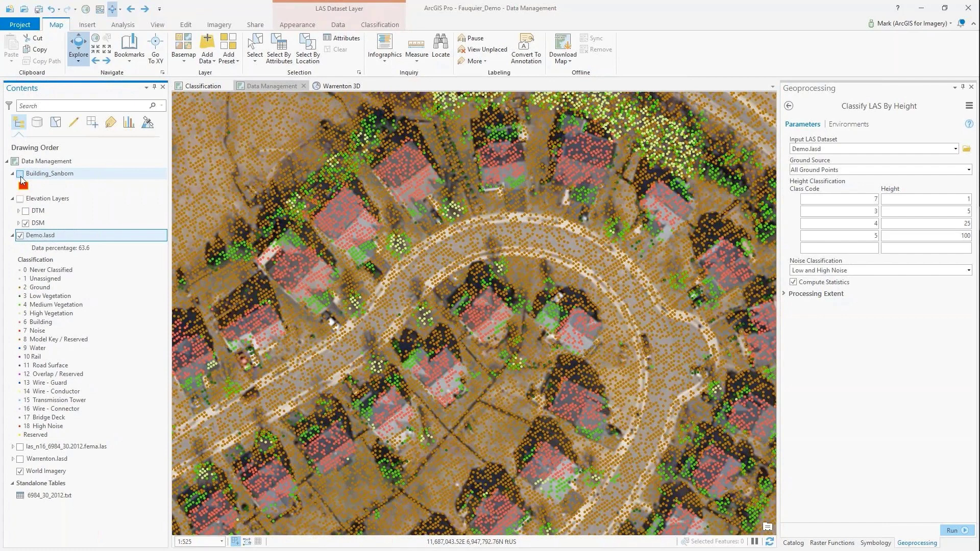
{"action": "left_click", "coordinate": [20, 175]}
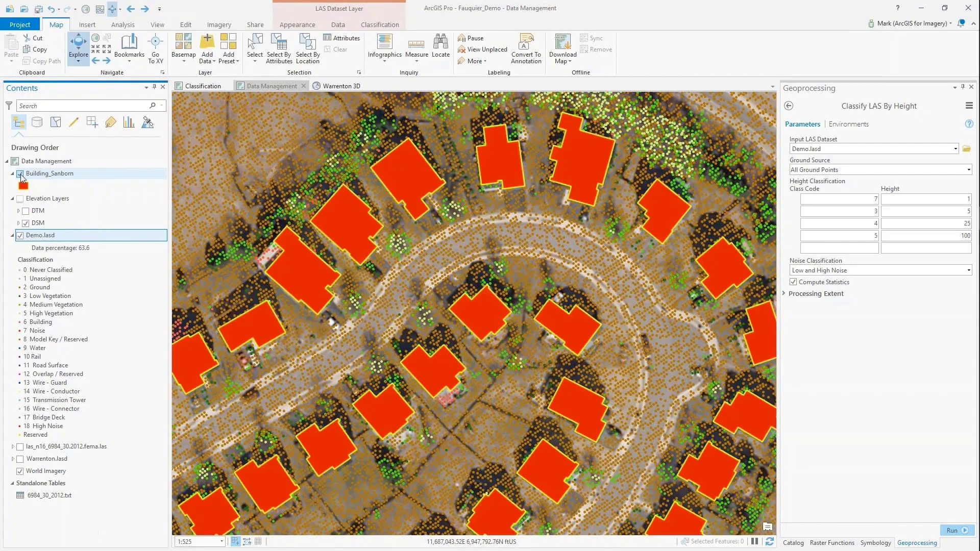
{"action": "left_click", "coordinate": [380, 25]}
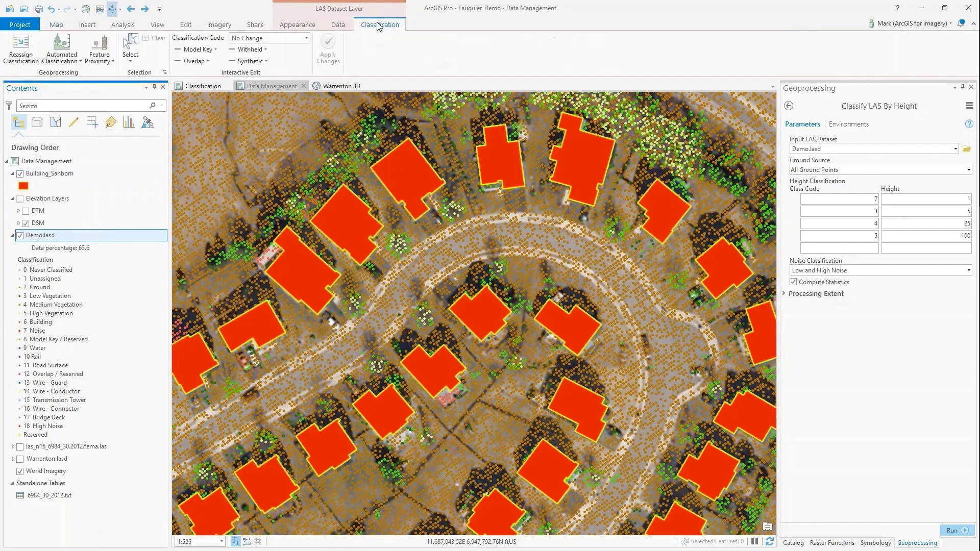
Step: Open Set LAS Class Codes Using Features with Building_Sanborn as input features
{"action": "left_click", "coordinate": [98, 61]}
{"action": "left_click", "coordinate": [125, 95]}
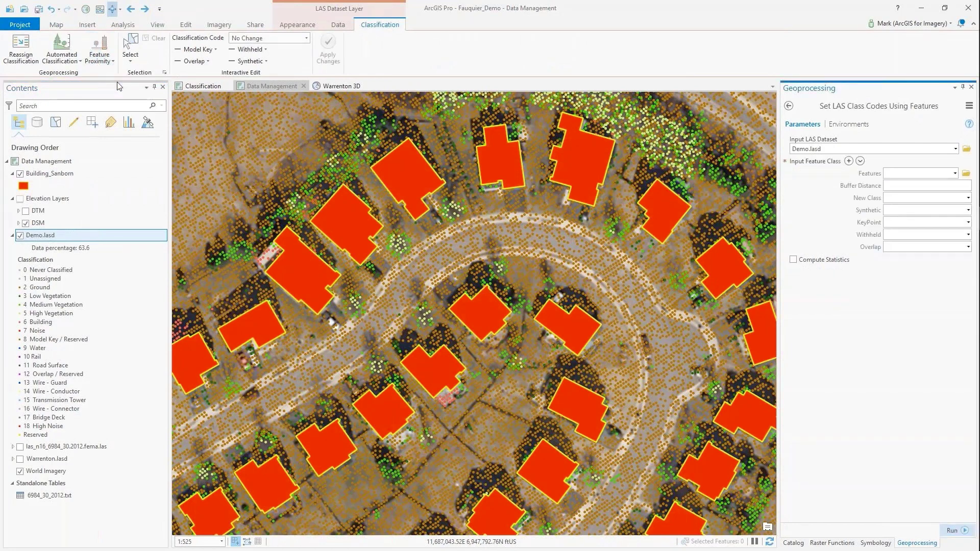
{"action": "left_click", "coordinate": [955, 173]}
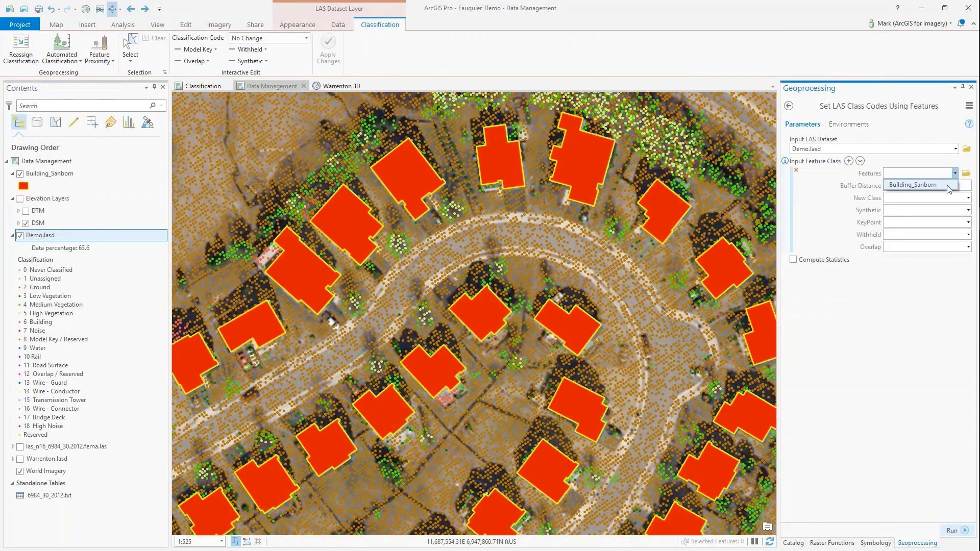
{"action": "left_click", "coordinate": [950, 186]}
{"action": "double_click", "coordinate": [950, 186]}
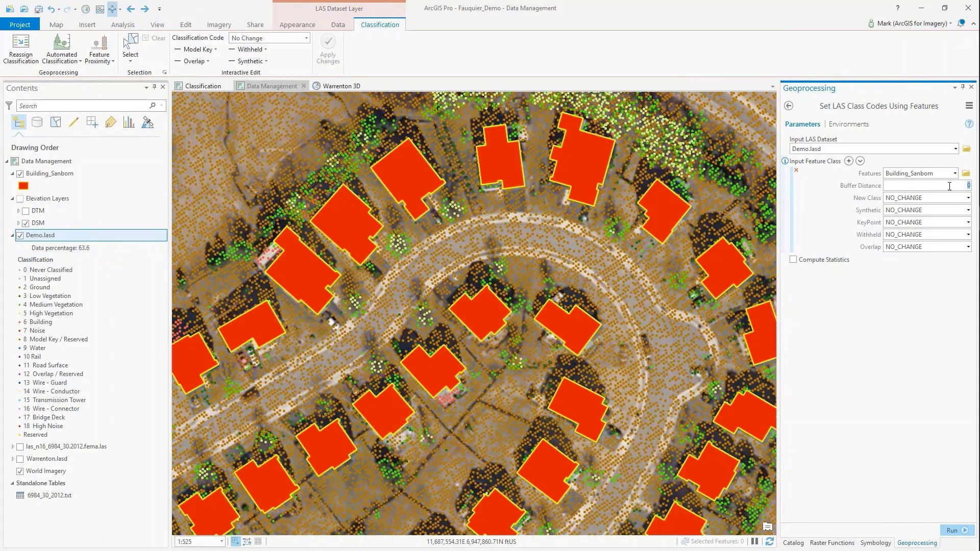
Step: Assign class 6 Building within a buffer of 3, with statistics, then hide Building_Sanborn
{"action": "type", "text": "3"}
{"action": "left_click", "coordinate": [793, 259]}
{"action": "left_click", "coordinate": [968, 198]}
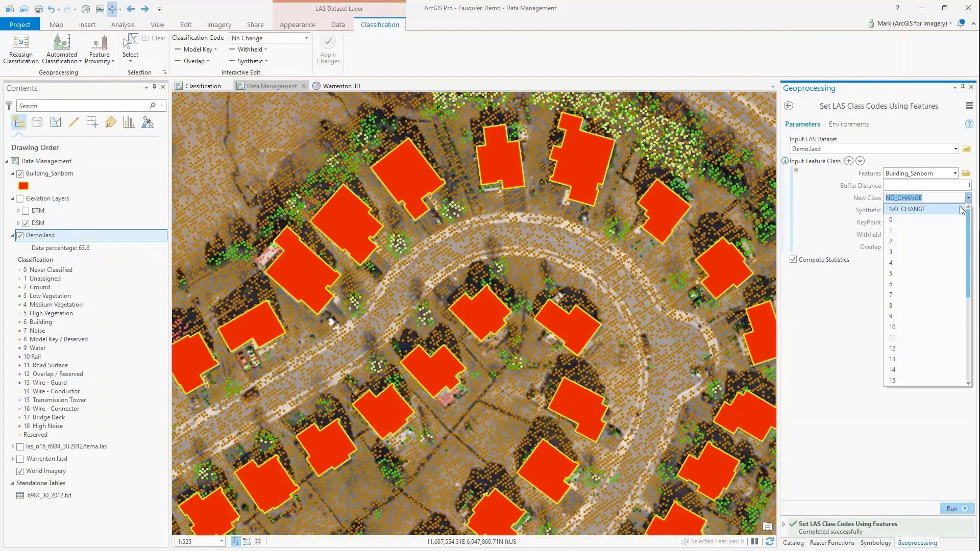
{"action": "left_click", "coordinate": [893, 283]}
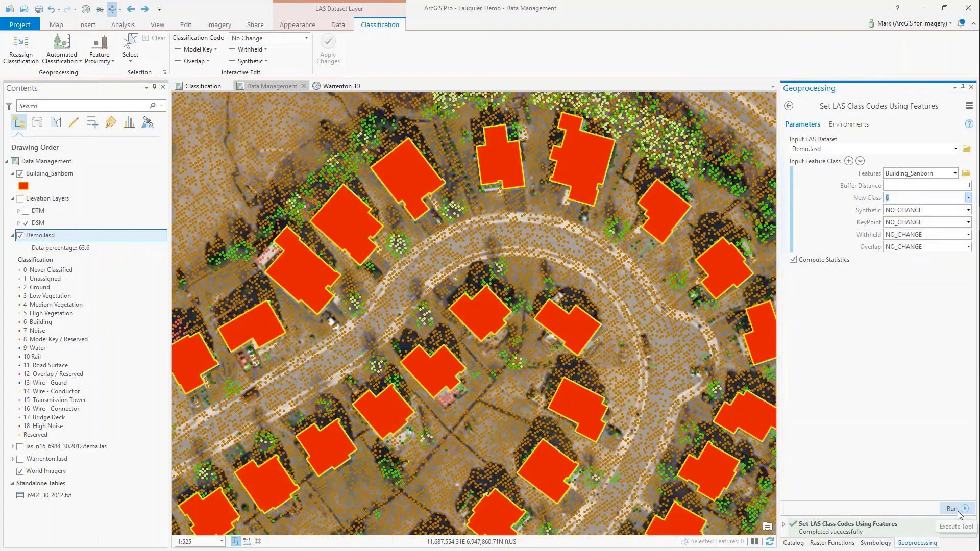
{"action": "left_click", "coordinate": [957, 509]}
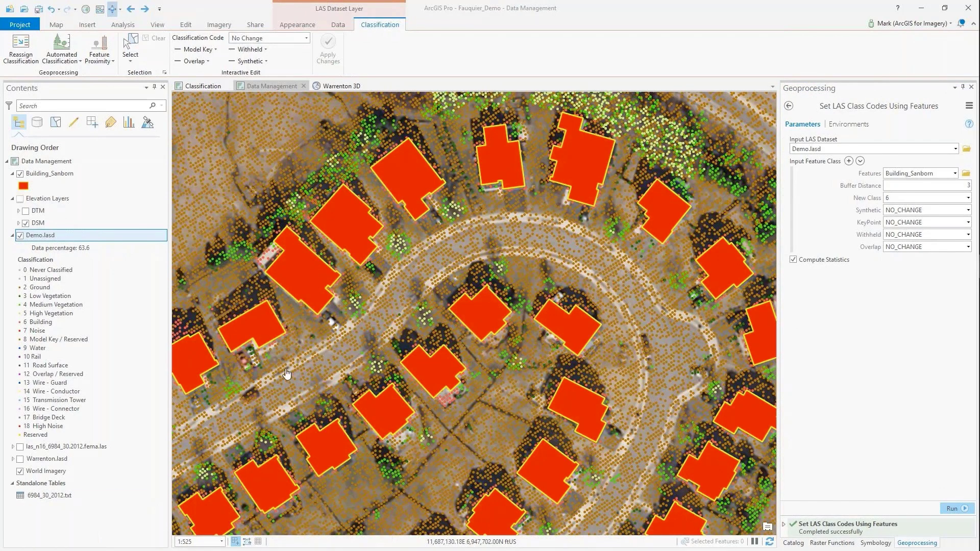
{"action": "left_click", "coordinate": [20, 174]}
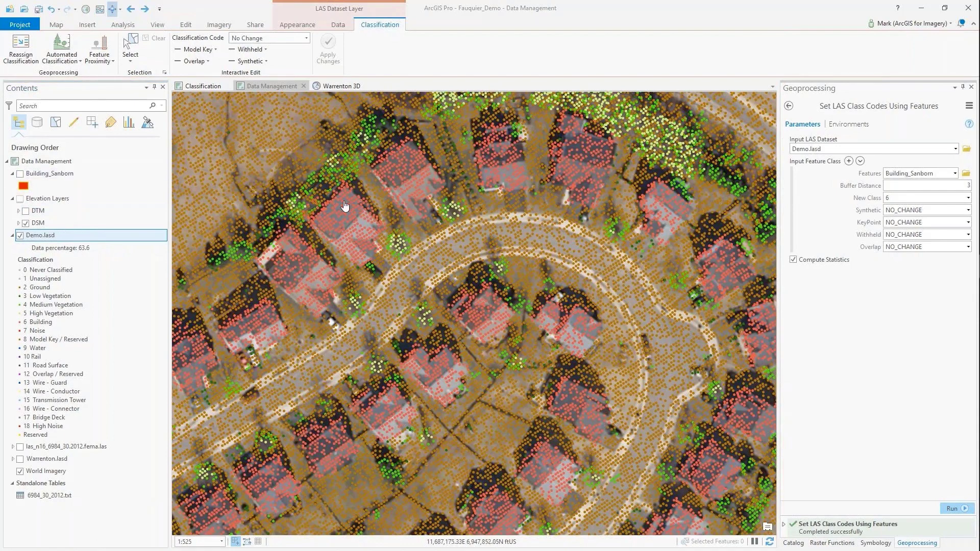
{"action": "scroll", "coordinate": [491, 317], "scroll_direction": "up", "scroll_amount": 2}
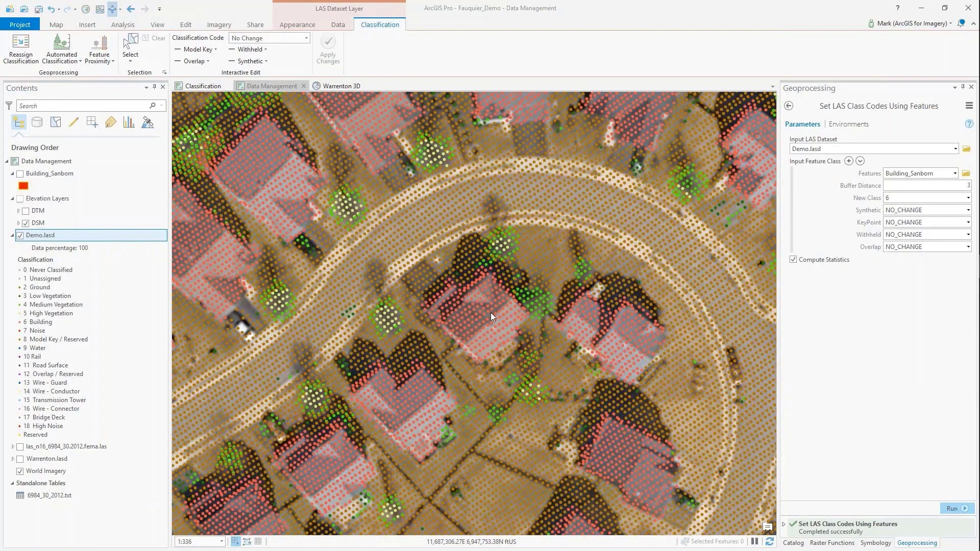
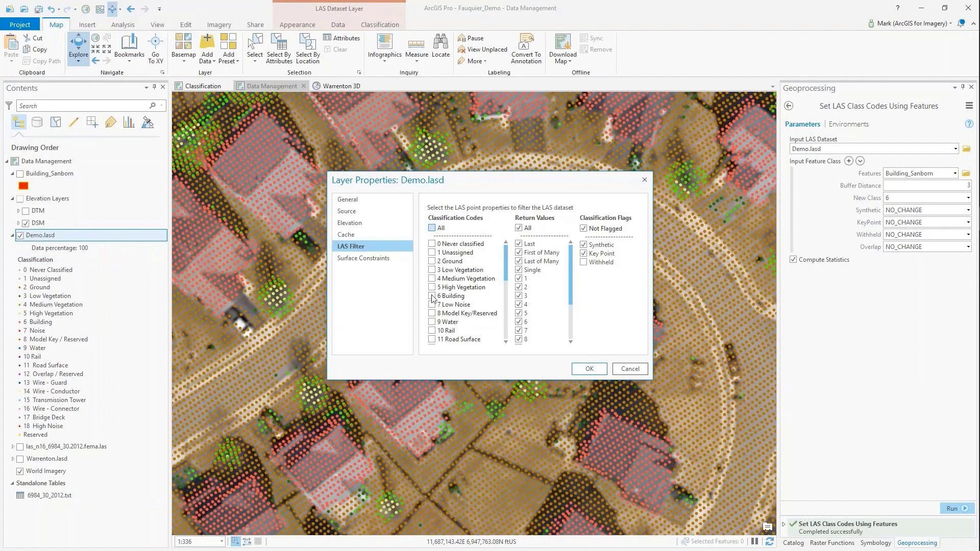
Step: Filter Demo.lasd to show only 6 Building points, then open the Data Management_3D scene as a local view
{"action": "left_click", "coordinate": [432, 295]}
{"action": "left_click", "coordinate": [589, 369]}
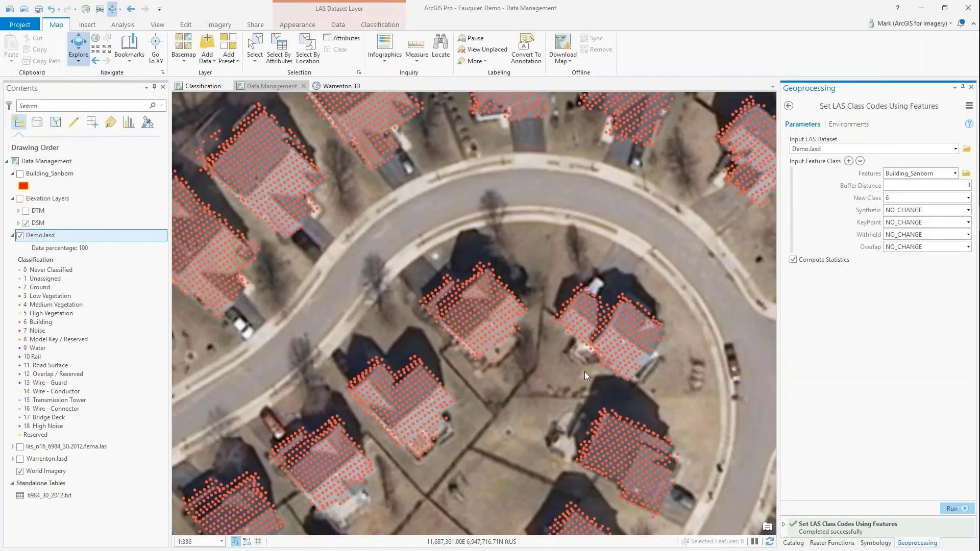
{"action": "left_click", "coordinate": [792, 543]}
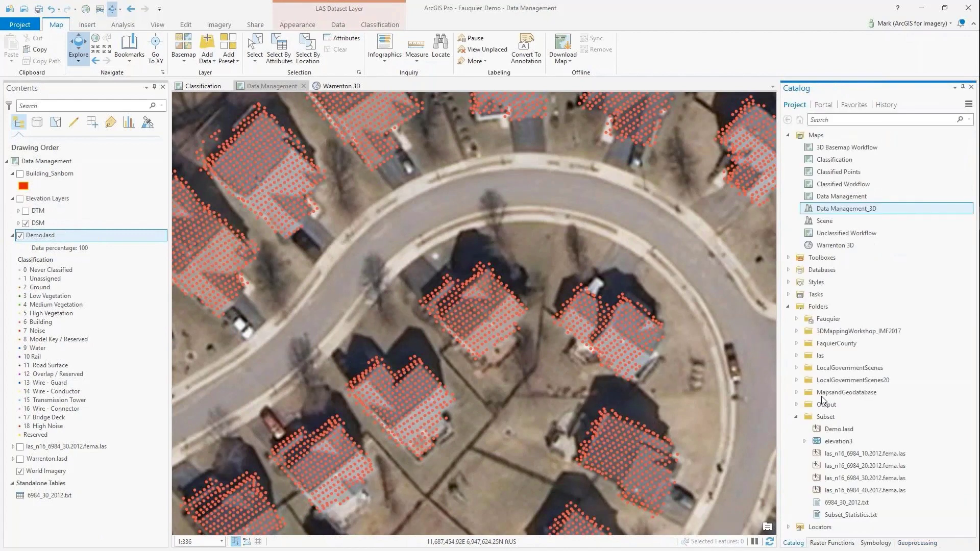
{"action": "right_click", "coordinate": [825, 211]}
{"action": "left_click", "coordinate": [839, 229]}
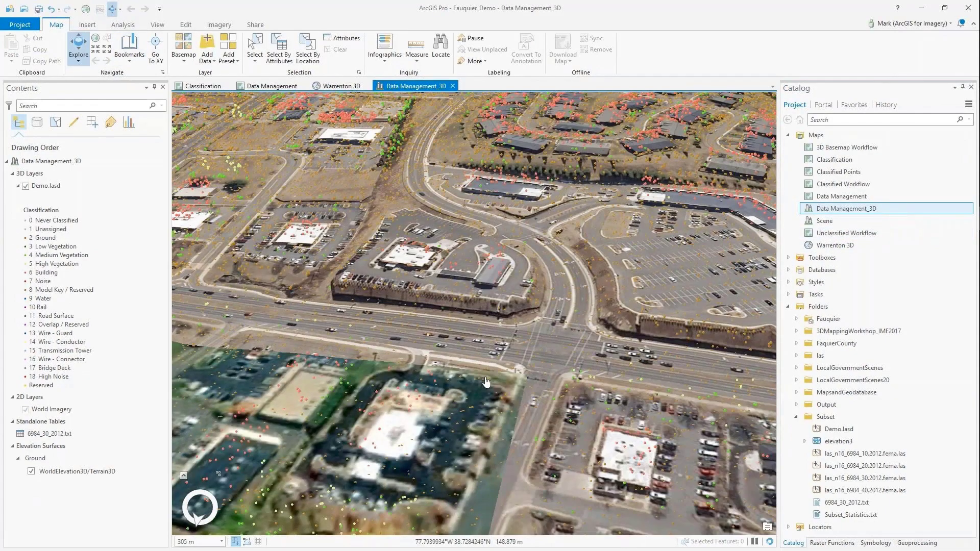
Step: Zoom, orbit and tilt the 3D view around the circular domed building
{"action": "scroll", "coordinate": [543, 343], "scroll_direction": "up", "scroll_amount": 5}
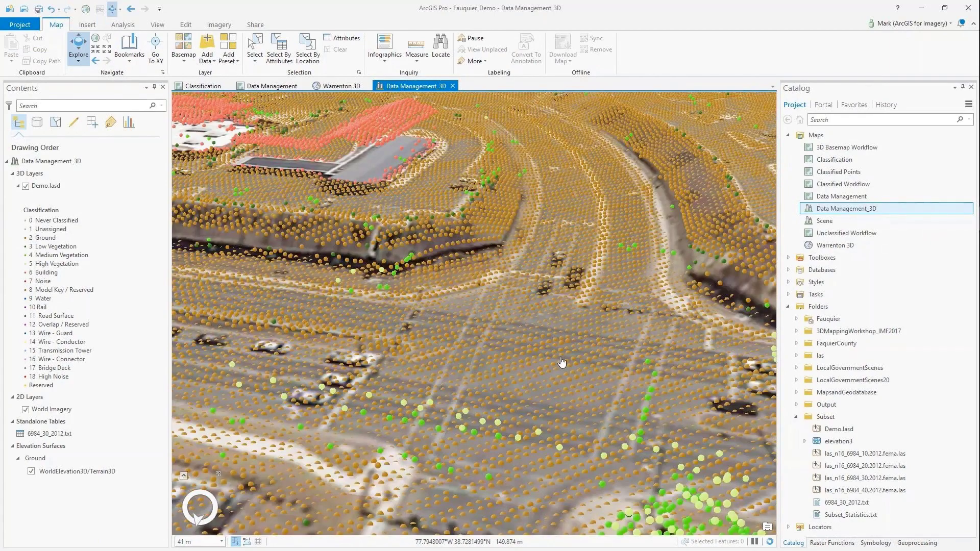
{"action": "middle_click_drag", "start_coordinate": [561, 363], "coordinate": [597, 336]}
{"action": "left_click", "coordinate": [97, 61]}
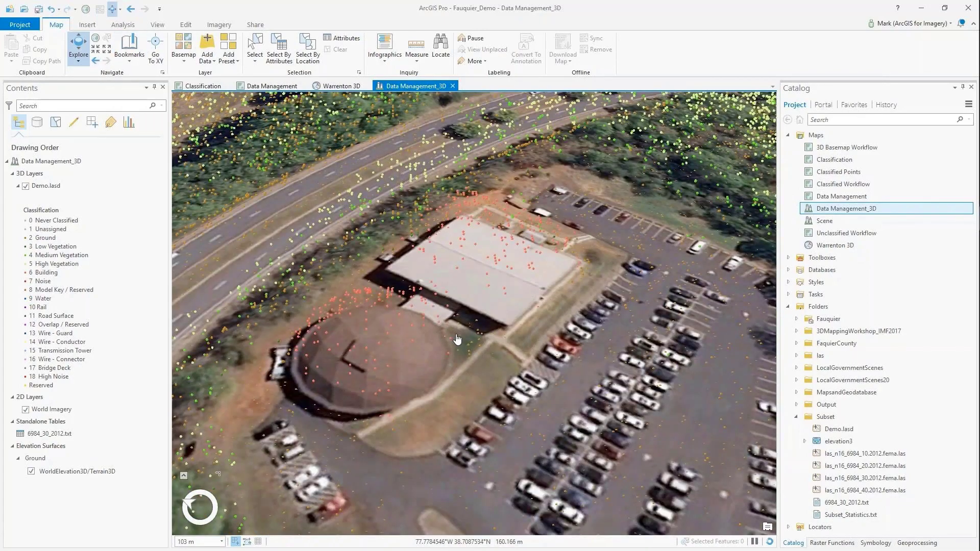
{"action": "scroll", "coordinate": [505, 343], "scroll_direction": "up", "scroll_amount": 2}
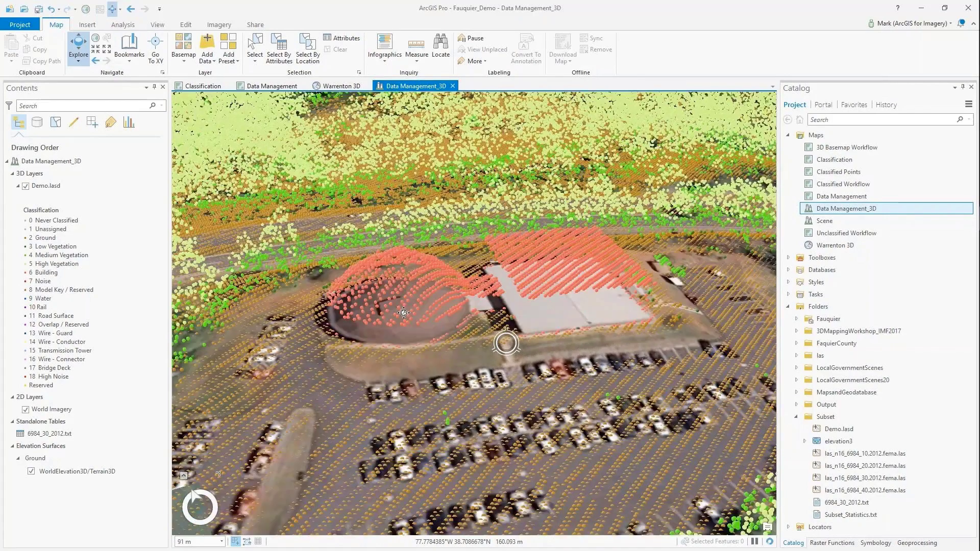
{"action": "middle_click_drag", "start_coordinate": [439, 353], "coordinate": [313, 344]}
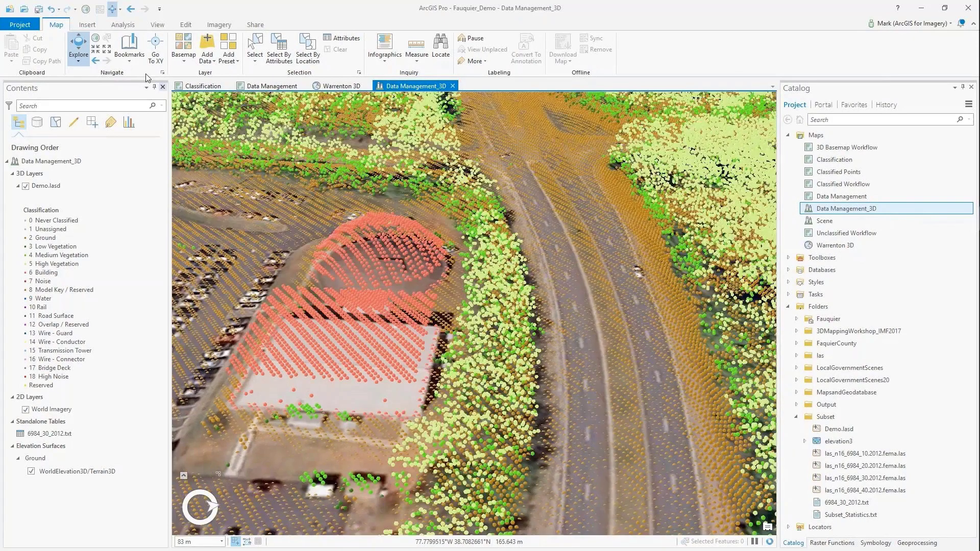
Step: Jump to the Median bookmark and orbit to a close, level view of the bridge
{"action": "left_click", "coordinate": [132, 58]}
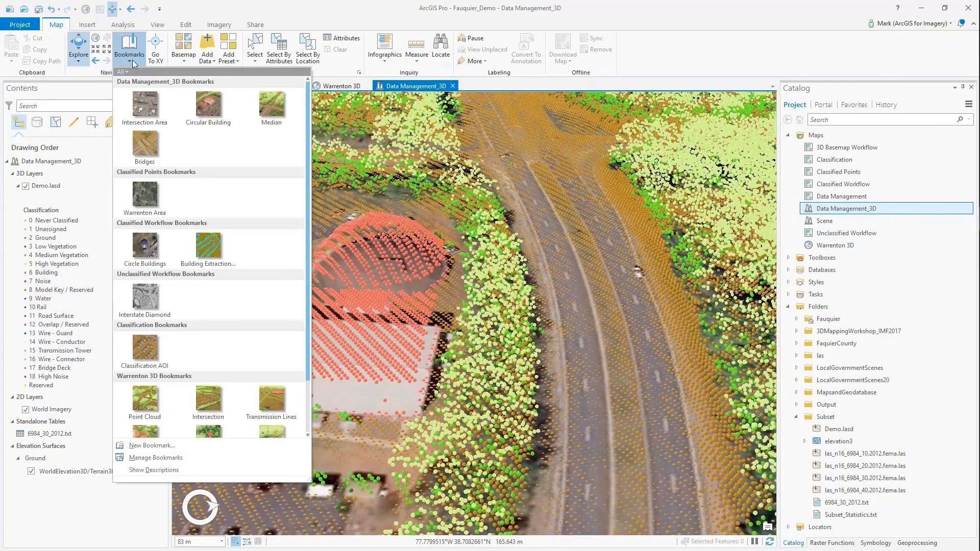
{"action": "left_click", "coordinate": [265, 113]}
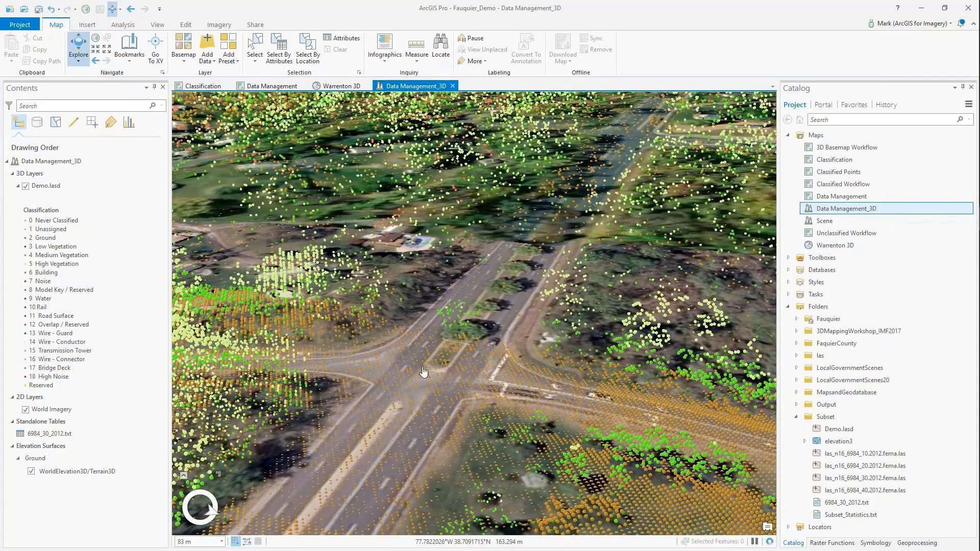
{"action": "scroll", "coordinate": [483, 317], "scroll_direction": "up", "scroll_amount": 3}
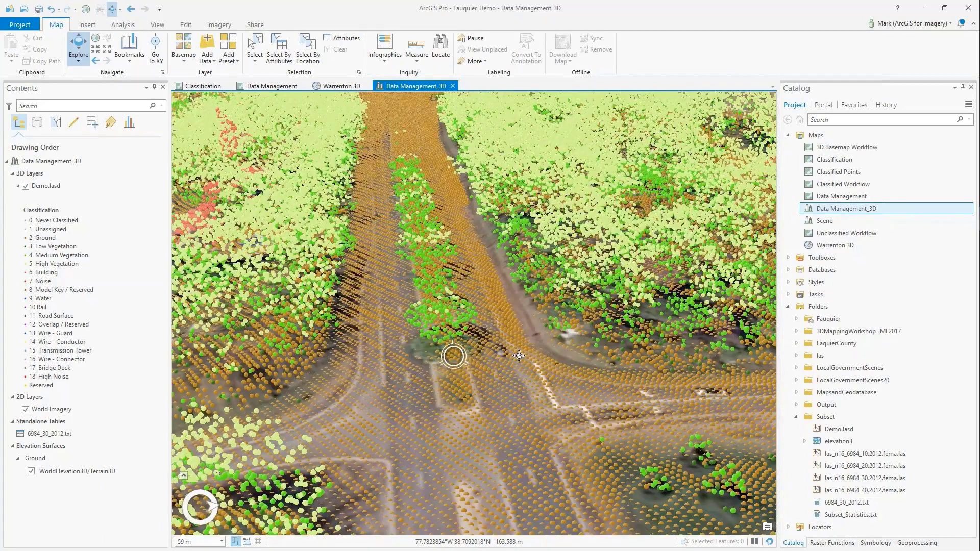
{"action": "middle_click_drag", "start_coordinate": [489, 377], "coordinate": [148, 145]}
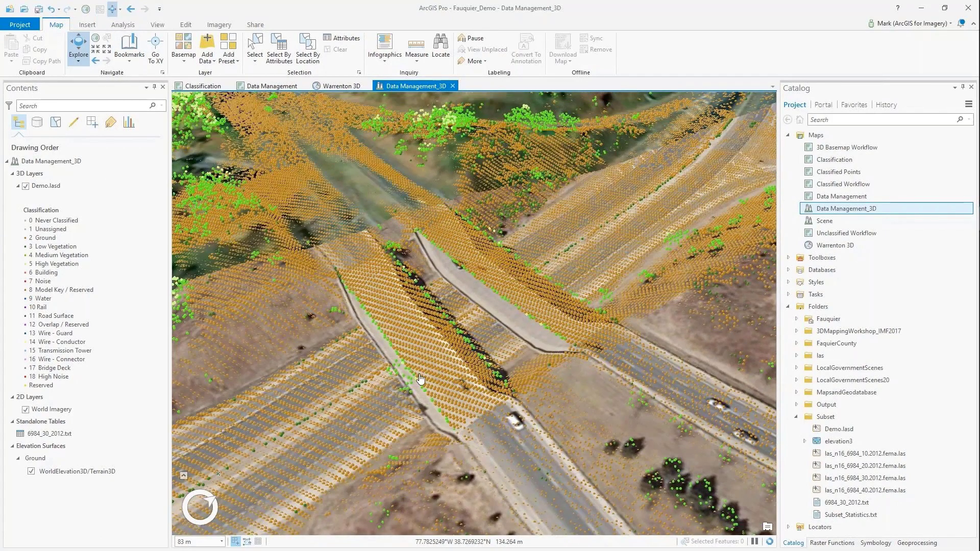
{"action": "middle_click_drag", "start_coordinate": [420, 378], "coordinate": [574, 417]}
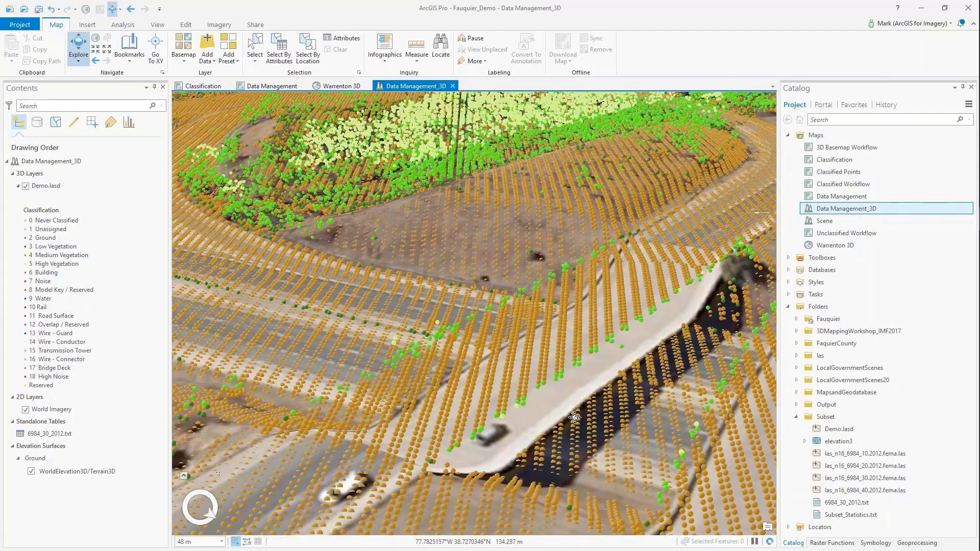
Step: Lasso-select the first bridge deck's Demo.lasd points and reclassify them as 17 Bridge Deck
{"action": "left_click", "coordinate": [46, 186]}
{"action": "left_click", "coordinate": [392, 26]}
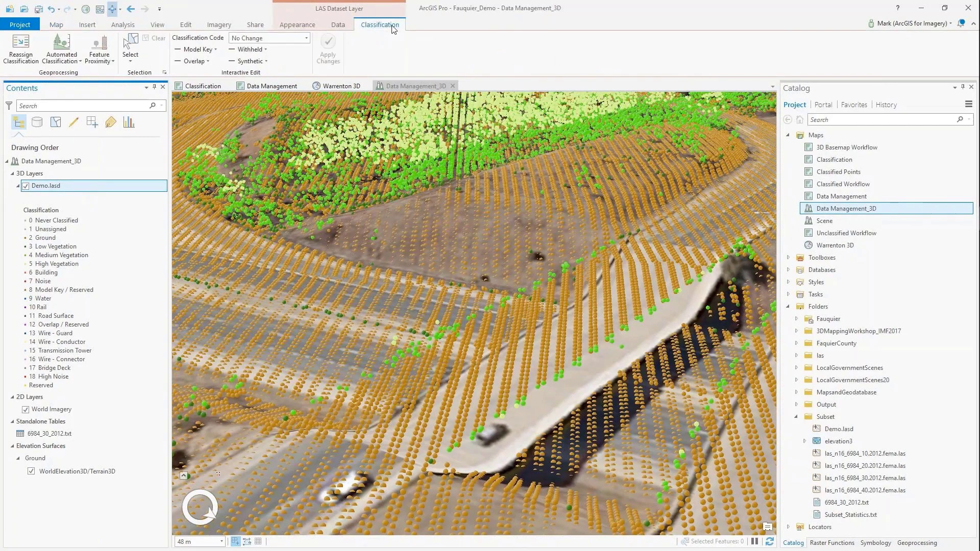
{"action": "left_click", "coordinate": [130, 57]}
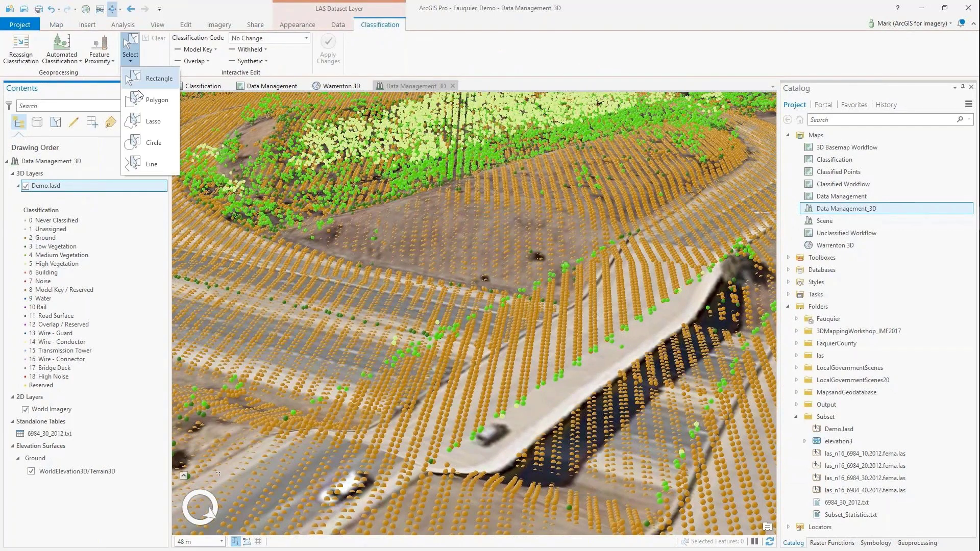
{"action": "left_click", "coordinate": [151, 122]}
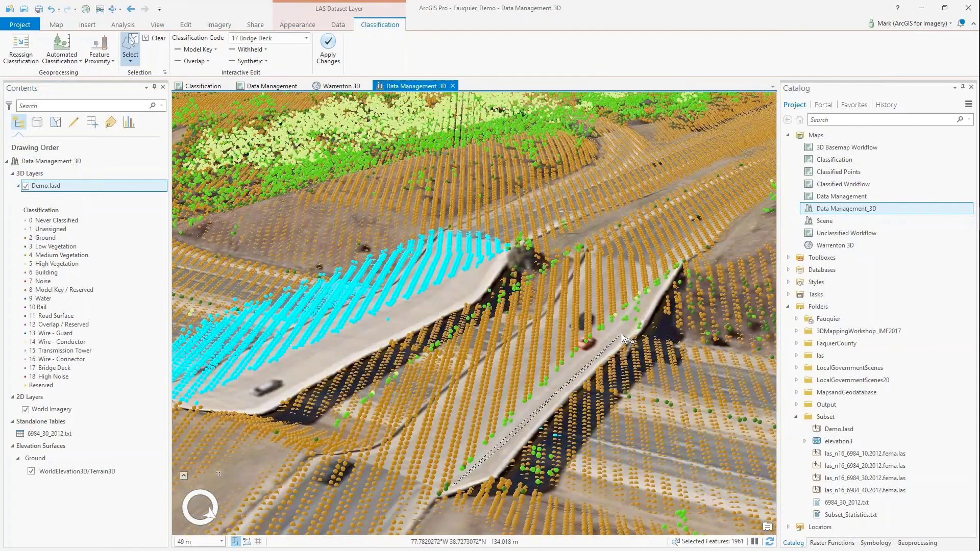
{"action": "mouse_move", "coordinate": [454, 484]}
{"action": "left_mouse_down"}
{"action": "mouse_move", "coordinate": [674, 278]}
{"action": "mouse_move", "coordinate": [600, 257]}
{"action": "mouse_move", "coordinate": [549, 312]}
{"action": "mouse_move", "coordinate": [391, 438]}
{"action": "mouse_move", "coordinate": [408, 459]}
{"action": "left_mouse_up"}
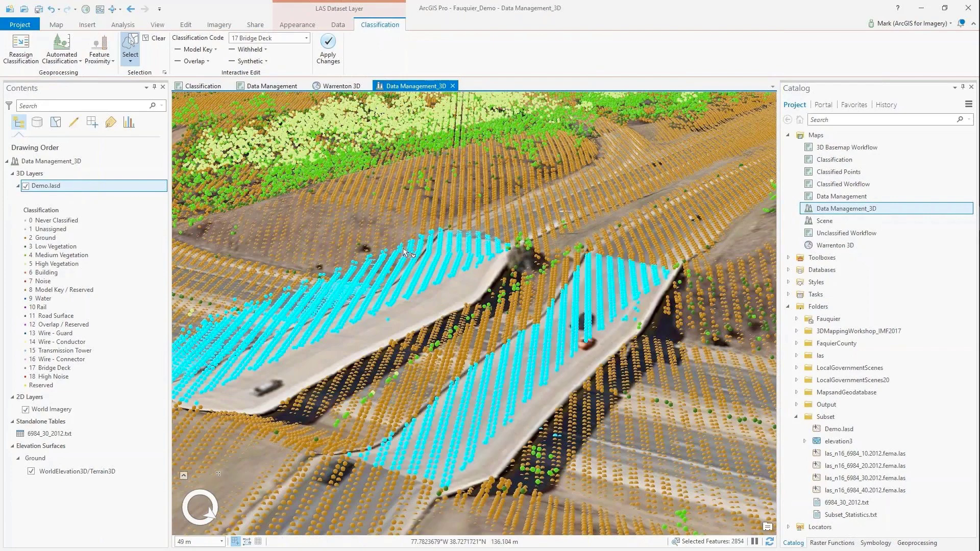
{"action": "left_click", "coordinate": [328, 48]}
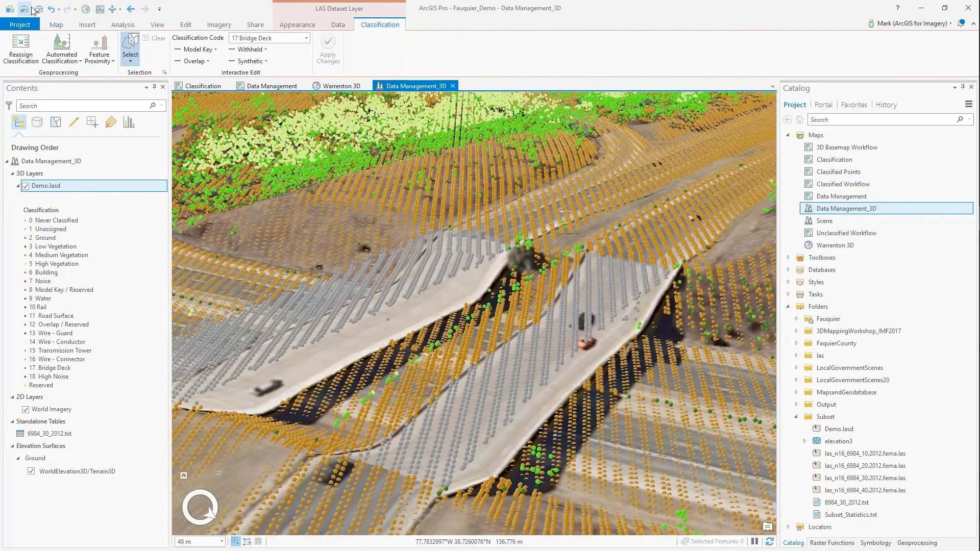
Step: Lasso the remaining bridge deck points and reclassify them as 17 Bridge Deck too
{"action": "left_click", "coordinate": [112, 9]}
{"action": "middle_click_drag", "start_coordinate": [452, 402], "coordinate": [500, 403]}
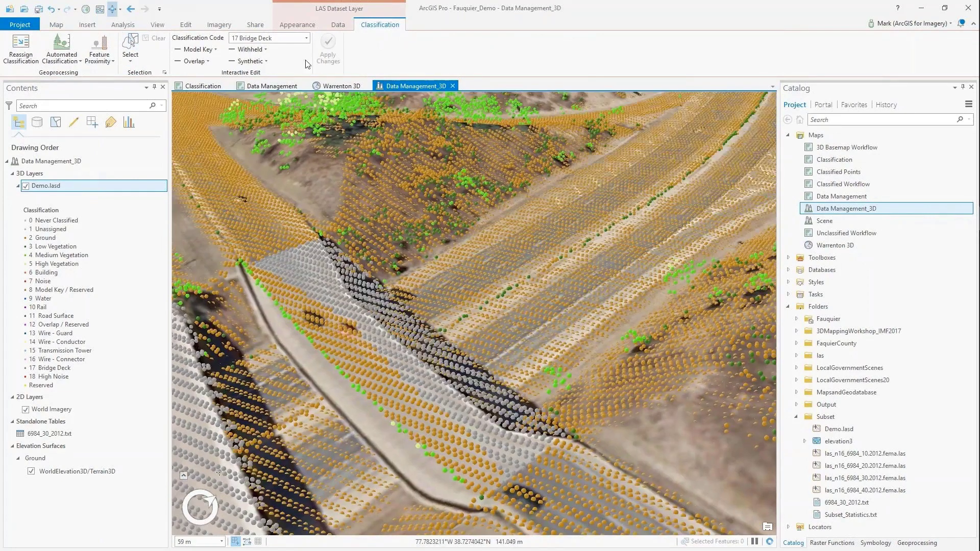
{"action": "left_click", "coordinate": [130, 49]}
{"action": "mouse_move", "coordinate": [240, 263]}
{"action": "left_mouse_down"}
{"action": "mouse_move", "coordinate": [338, 404]}
{"action": "mouse_move", "coordinate": [471, 499]}
{"action": "mouse_move", "coordinate": [432, 407]}
{"action": "mouse_move", "coordinate": [487, 449]}
{"action": "mouse_move", "coordinate": [357, 322]}
{"action": "left_mouse_up"}
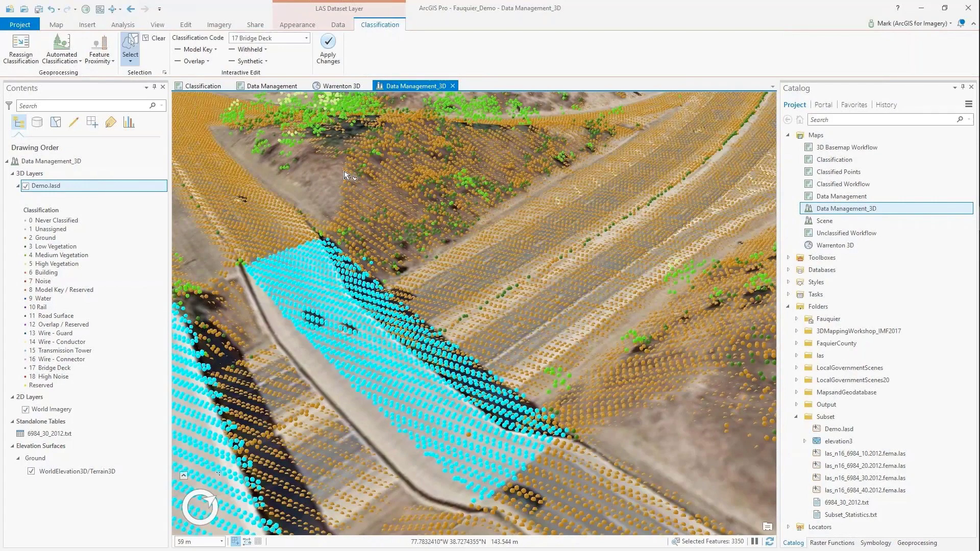
{"action": "left_click", "coordinate": [459, 385]}
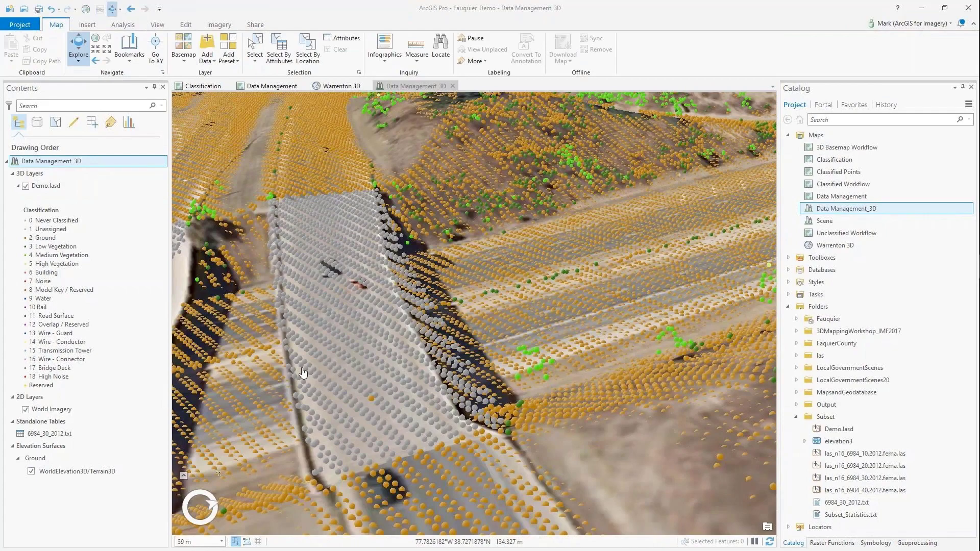
{"action": "scroll", "coordinate": [303, 373], "scroll_direction": "down", "scroll_amount": 5}
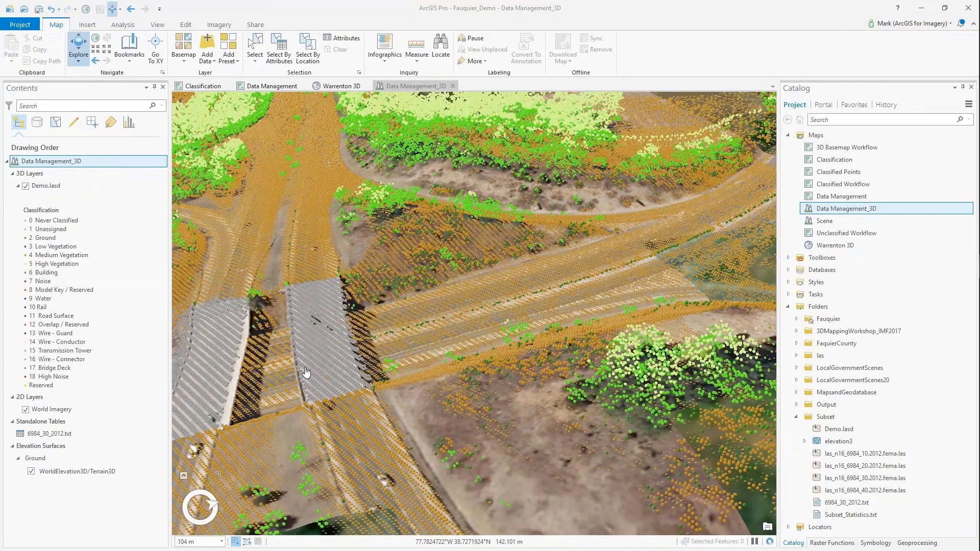
Step: Zoom out, pan and tilt the 3D view over the house rows covered in building points
{"action": "left_click_drag", "start_coordinate": [307, 372], "coordinate": [317, 332]}
{"action": "scroll", "coordinate": [316, 333], "scroll_direction": "down", "scroll_amount": 5}
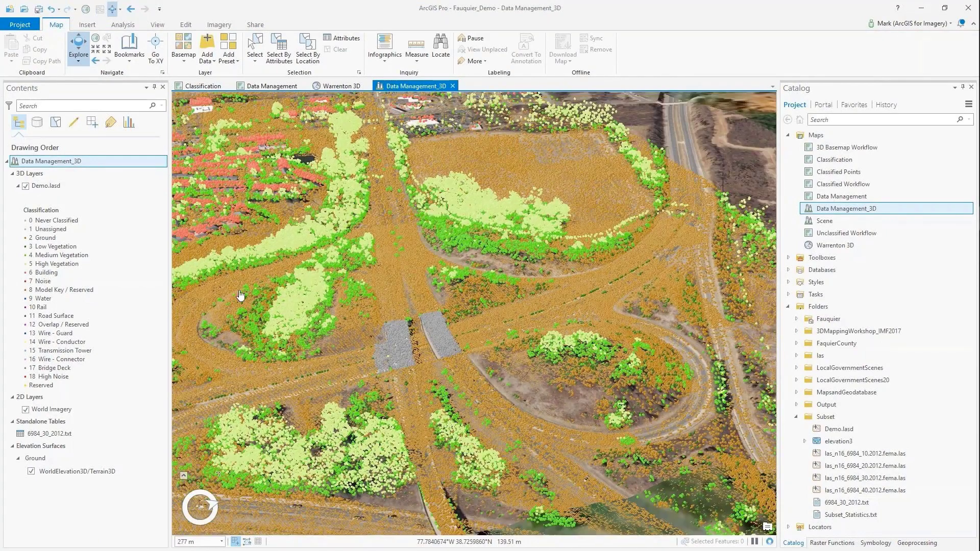
{"action": "scroll", "coordinate": [327, 322], "scroll_direction": "up", "scroll_amount": 7}
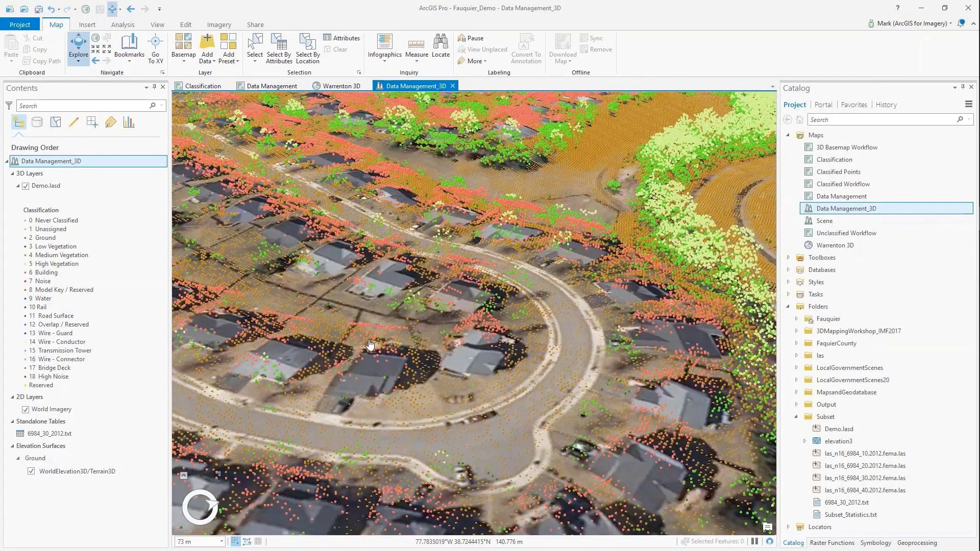
{"action": "middle_click_drag", "start_coordinate": [377, 349], "coordinate": [541, 397]}
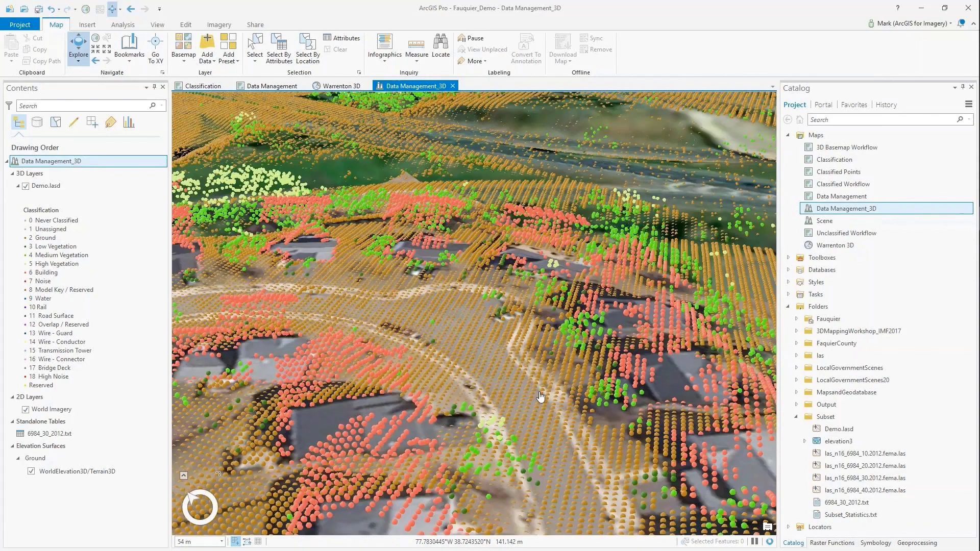
{"action": "scroll", "coordinate": [541, 397], "scroll_direction": "down", "scroll_amount": 6}
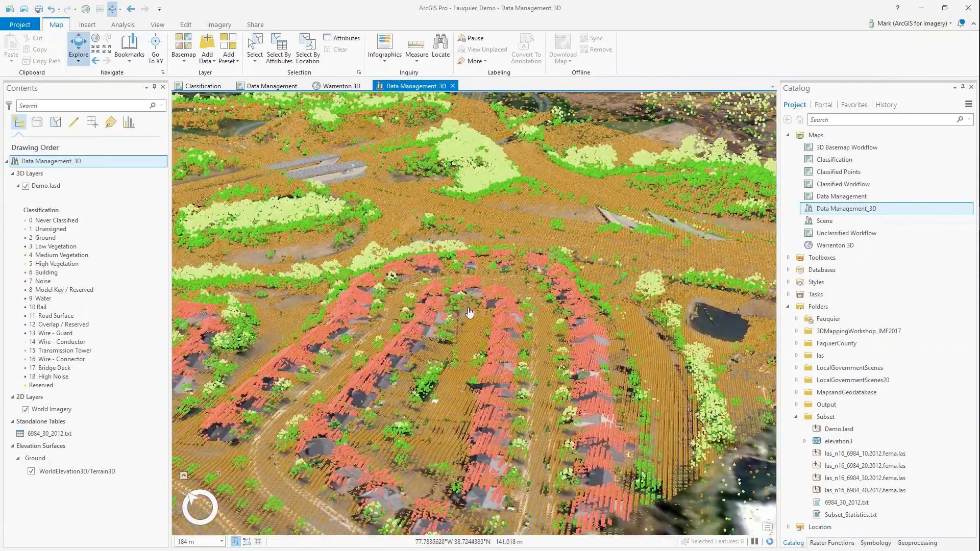
{"action": "middle_click_drag", "start_coordinate": [469, 312], "coordinate": [356, 390]}
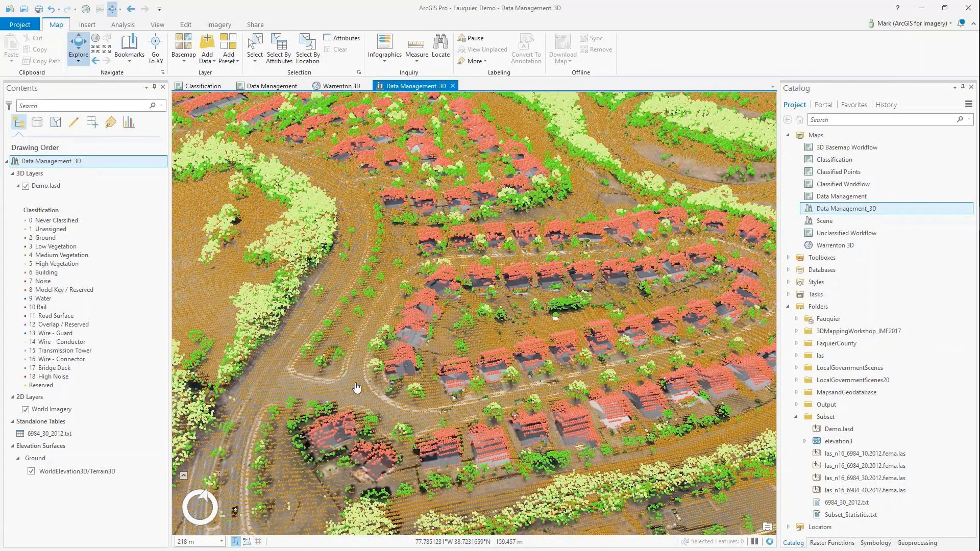
Step: On the Data Management map, filter Demo.lasd to last-return 2 Ground points only
{"action": "left_click", "coordinate": [269, 86]}
{"action": "double_click", "coordinate": [153, 236]}
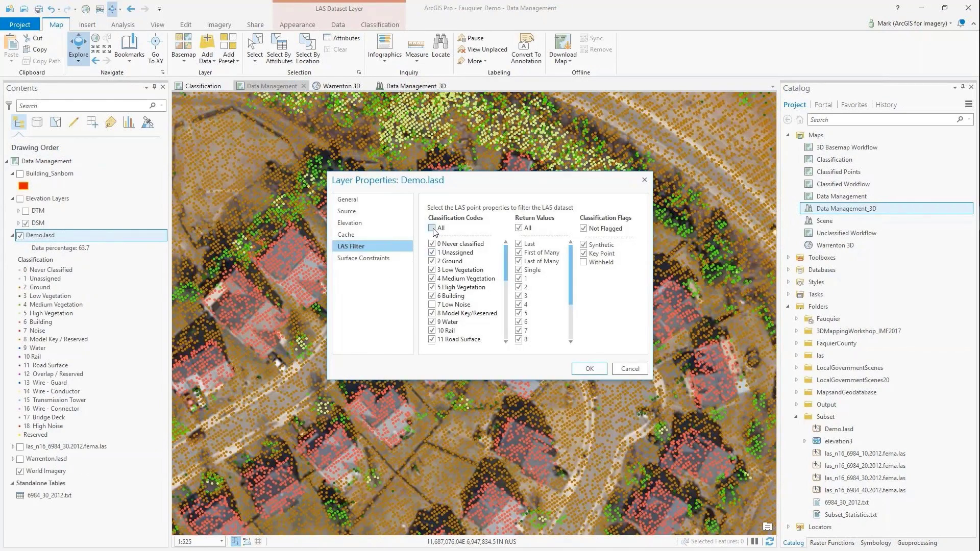
{"action": "left_click", "coordinate": [433, 261]}
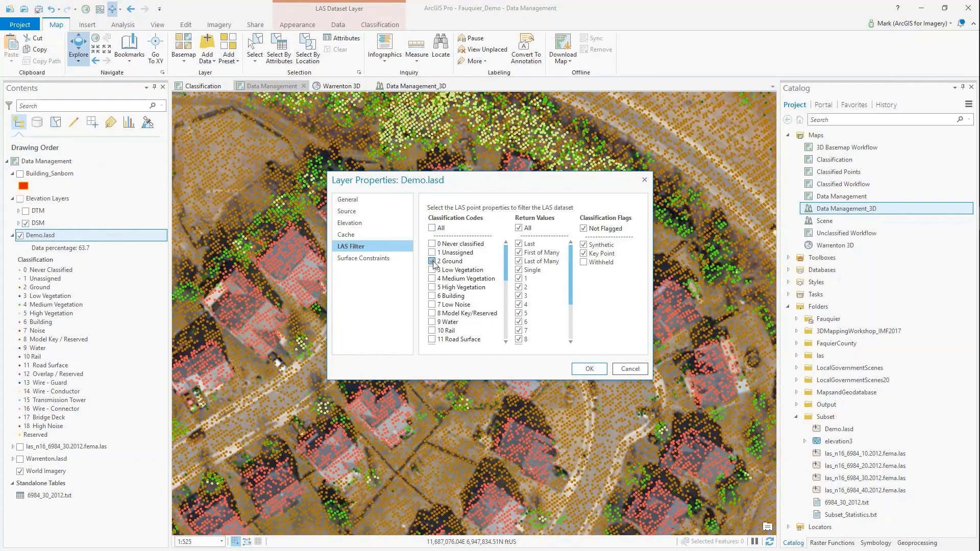
{"action": "left_click", "coordinate": [519, 229]}
{"action": "left_click", "coordinate": [519, 244]}
{"action": "left_click", "coordinate": [588, 370]}
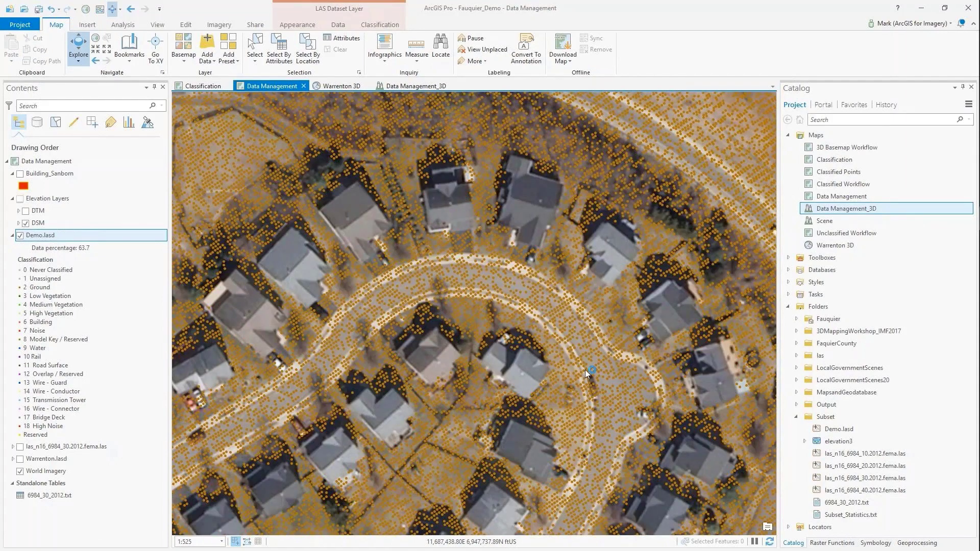
{"action": "left_click", "coordinate": [916, 543]}
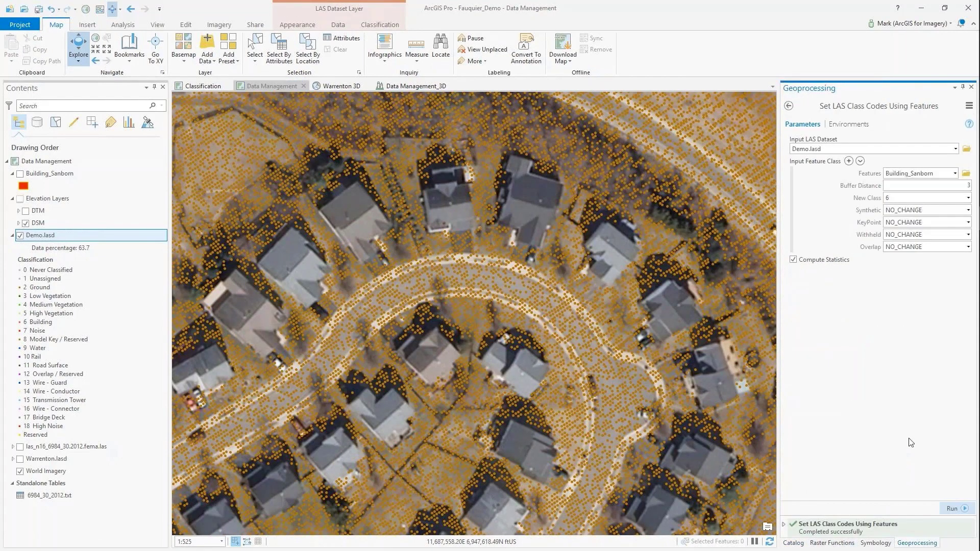
Step: Run LAS Dataset To Raster on Demo.lasd to create DTM2 with a sampling value of 3
{"action": "left_click", "coordinate": [789, 105]}
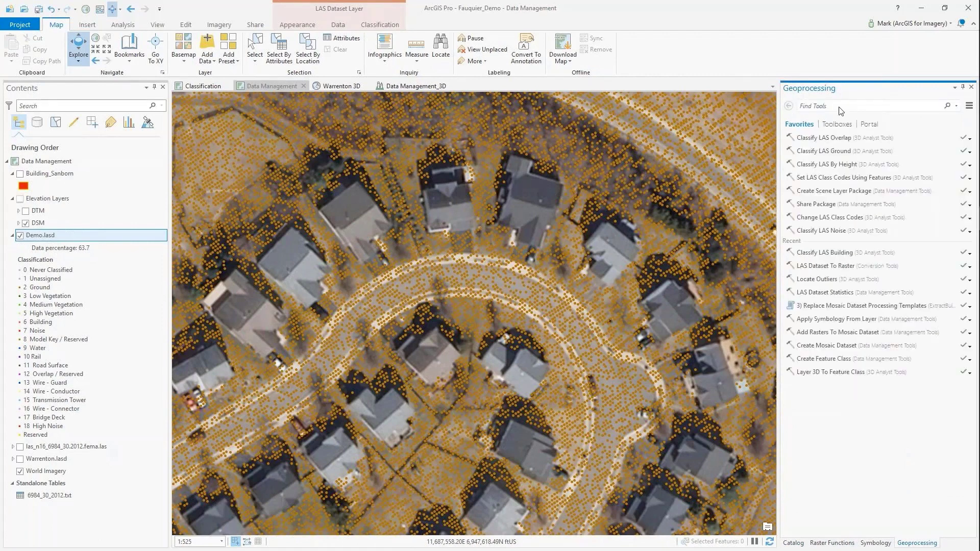
{"action": "left_click", "coordinate": [839, 108]}
{"action": "type", "text": "las "}
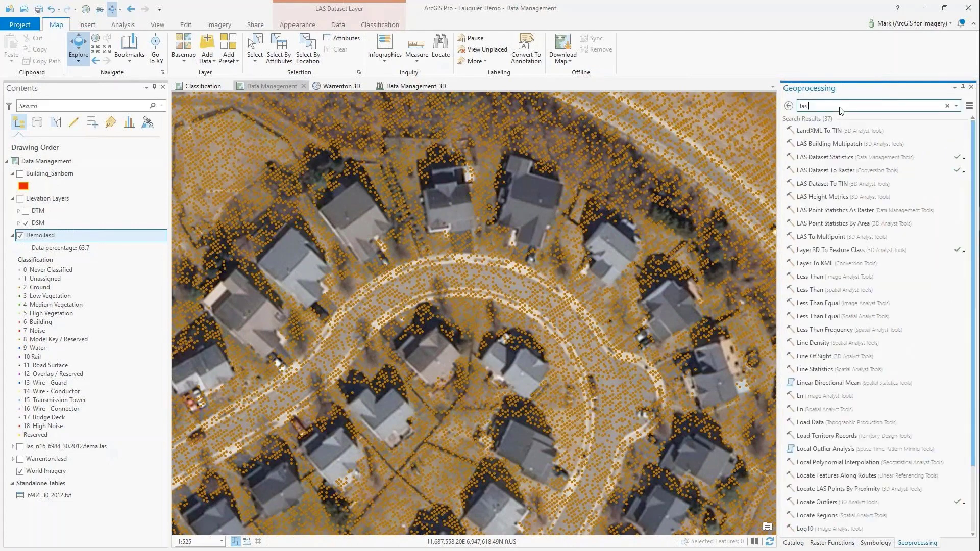
{"action": "type", "text": "to"}
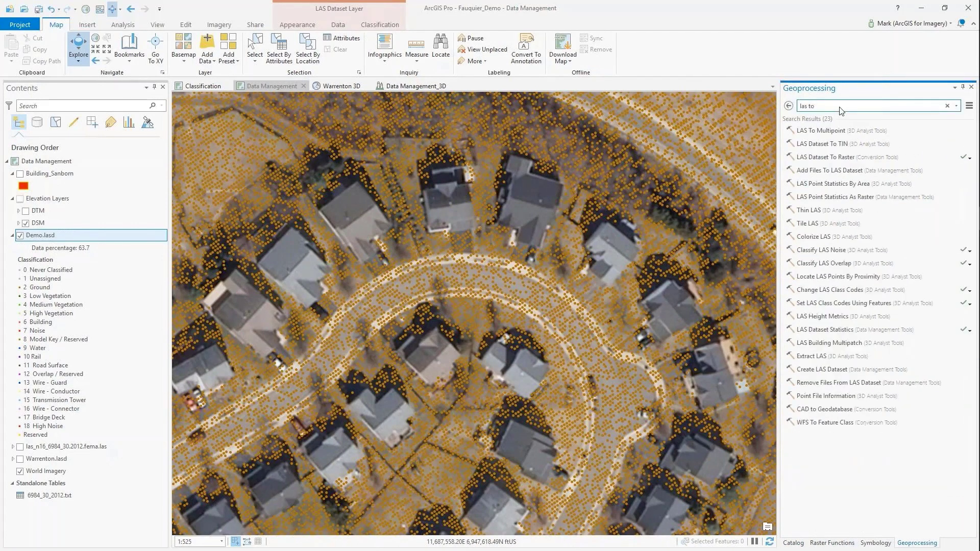
{"action": "type", "text": " r"}
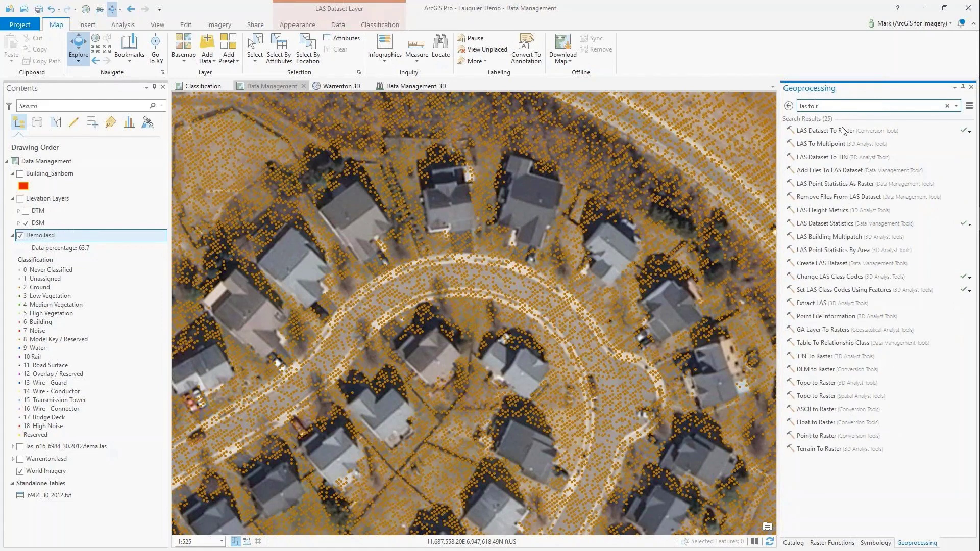
{"action": "left_click", "coordinate": [845, 131]}
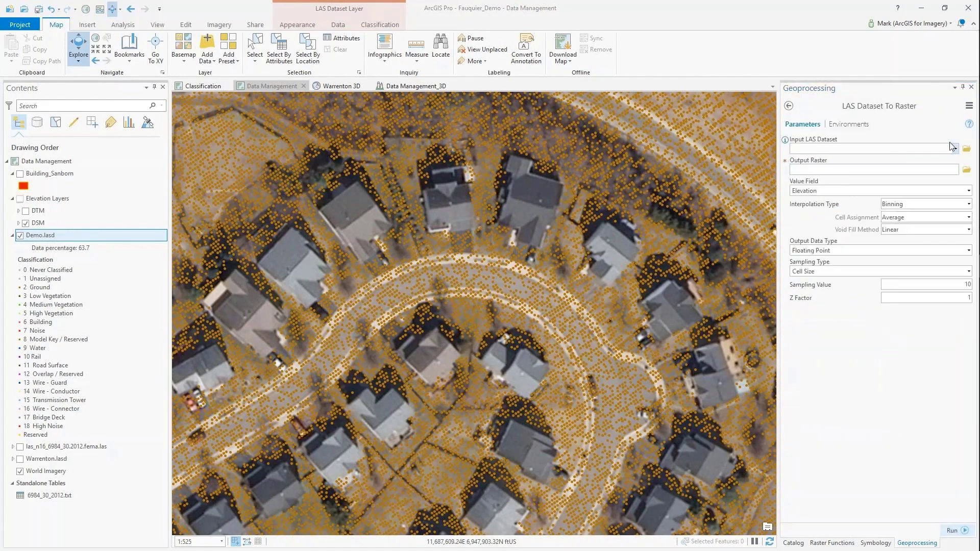
{"action": "left_click", "coordinate": [907, 147]}
{"action": "left_click", "coordinate": [847, 160]}
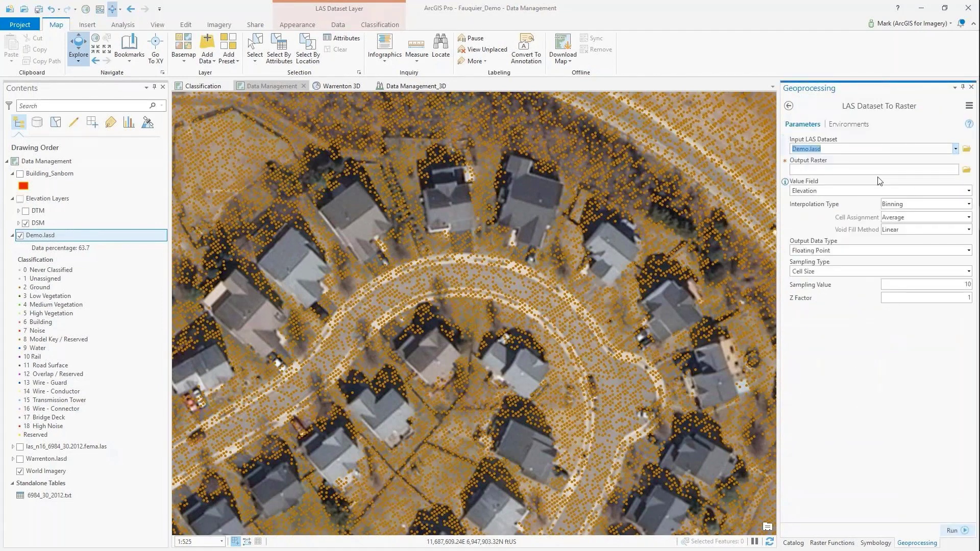
{"action": "left_click", "coordinate": [875, 170]}
{"action": "type", "text": "DTM"}
{"action": "double_click", "coordinate": [950, 286]}
{"action": "type", "text": "3"}
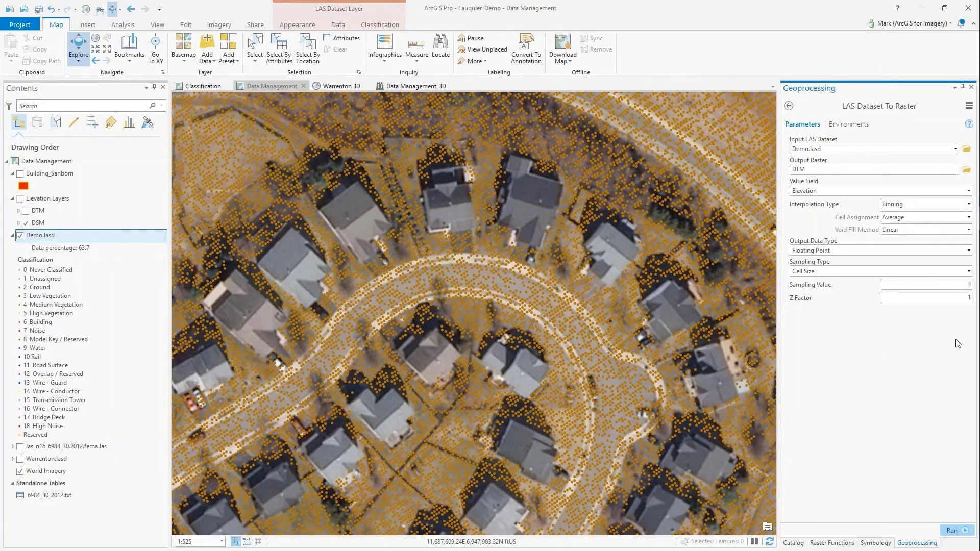
{"action": "left_click", "coordinate": [964, 531]}
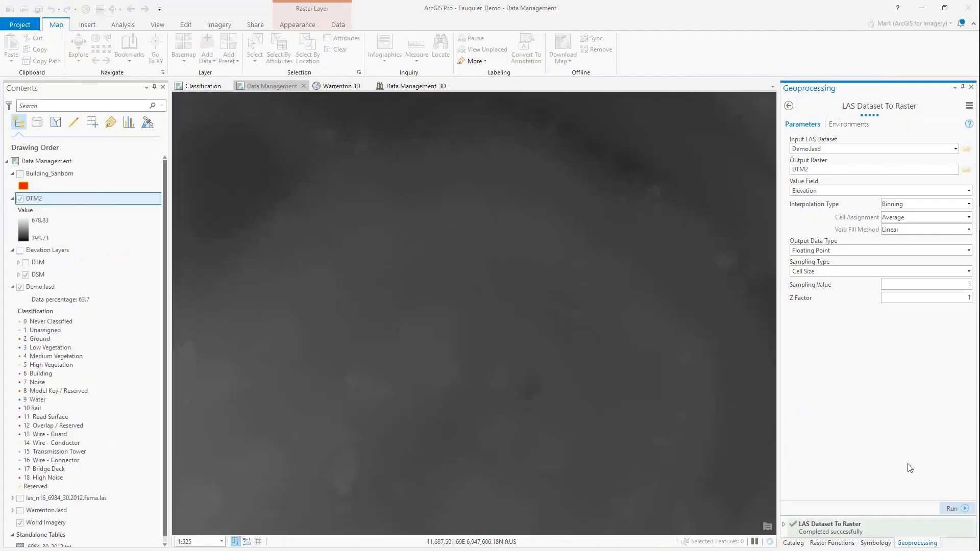
{"action": "right_click", "coordinate": [45, 203]}
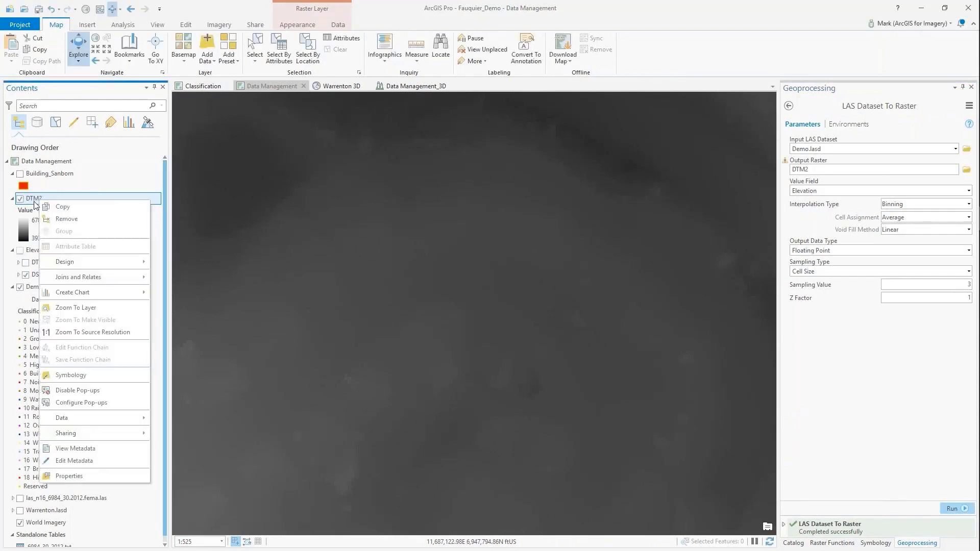
Step: Zoom to DTM2 and create a Hillshade_DTM2 layer from it with the Hillshade raster function
{"action": "left_click", "coordinate": [75, 307]}
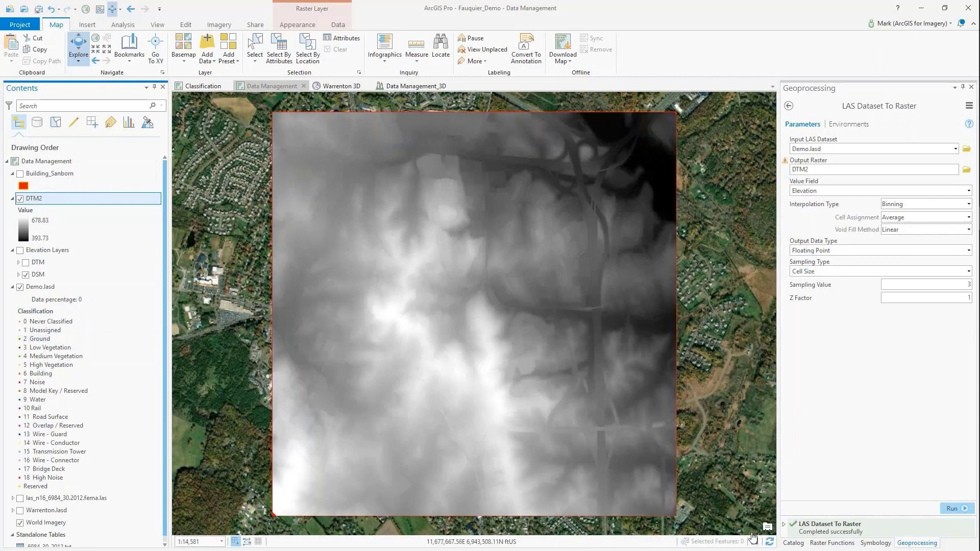
{"action": "left_click", "coordinate": [831, 543]}
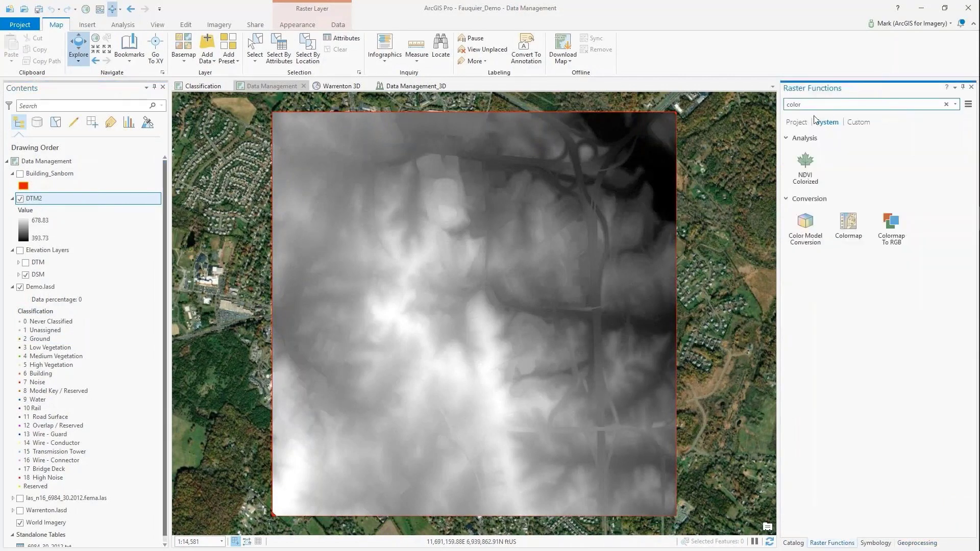
{"action": "left_click_drag", "start_coordinate": [809, 105], "coordinate": [771, 110]}
{"action": "type", "text": "hillshaded"}
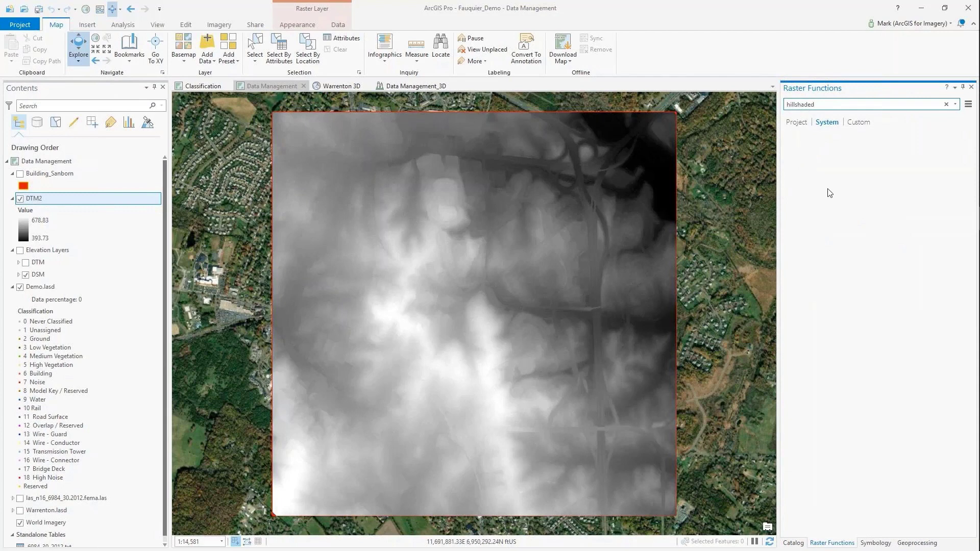
{"action": "key", "text": "BackSpace"}
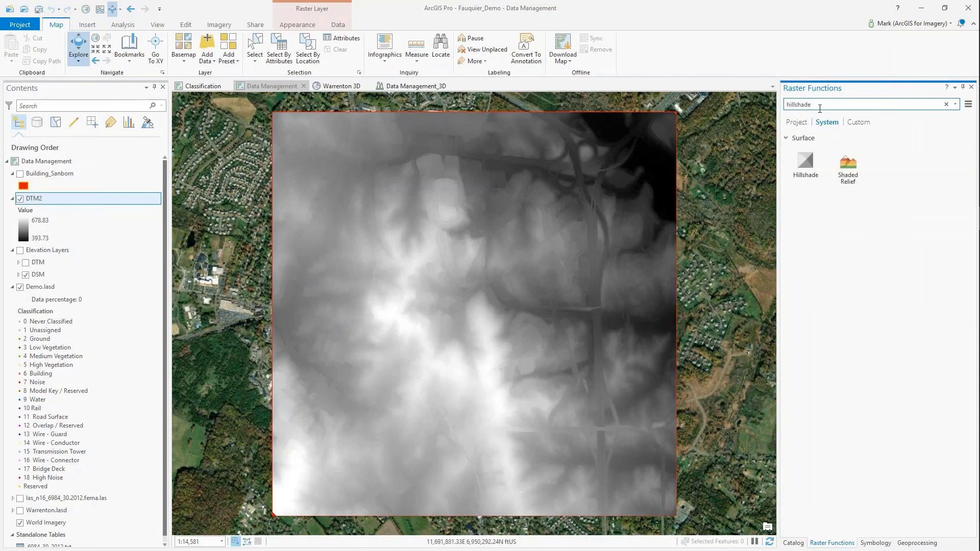
{"action": "left_click", "coordinate": [811, 162]}
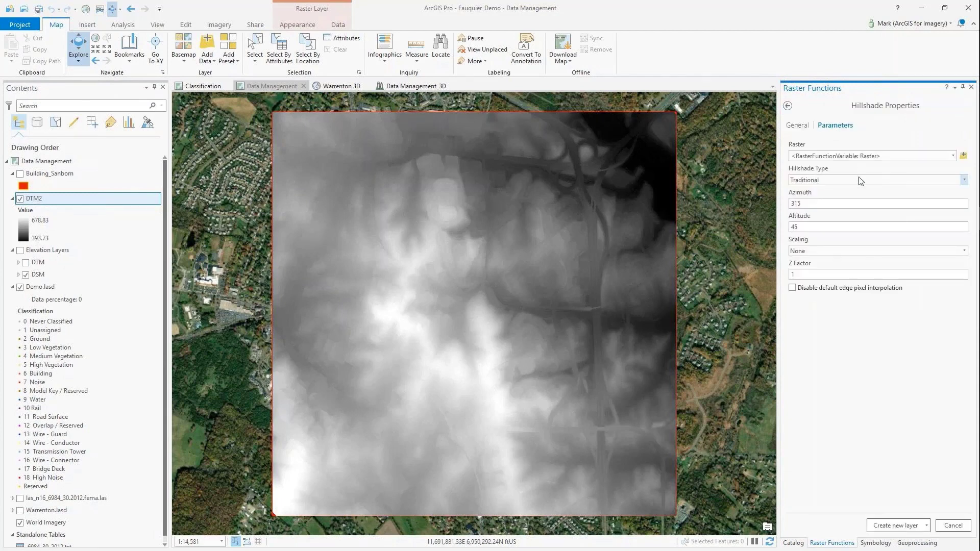
{"action": "left_click", "coordinate": [953, 156]}
{"action": "left_click", "coordinate": [886, 168]}
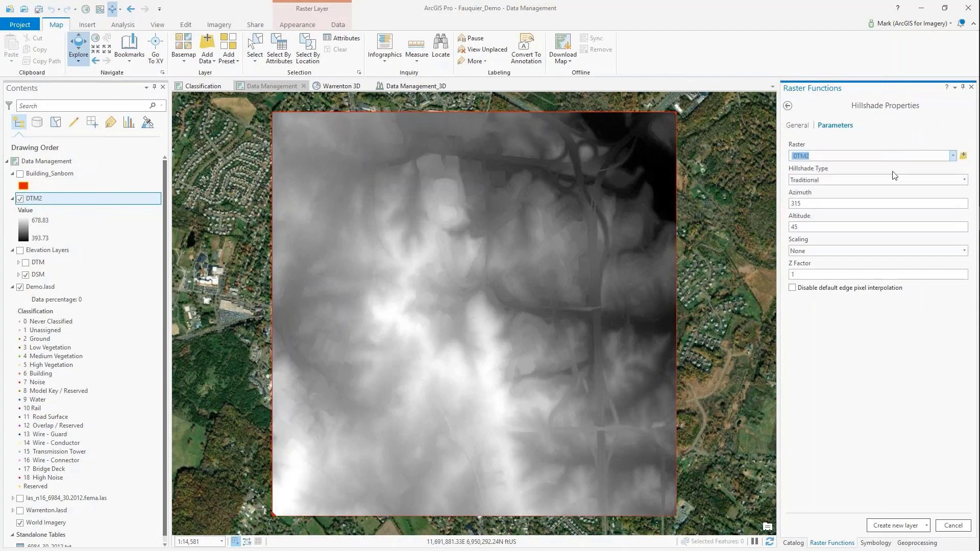
{"action": "left_click", "coordinate": [898, 524]}
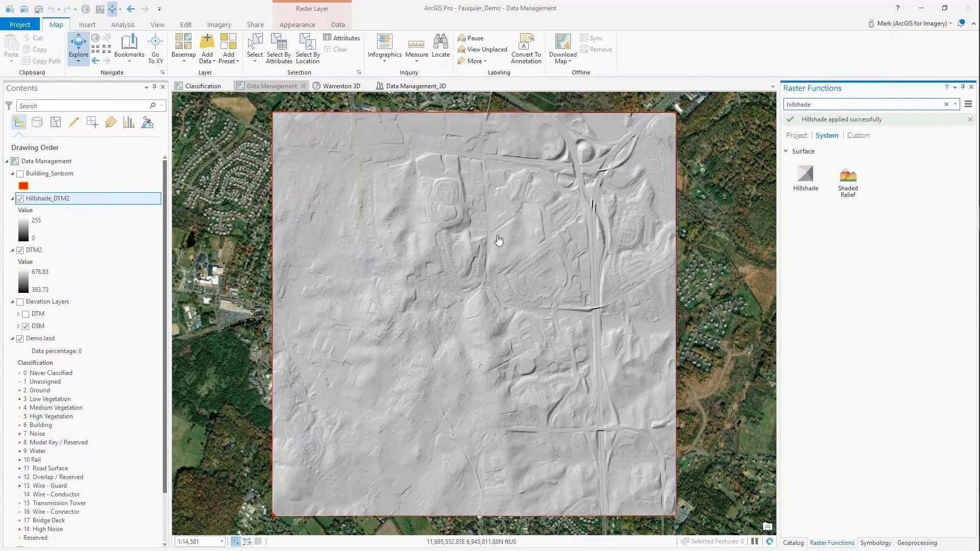
Step: Zoom to the highway interchange, hide Hillshade_DTM2 and DTM2, and turn on Elevation Layers
{"action": "scroll", "coordinate": [510, 201], "scroll_direction": "up", "scroll_amount": 2}
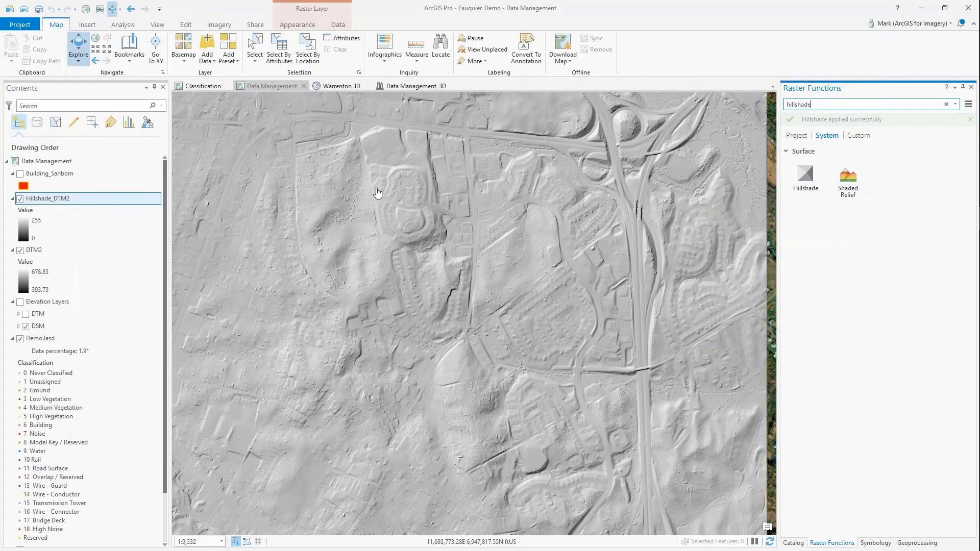
{"action": "scroll", "coordinate": [378, 193], "scroll_direction": "up", "scroll_amount": 2}
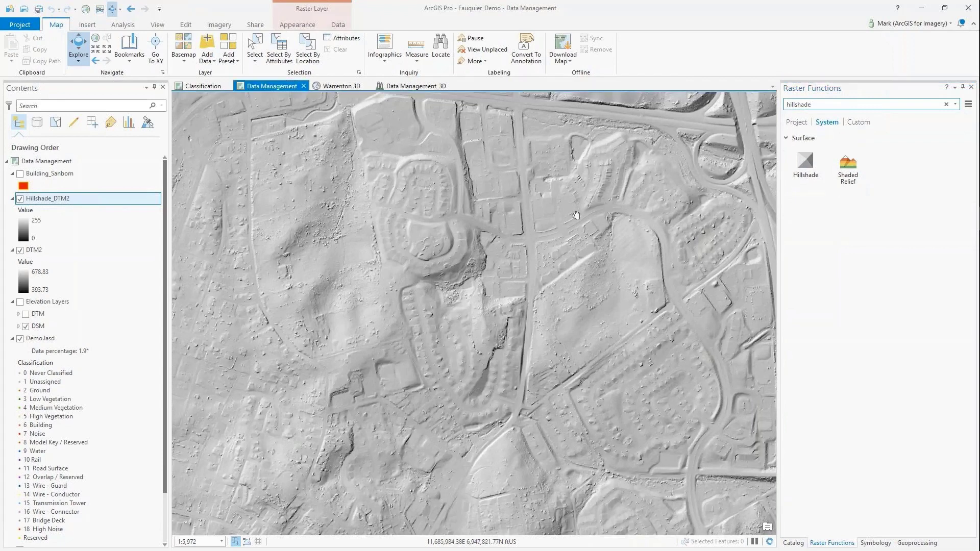
{"action": "left_click_drag", "start_coordinate": [576, 215], "coordinate": [427, 256]}
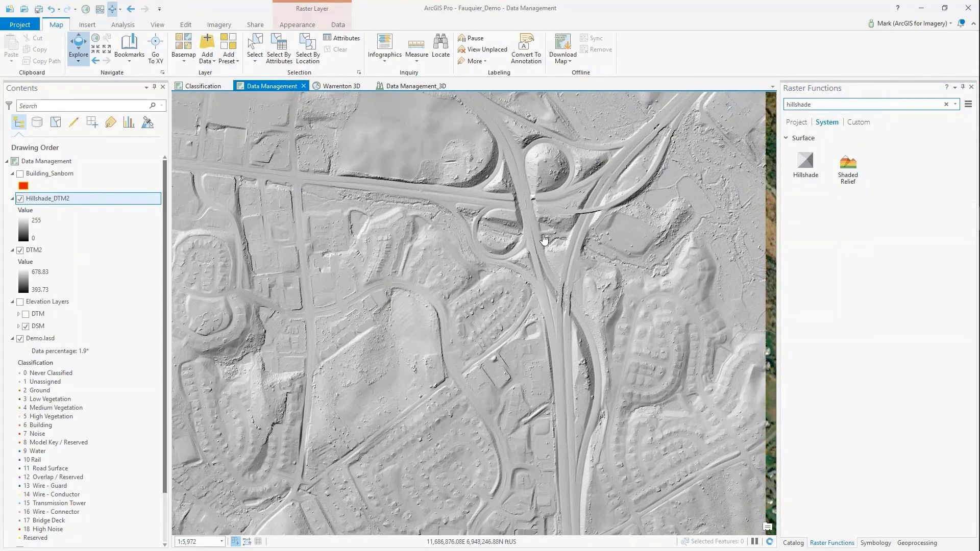
{"action": "scroll", "coordinate": [553, 203], "scroll_direction": "up", "scroll_amount": 2}
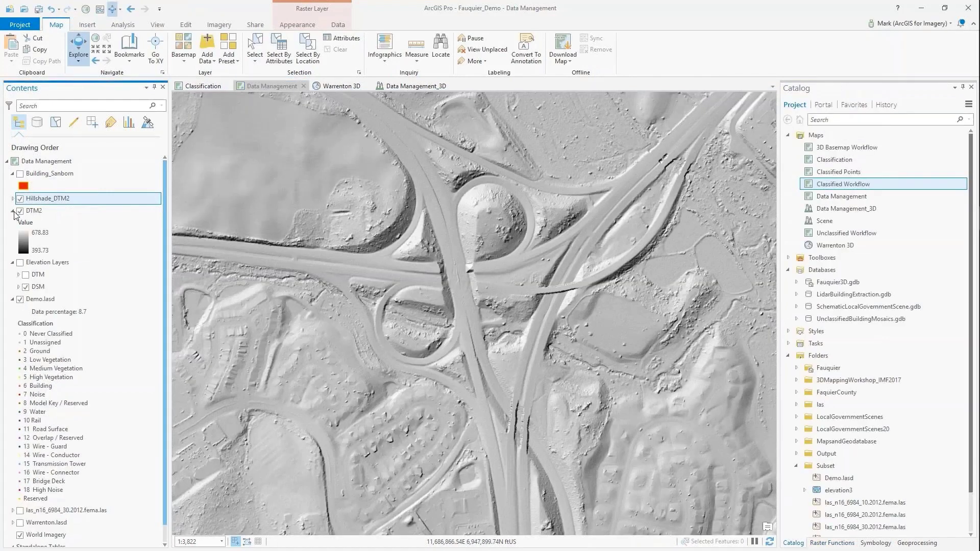
{"action": "left_click", "coordinate": [12, 211]}
{"action": "left_click", "coordinate": [20, 199]}
{"action": "left_click", "coordinate": [20, 211]}
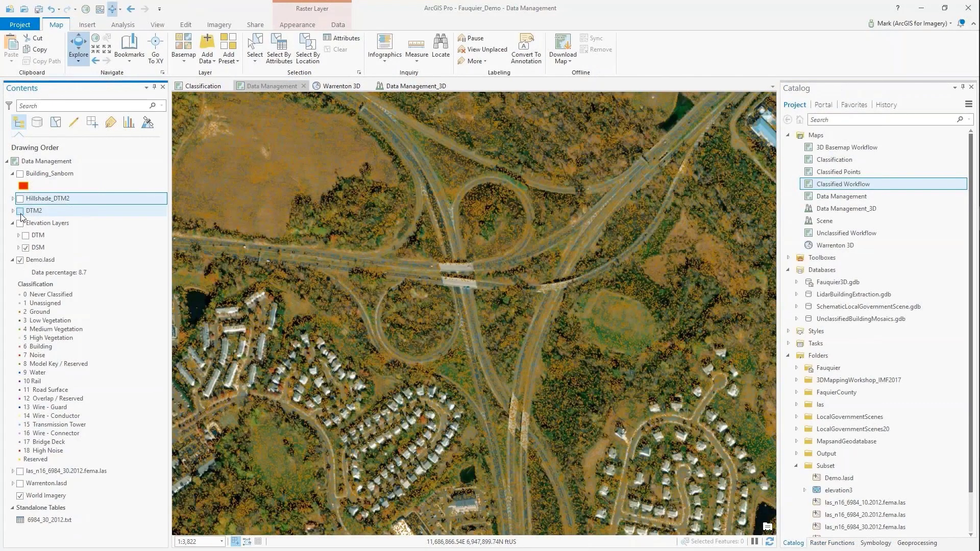
{"action": "left_click", "coordinate": [21, 223]}
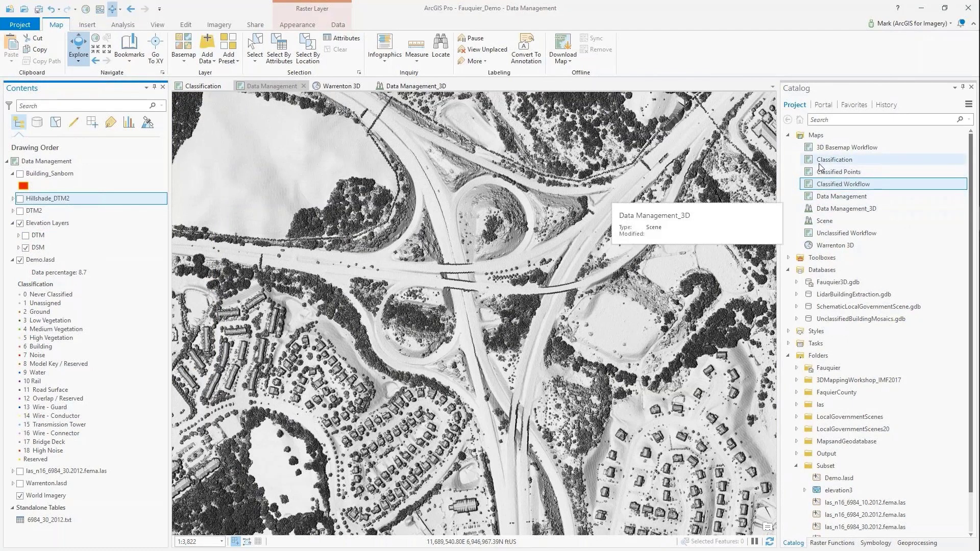
Step: Open the Classified Workflow and Unclassified Workflow maps from the Catalog
{"action": "double_click", "coordinate": [822, 184]}
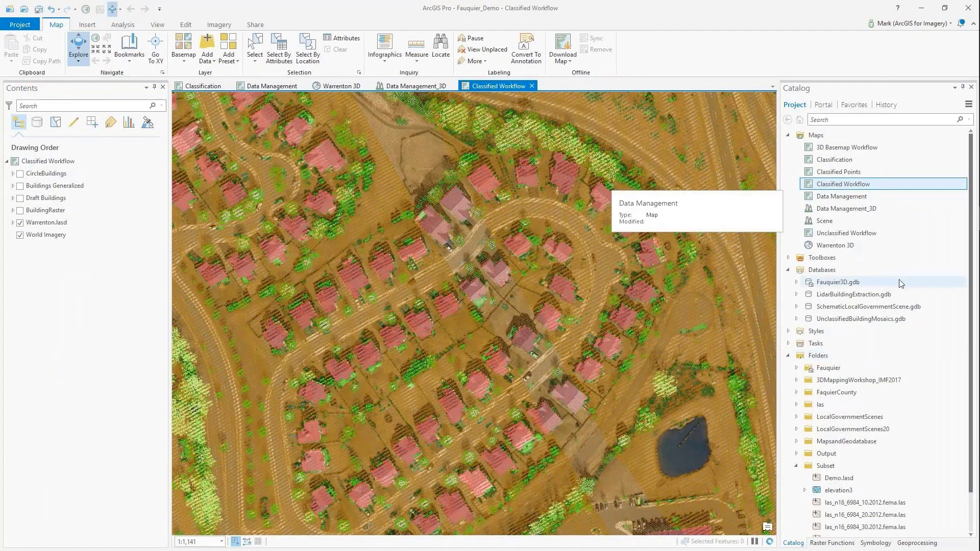
{"action": "double_click", "coordinate": [828, 235]}
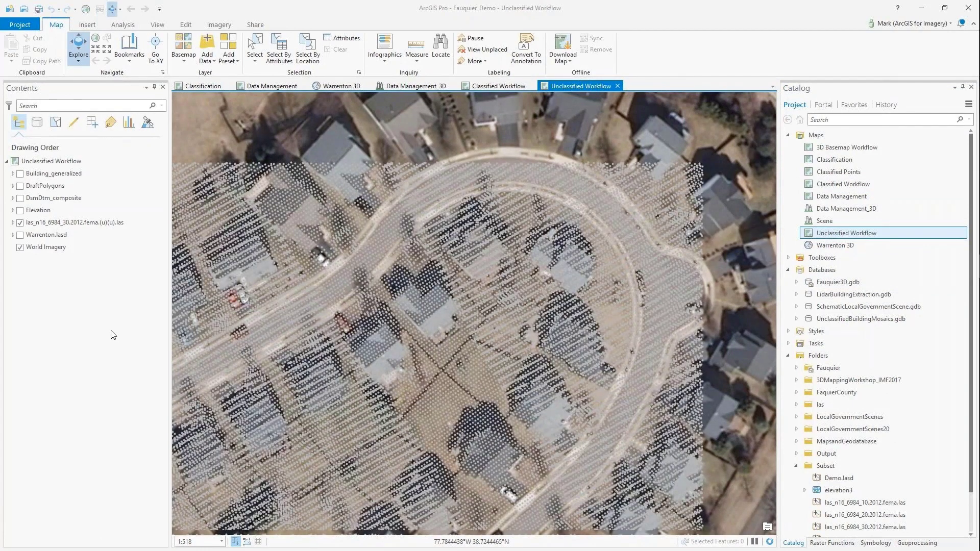
Step: In Chrome, search Map Aspen for Buildings, open the Structures dataset and view its download formats
{"action": "key", "text": "alt+Tab"}
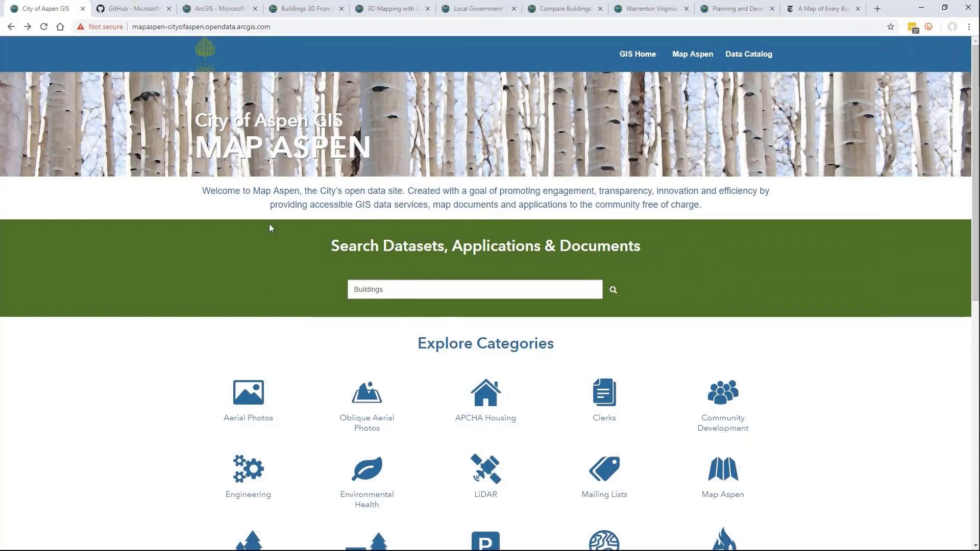
{"action": "left_click", "coordinate": [403, 289]}
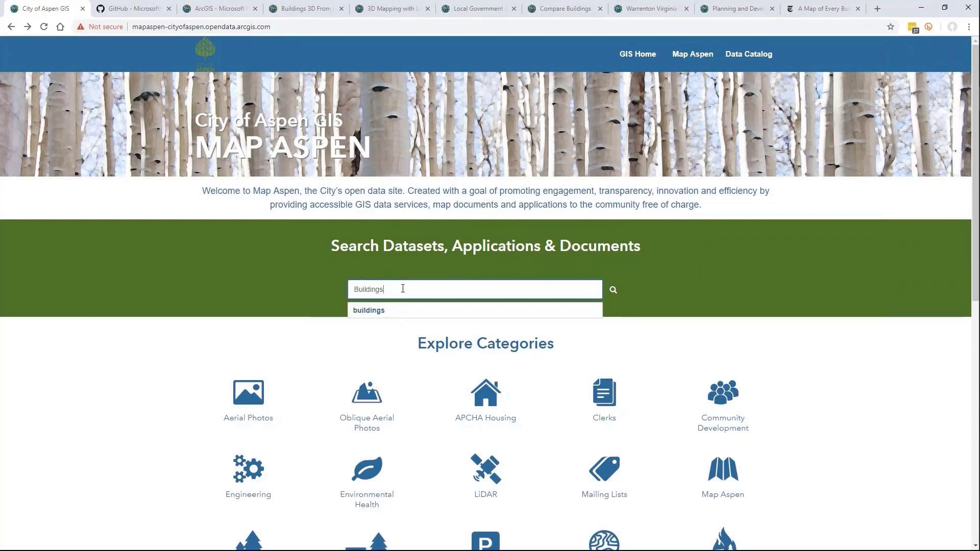
{"action": "key", "text": "Return"}
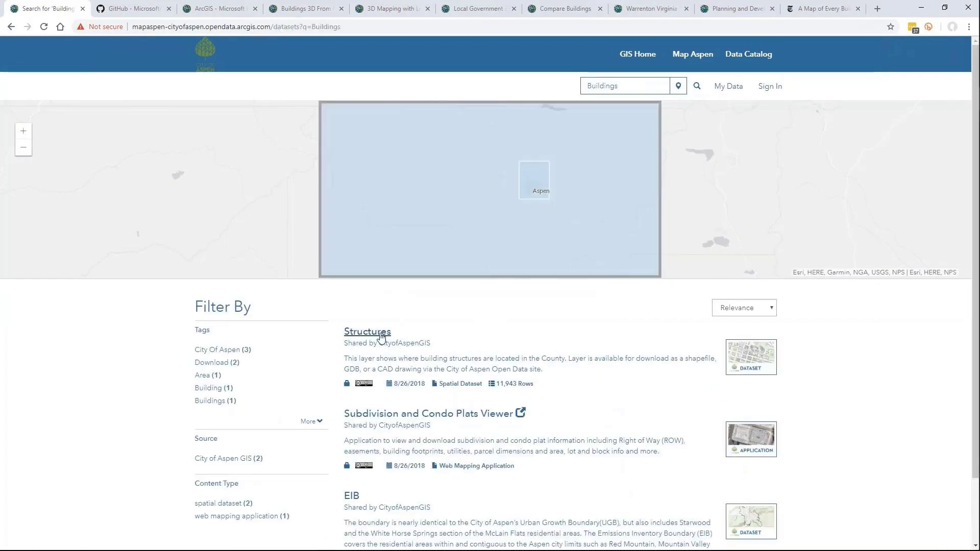
{"action": "left_click", "coordinate": [379, 337]}
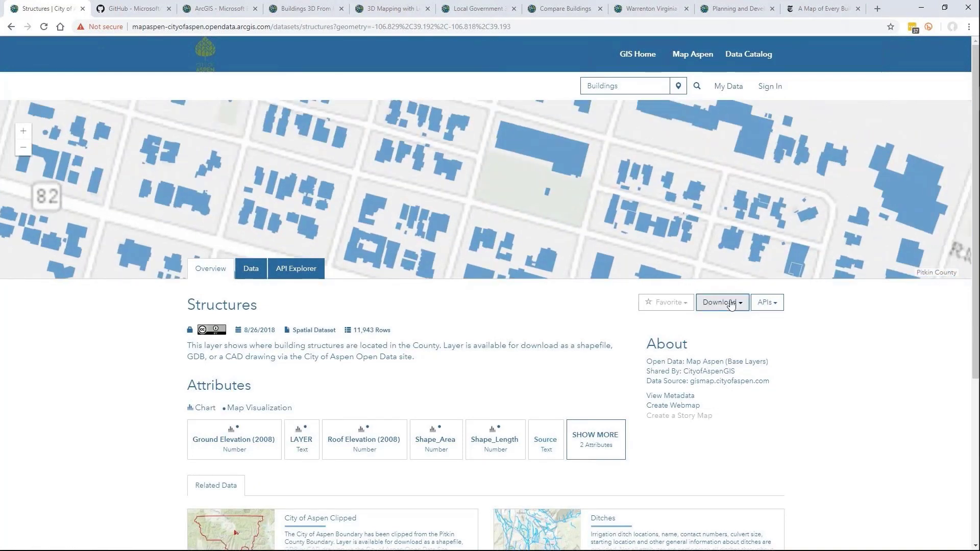
{"action": "left_click", "coordinate": [731, 302]}
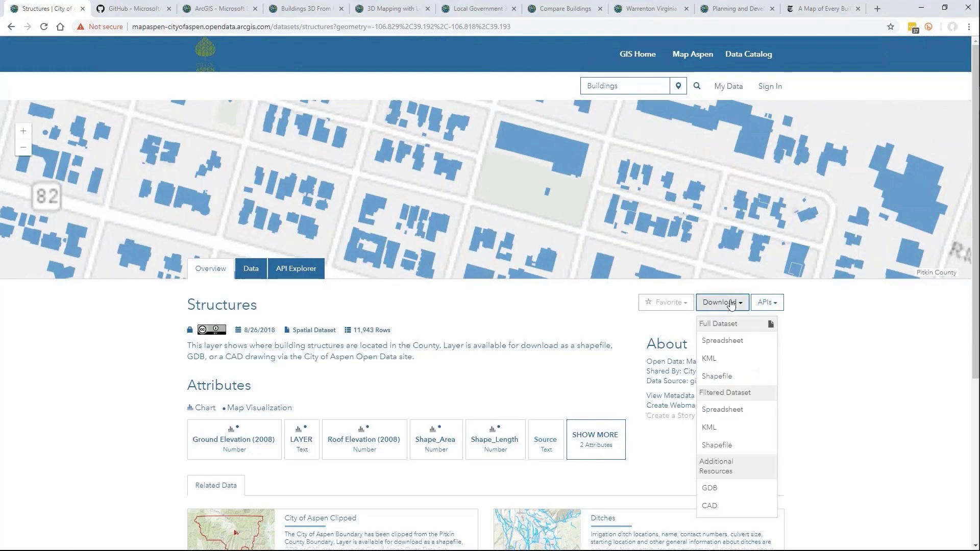
{"action": "left_click", "coordinate": [731, 303]}
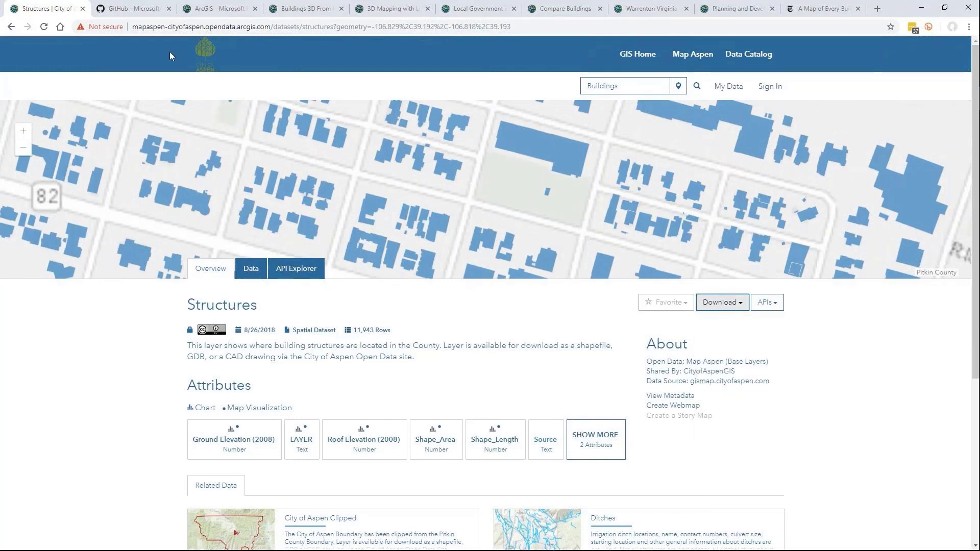
Step: Scroll the USBuildingFootprints README from its introduction past the per-state building table to Legal Notices
{"action": "left_click", "coordinate": [133, 8]}
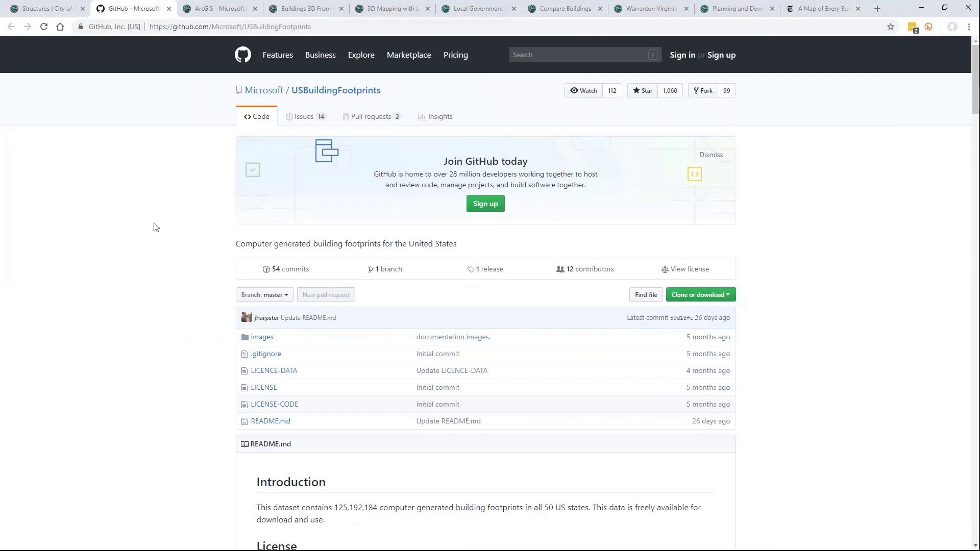
{"action": "scroll", "coordinate": [156, 227], "scroll_direction": "down", "scroll_amount": 3}
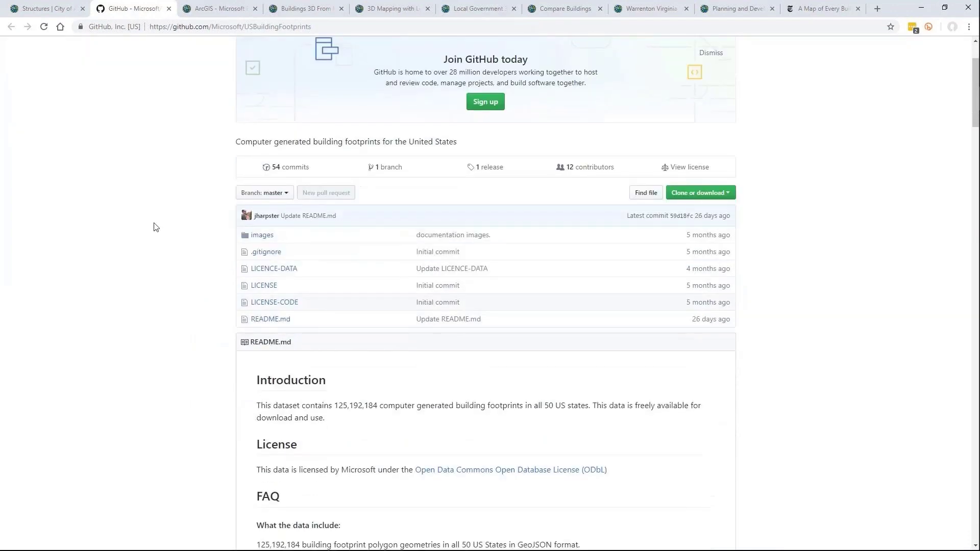
{"action": "scroll", "coordinate": [156, 227], "scroll_direction": "down", "scroll_amount": 4}
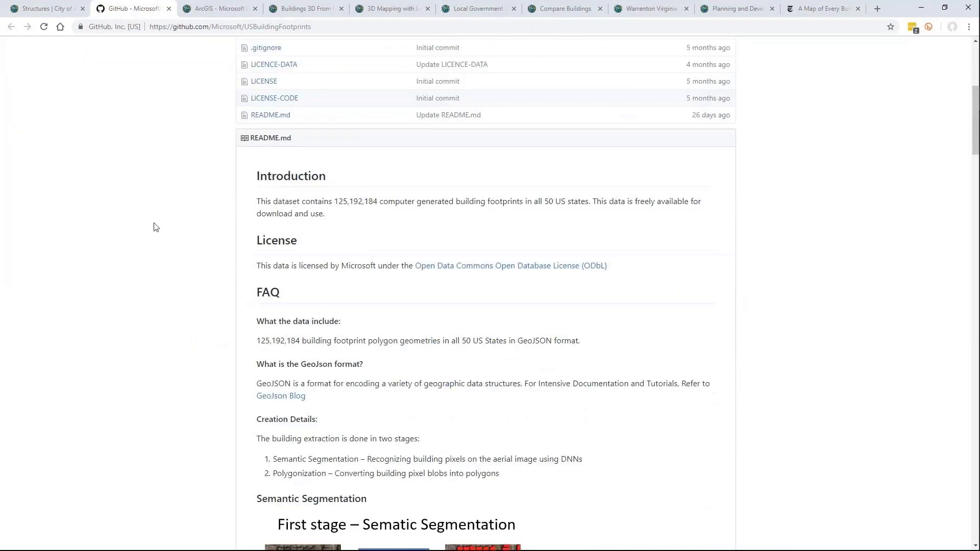
{"action": "scroll", "coordinate": [156, 227], "scroll_direction": "down", "scroll_amount": 5}
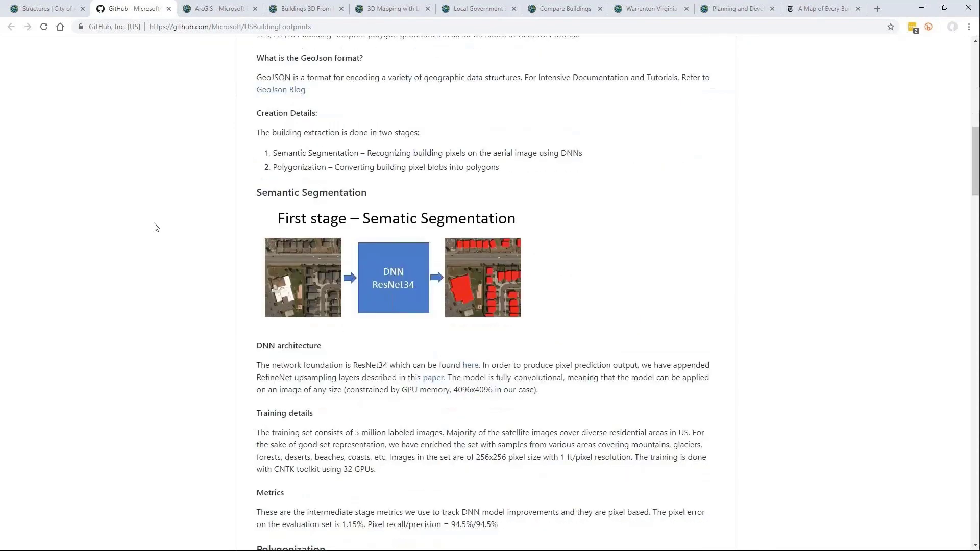
{"action": "scroll", "coordinate": [156, 227], "scroll_direction": "down", "scroll_amount": 2}
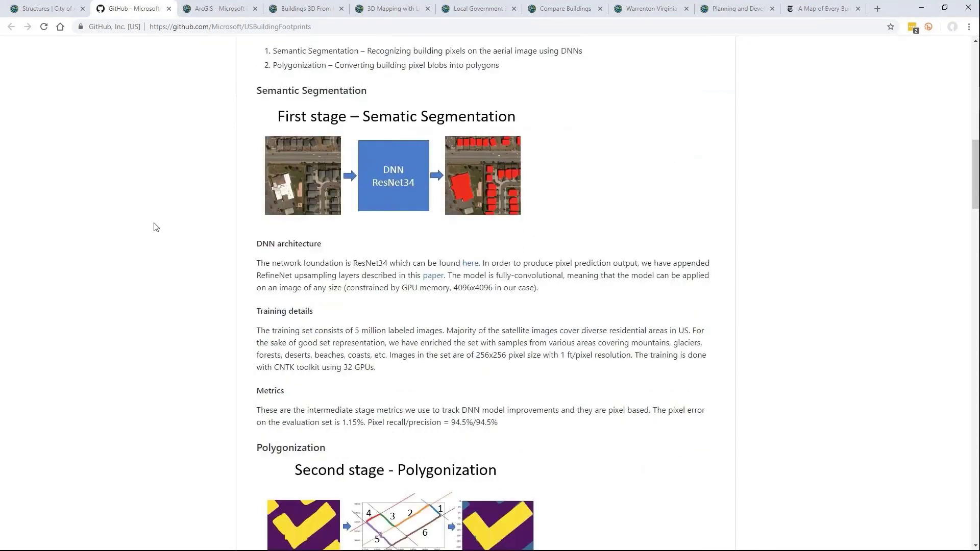
{"action": "scroll", "coordinate": [156, 227], "scroll_direction": "down", "scroll_amount": 5}
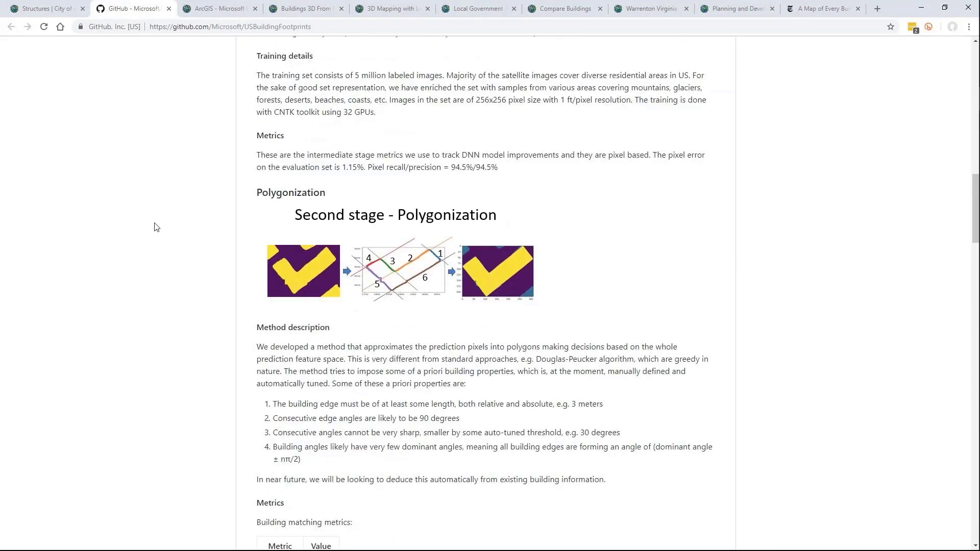
{"action": "scroll", "coordinate": [156, 227], "scroll_direction": "down", "scroll_amount": 10}
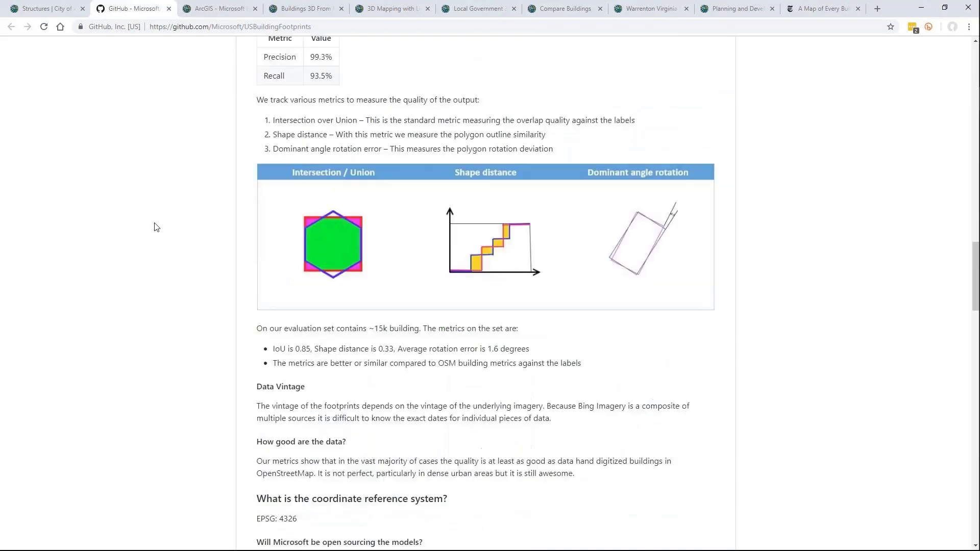
{"action": "scroll", "coordinate": [156, 227], "scroll_direction": "down", "scroll_amount": 15}
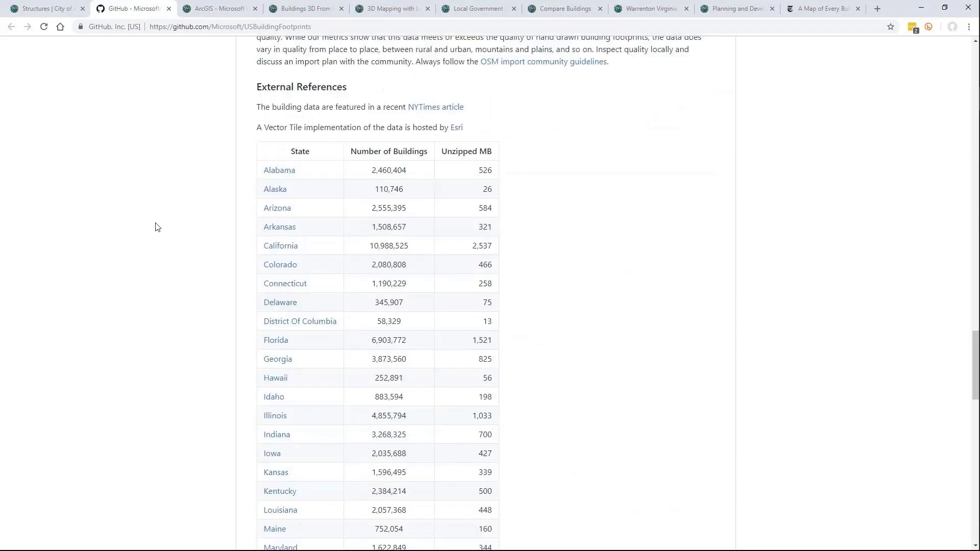
{"action": "scroll", "coordinate": [156, 227], "scroll_direction": "down", "scroll_amount": 15}
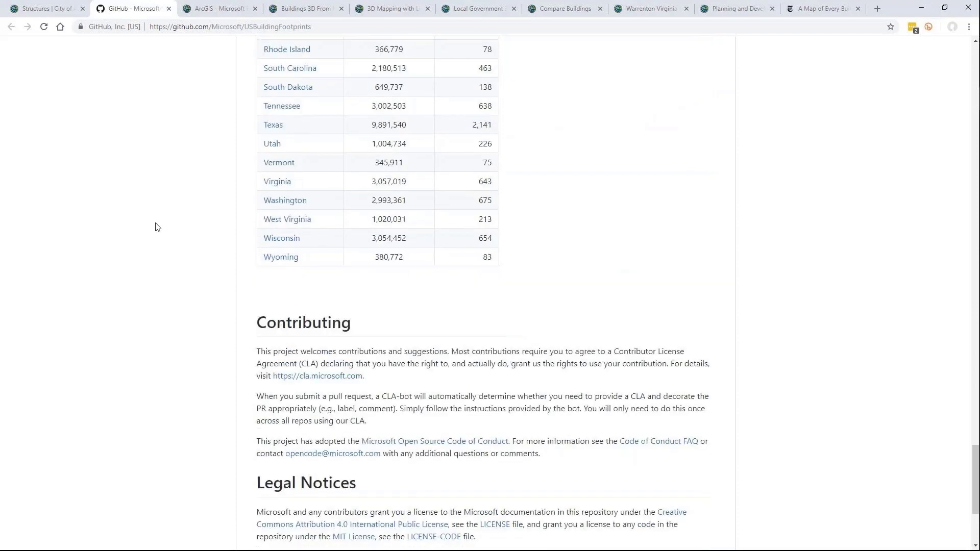
{"action": "scroll", "coordinate": [156, 227], "scroll_direction": "down", "scroll_amount": 2}
Step: Zoom the Microsoft Building Footprints - Tiles map out from street level to all of Southern California
{"action": "left_click", "coordinate": [204, 12]}
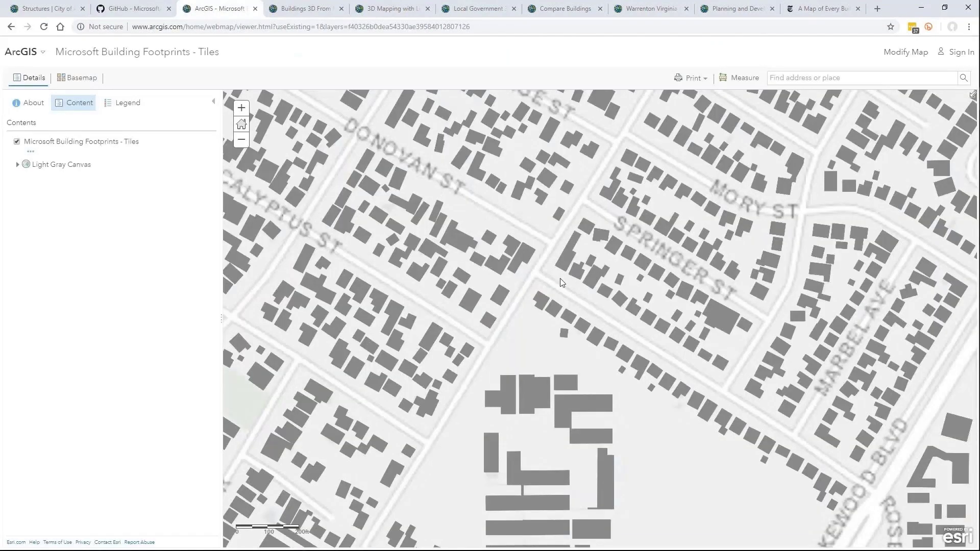
{"action": "scroll", "coordinate": [561, 281], "scroll_direction": "down", "scroll_amount": 1}
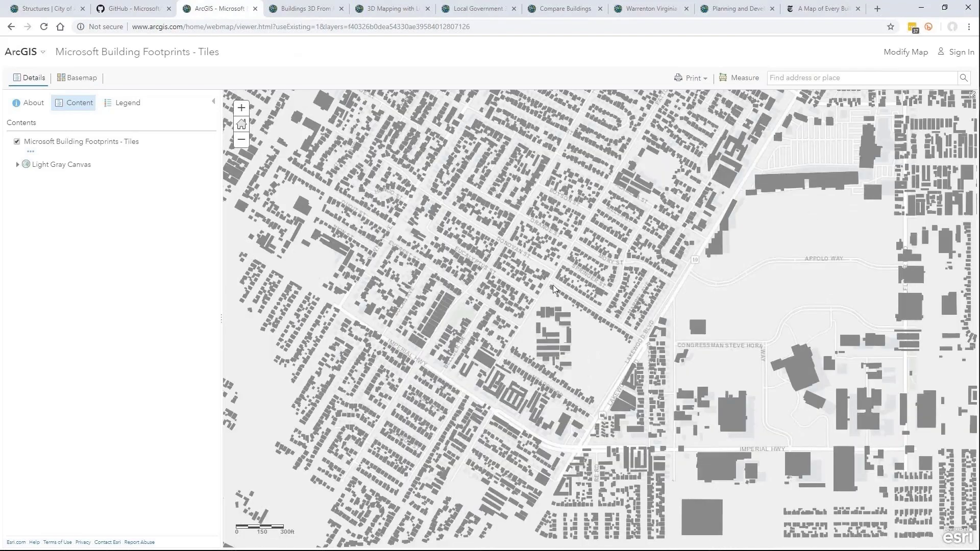
{"action": "scroll", "coordinate": [553, 285], "scroll_direction": "down", "scroll_amount": 3}
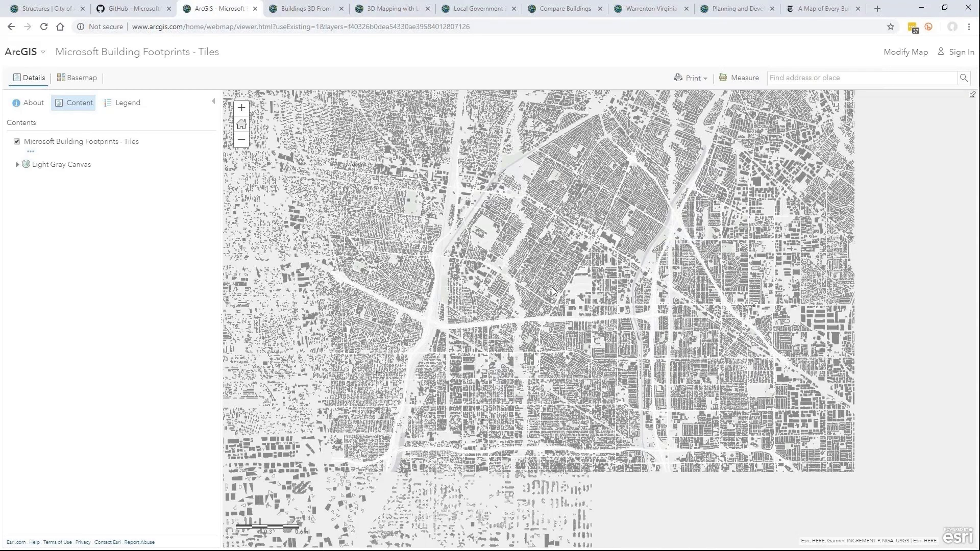
{"action": "scroll", "coordinate": [552, 287], "scroll_direction": "down", "scroll_amount": 3}
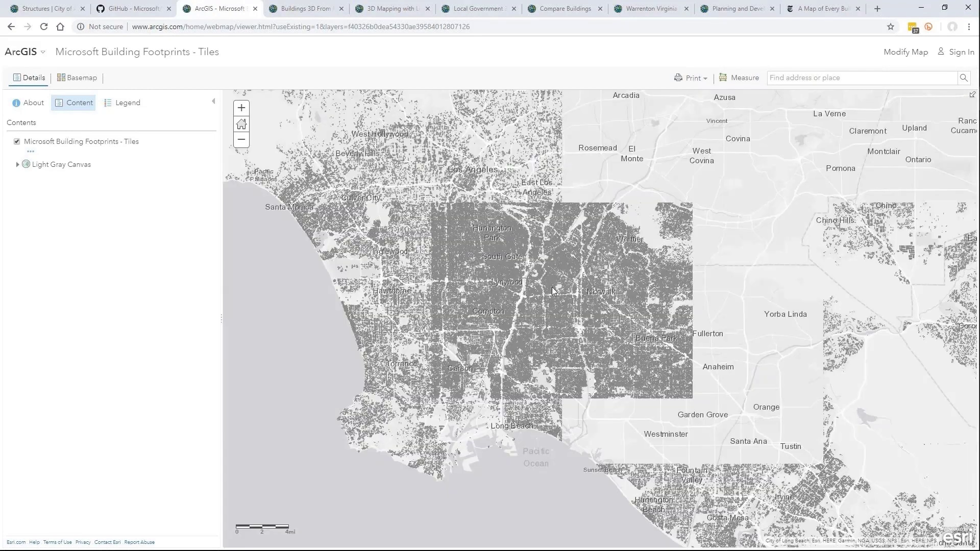
{"action": "scroll", "coordinate": [553, 287], "scroll_direction": "down", "scroll_amount": 3}
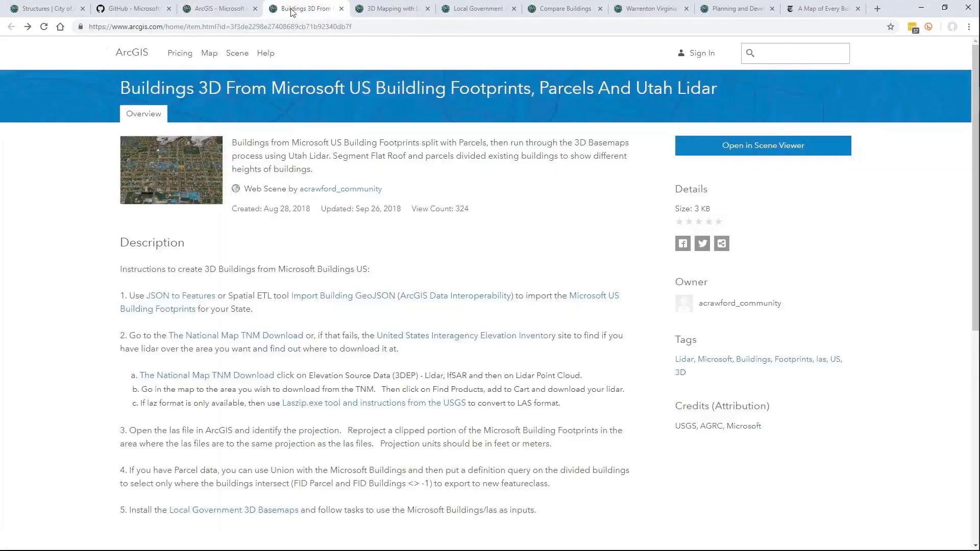
Step: Read the Buildings 3D item description, then move on to the 3D Mapping with Lidar Point Clouds page
{"action": "left_click", "coordinate": [292, 10]}
{"action": "scroll", "coordinate": [316, 313], "scroll_direction": "up", "scroll_amount": 1, "text": "ctrl"}
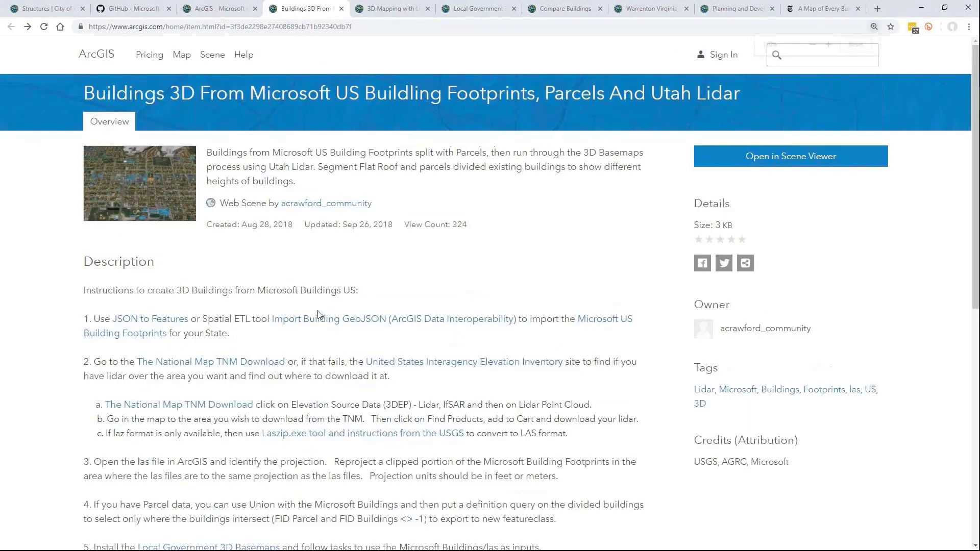
{"action": "scroll", "coordinate": [316, 306], "scroll_direction": "down", "scroll_amount": 1}
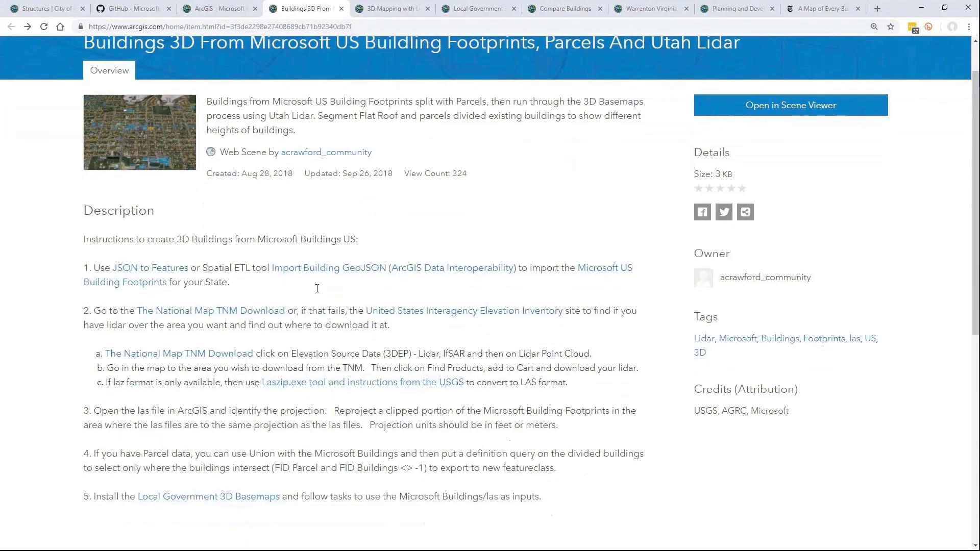
{"action": "scroll", "coordinate": [317, 289], "scroll_direction": "up", "scroll_amount": 1}
{"action": "scroll", "coordinate": [316, 291], "scroll_direction": "down", "scroll_amount": 2}
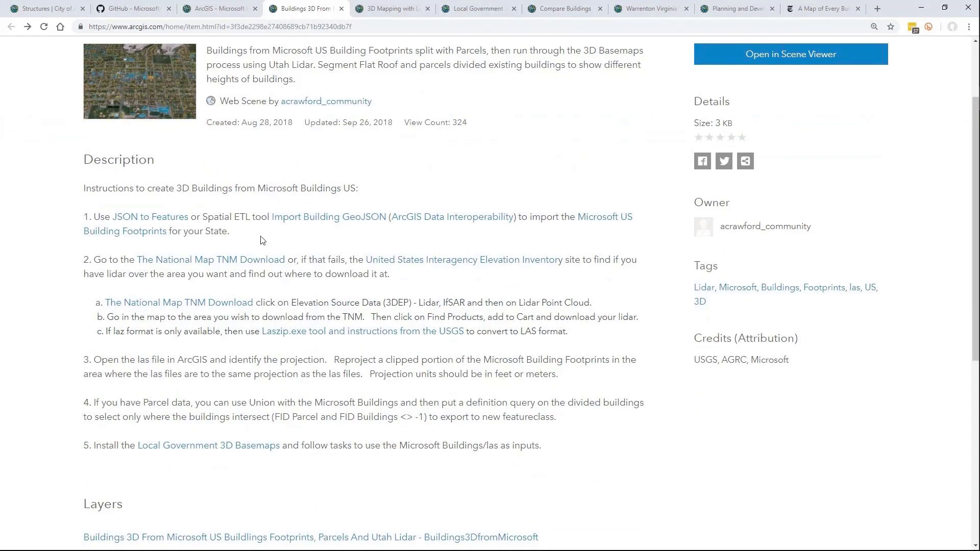
{"action": "scroll", "coordinate": [266, 245], "scroll_direction": "down", "scroll_amount": 1}
{"action": "scroll", "coordinate": [281, 235], "scroll_direction": "down", "scroll_amount": 1}
{"action": "scroll", "coordinate": [281, 234], "scroll_direction": "down", "scroll_amount": 1}
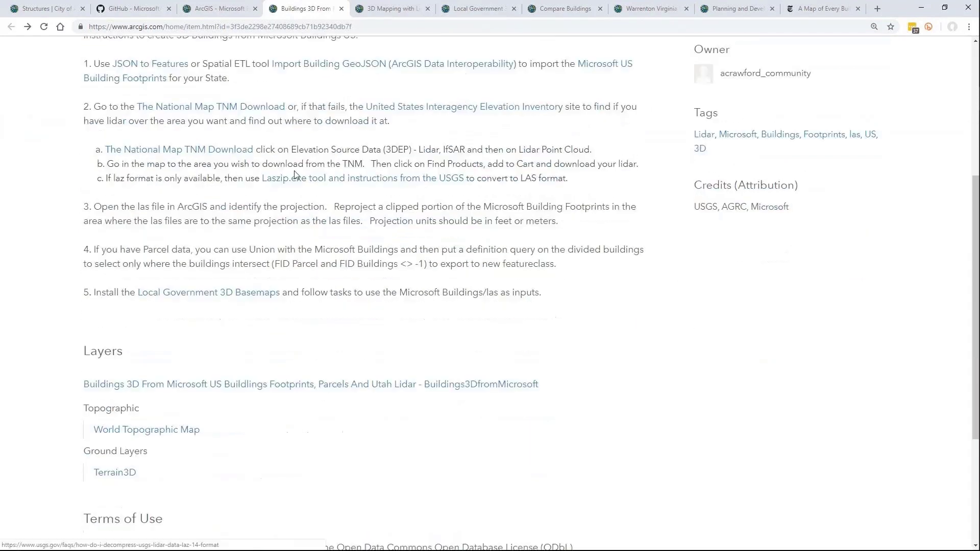
{"action": "left_click", "coordinate": [377, 11]}
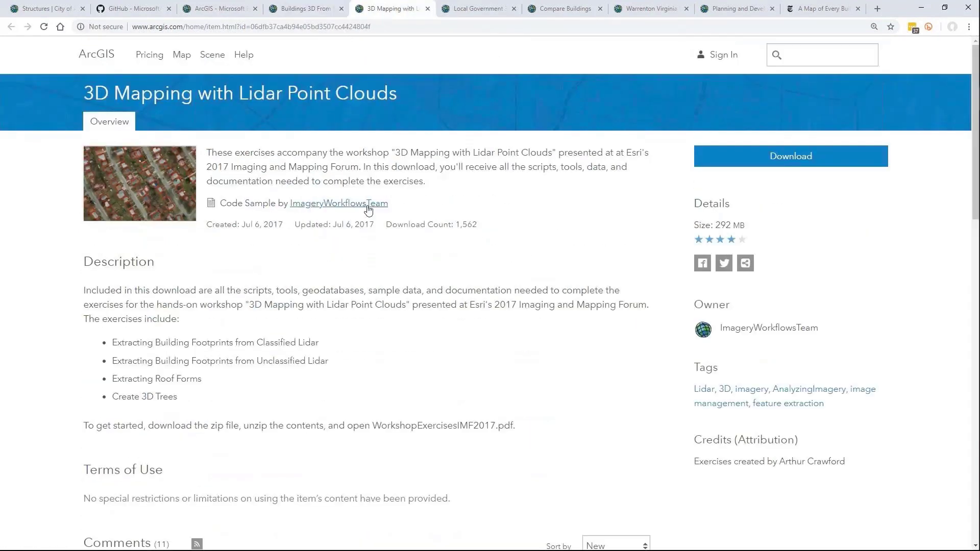
Step: Skim the 3D Mapping with Lidar Point Clouds page, highlighting its title and scrolling its exercise list
{"action": "left_click_drag", "start_coordinate": [86, 90], "coordinate": [411, 102]}
{"action": "left_click", "coordinate": [412, 143]}
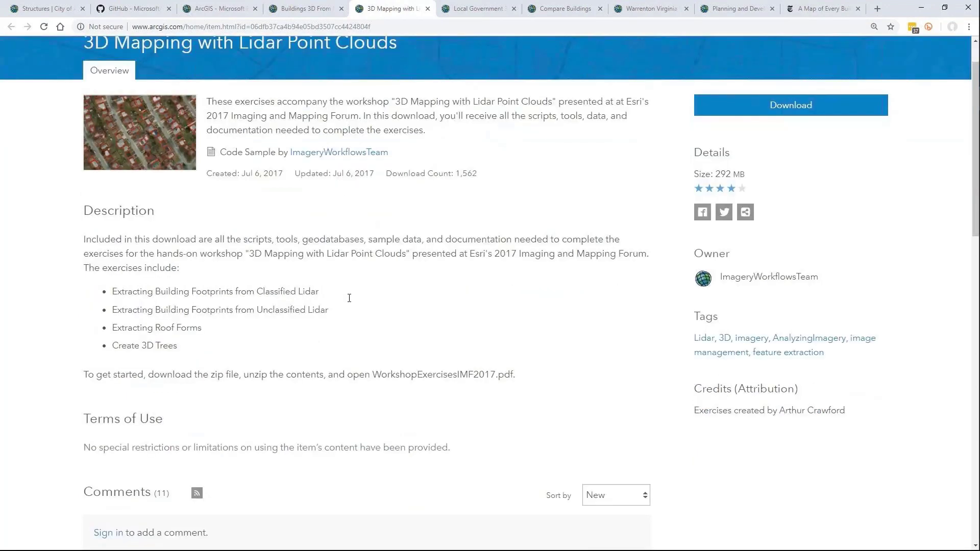
{"action": "scroll", "coordinate": [349, 299], "scroll_direction": "down", "scroll_amount": 3}
{"action": "scroll", "coordinate": [349, 306], "scroll_direction": "up", "scroll_amount": 3}
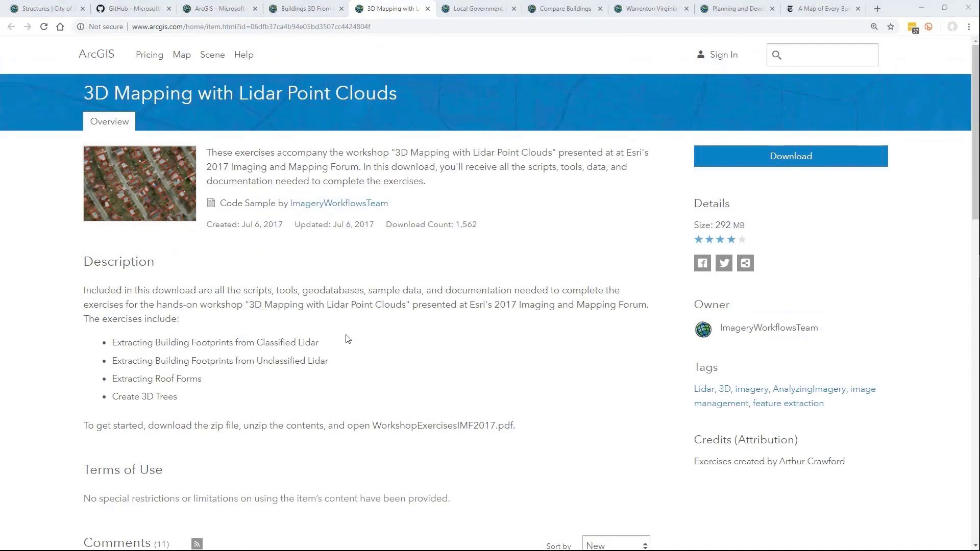
Step: On the Classified Workflow map, collapse Catalog's Maps, Databases and Folders and list the Extracting_Building_Footprints_Classified tools
{"action": "key", "text": "alt+Tab"}
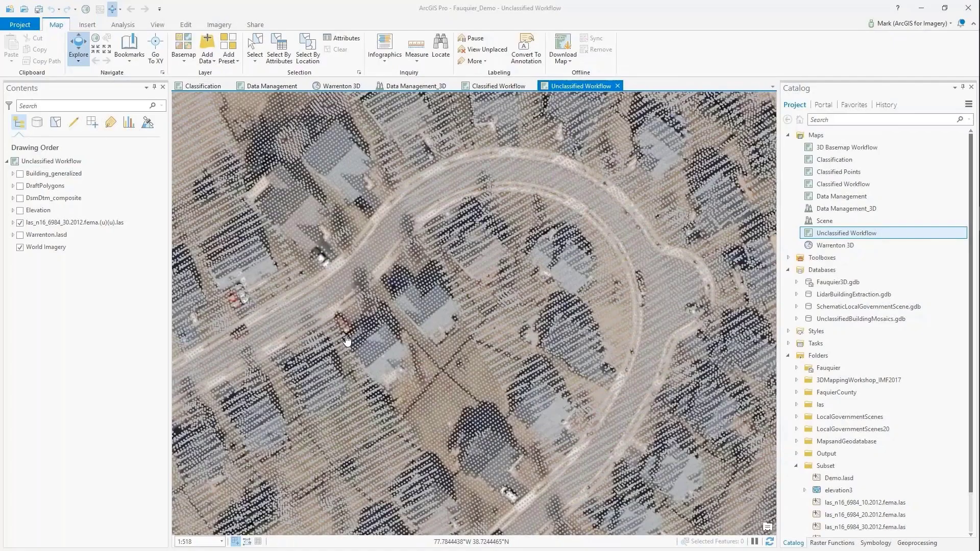
{"action": "left_click", "coordinate": [503, 87]}
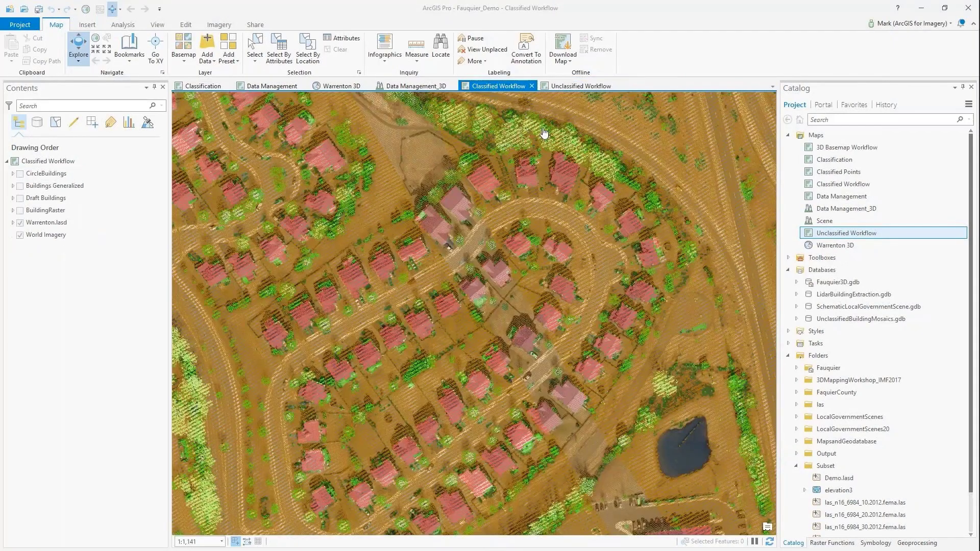
{"action": "left_click", "coordinate": [788, 135]}
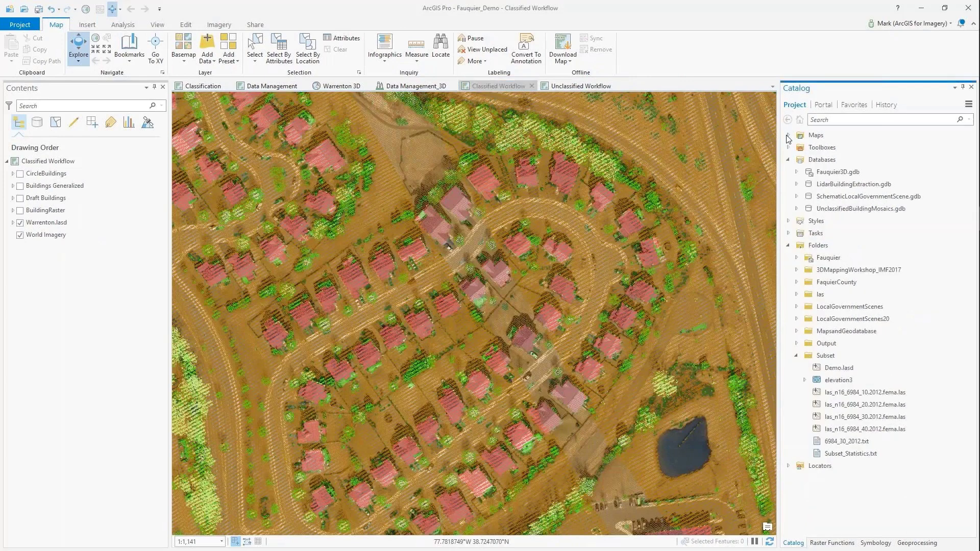
{"action": "left_click", "coordinate": [788, 160]}
{"action": "left_click", "coordinate": [788, 196]}
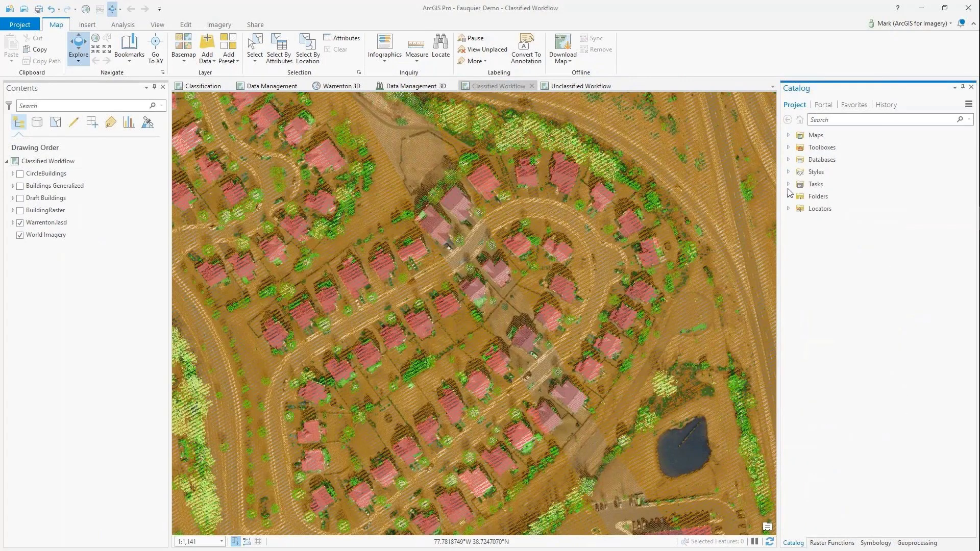
{"action": "left_click", "coordinate": [788, 147]}
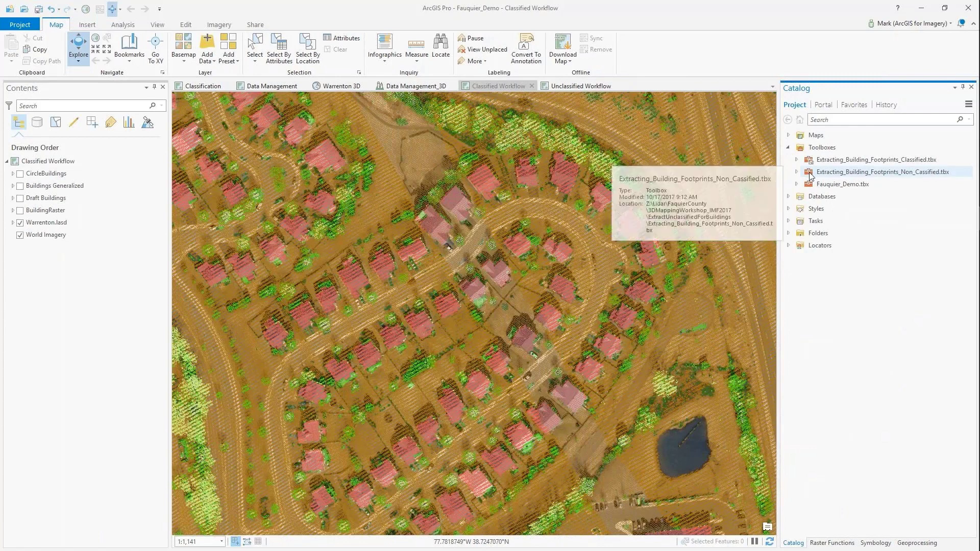
{"action": "left_click", "coordinate": [797, 160]}
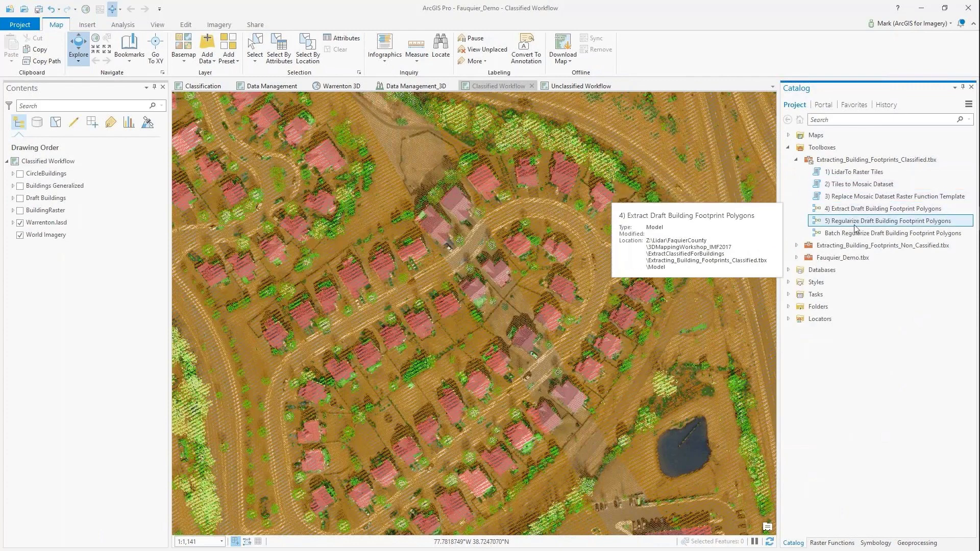
Step: Hide Warrenton.lasd and compare the BuildingRaster layer with the Draft Buildings polygons
{"action": "left_click", "coordinate": [20, 223]}
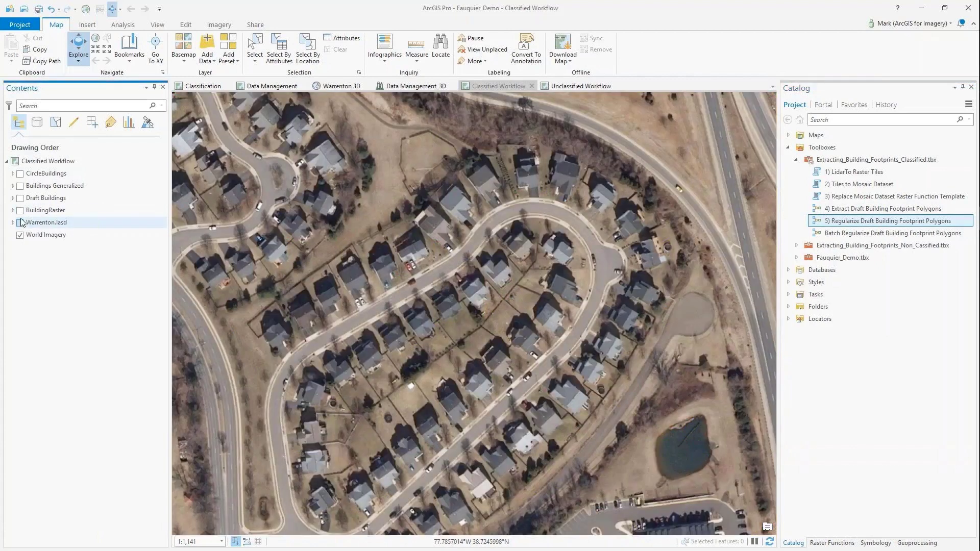
{"action": "left_click", "coordinate": [21, 211]}
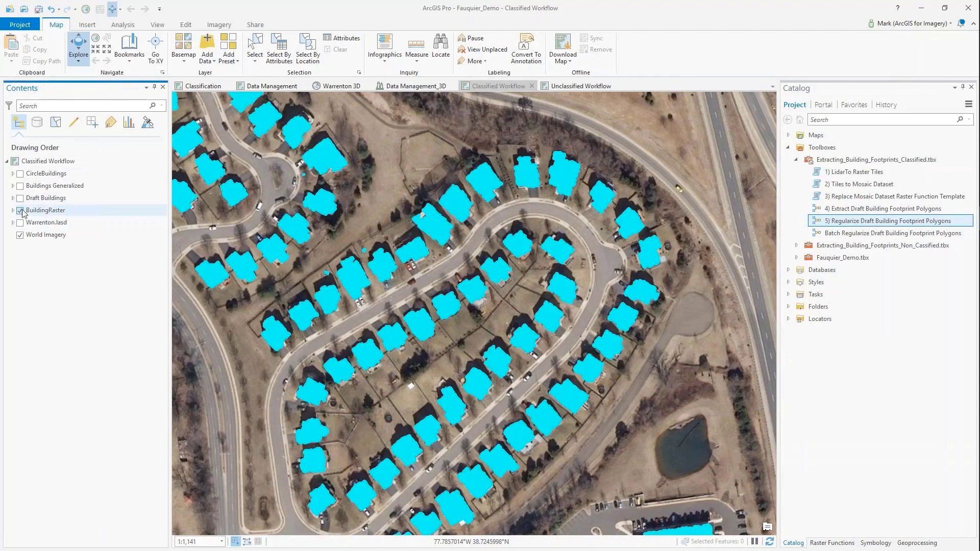
{"action": "left_click", "coordinate": [21, 211]}
{"action": "left_click", "coordinate": [21, 198]}
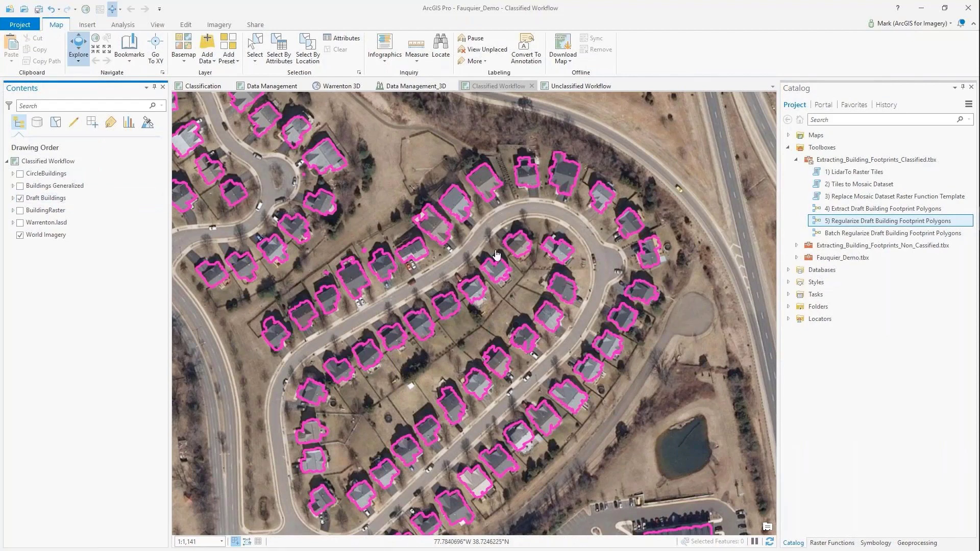
{"action": "scroll", "coordinate": [528, 245], "scroll_direction": "up", "scroll_amount": 1}
{"action": "scroll", "coordinate": [529, 246], "scroll_direction": "up", "scroll_amount": 3}
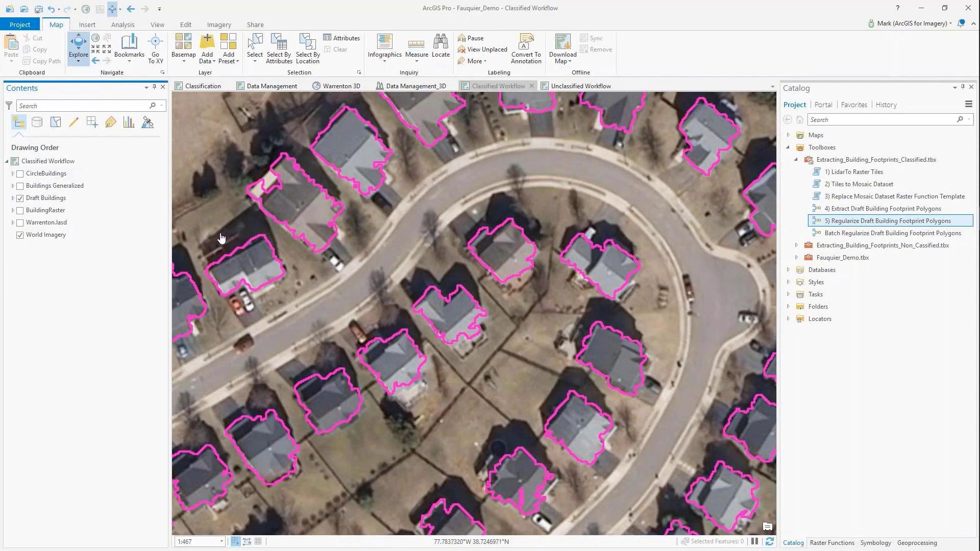
Step: Check the building raster inside the draft outlines, hide both, and select Buildings Generalized
{"action": "left_click", "coordinate": [21, 210]}
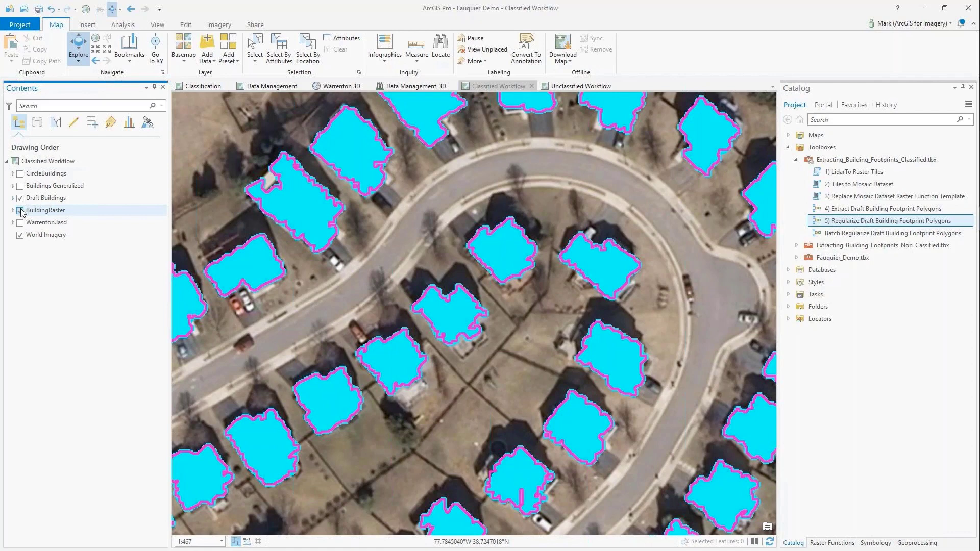
{"action": "left_click", "coordinate": [21, 211]}
{"action": "left_click", "coordinate": [20, 198]}
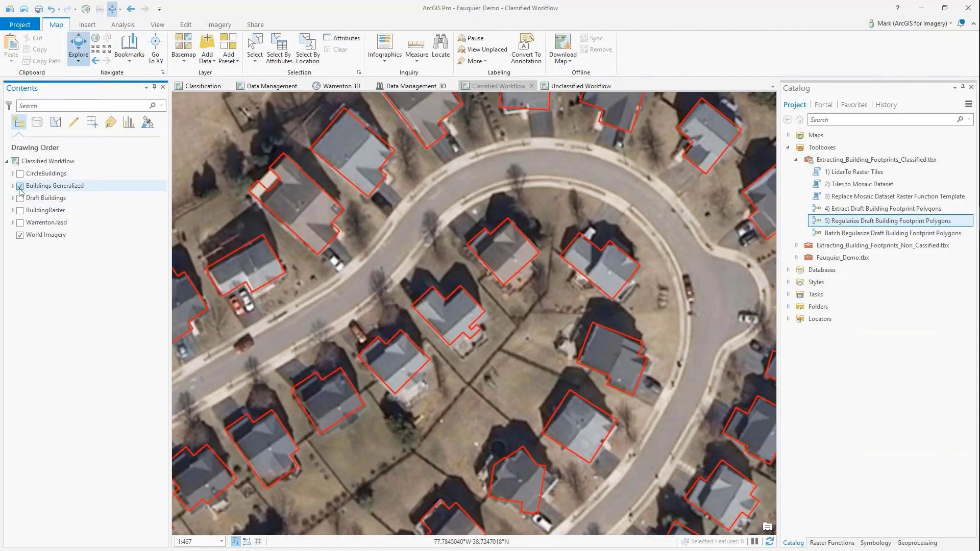
{"action": "left_click", "coordinate": [39, 187]}
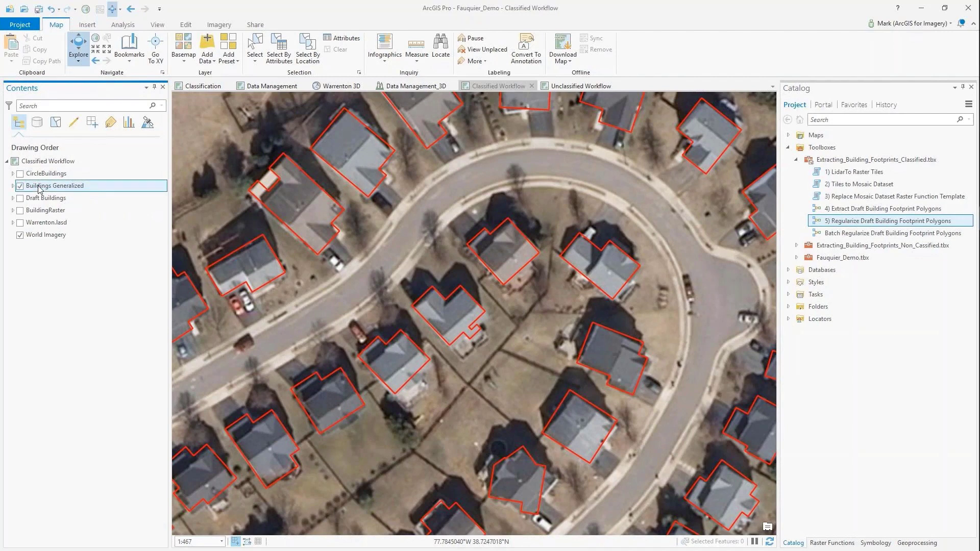
{"action": "left_click", "coordinate": [567, 87]}
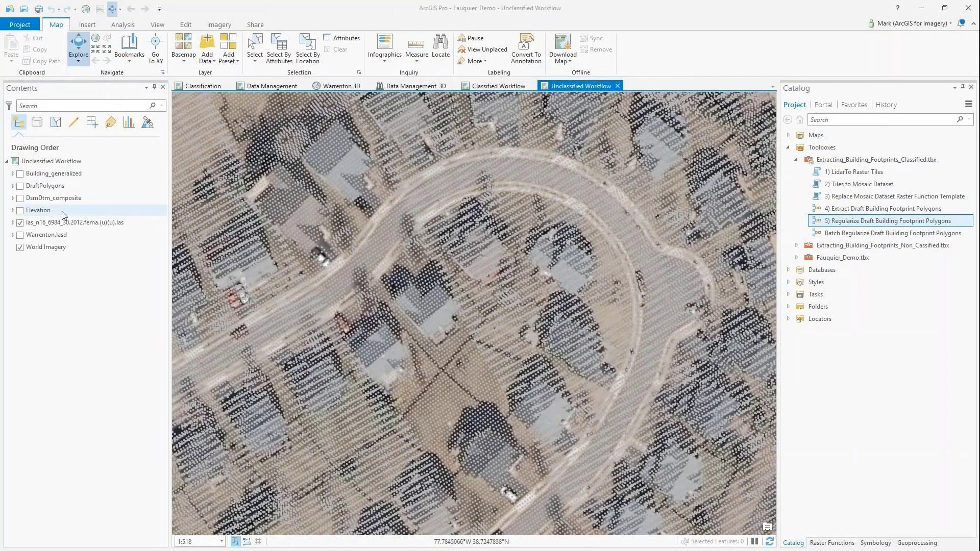
Step: Hide the las_n16_6984 point cloud and World Imagery, showing the Elevation and DsmDtm_composite rasters
{"action": "left_click", "coordinate": [20, 221]}
{"action": "left_click", "coordinate": [20, 220]}
{"action": "left_click", "coordinate": [21, 210]}
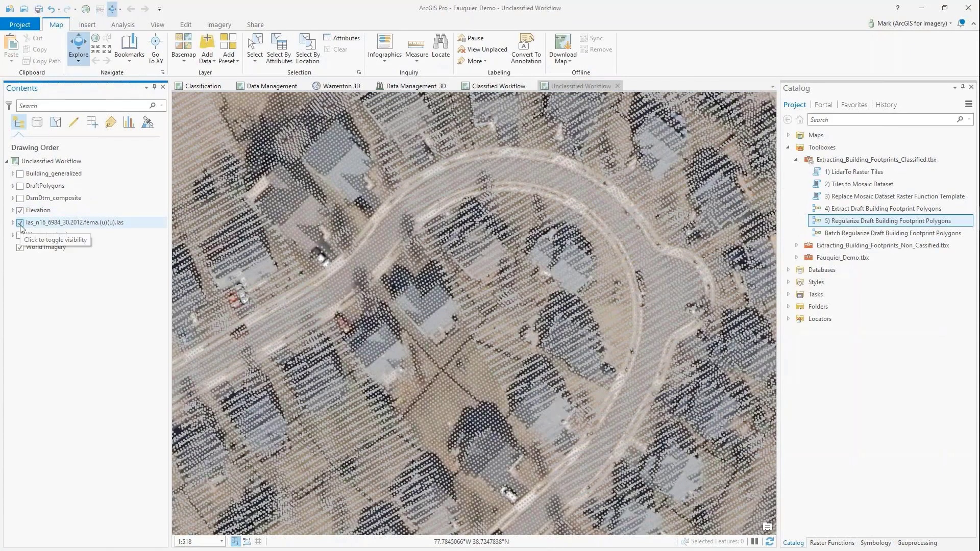
{"action": "left_click", "coordinate": [20, 222]}
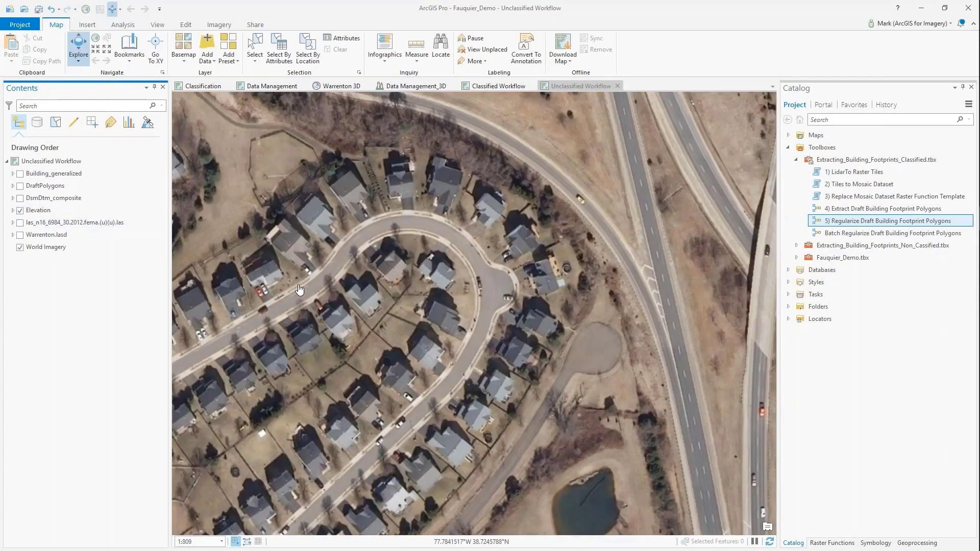
{"action": "scroll", "coordinate": [300, 290], "scroll_direction": "down", "scroll_amount": 2}
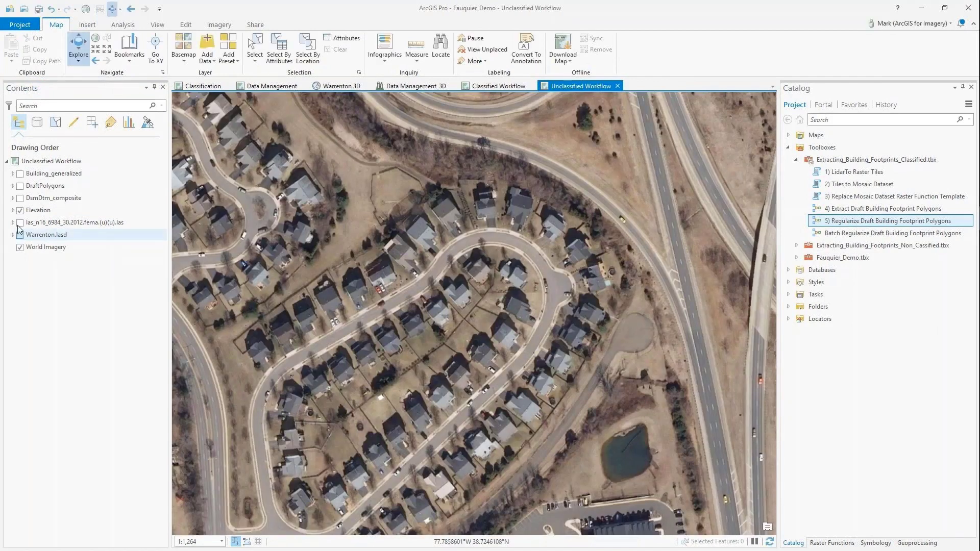
{"action": "left_click", "coordinate": [20, 198]}
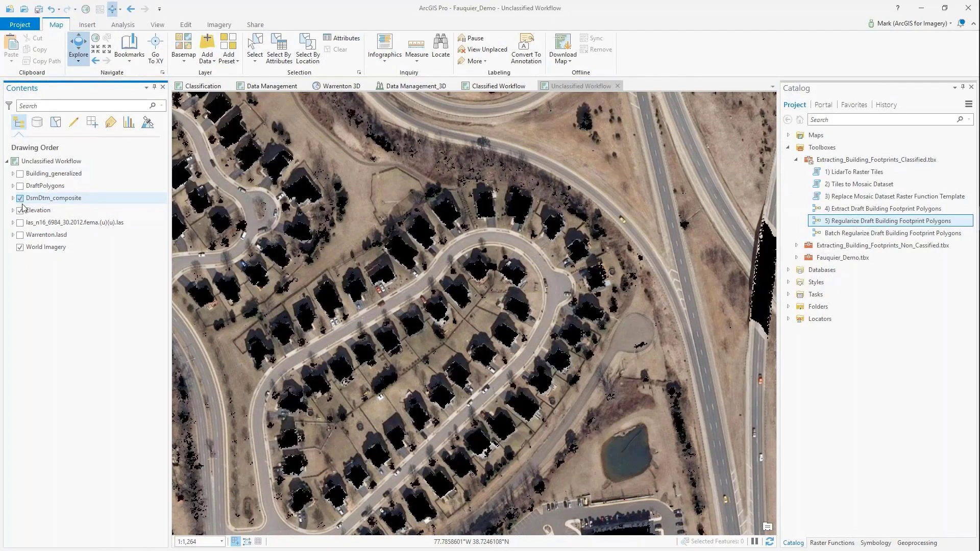
{"action": "left_click", "coordinate": [20, 247]}
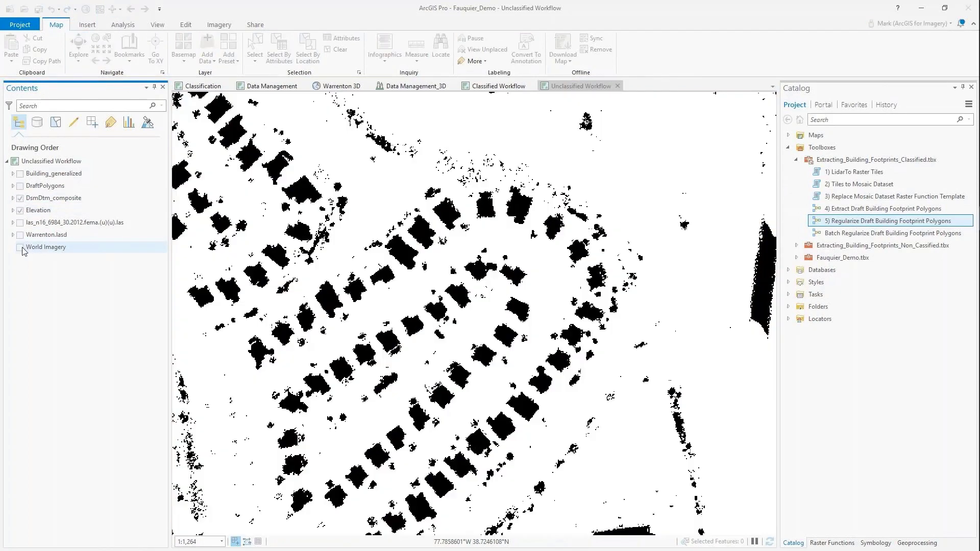
{"action": "scroll", "coordinate": [349, 265], "scroll_direction": "up", "scroll_amount": 2}
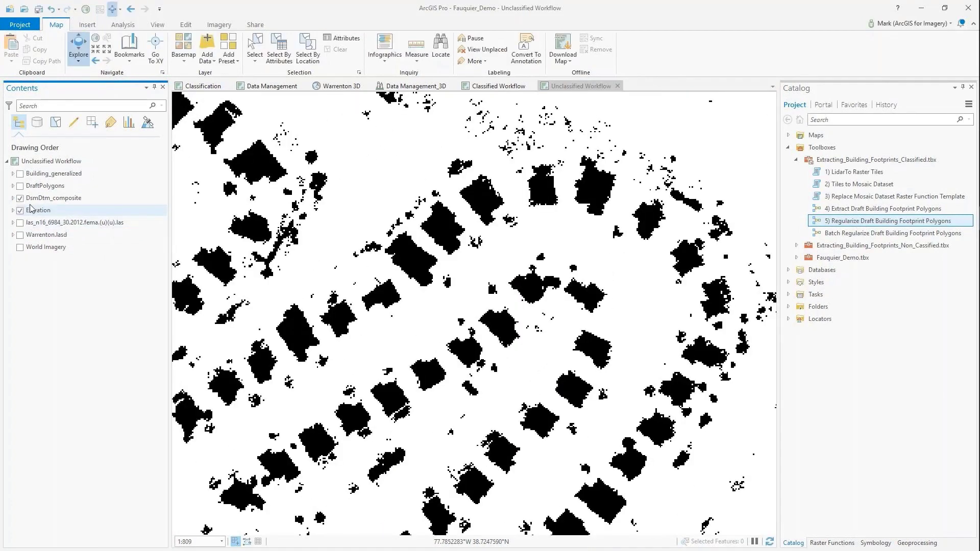
Step: Compare DraftPolygons with Building_generalized, leaving only Building_generalized outlines over World Imagery
{"action": "left_click", "coordinate": [20, 187]}
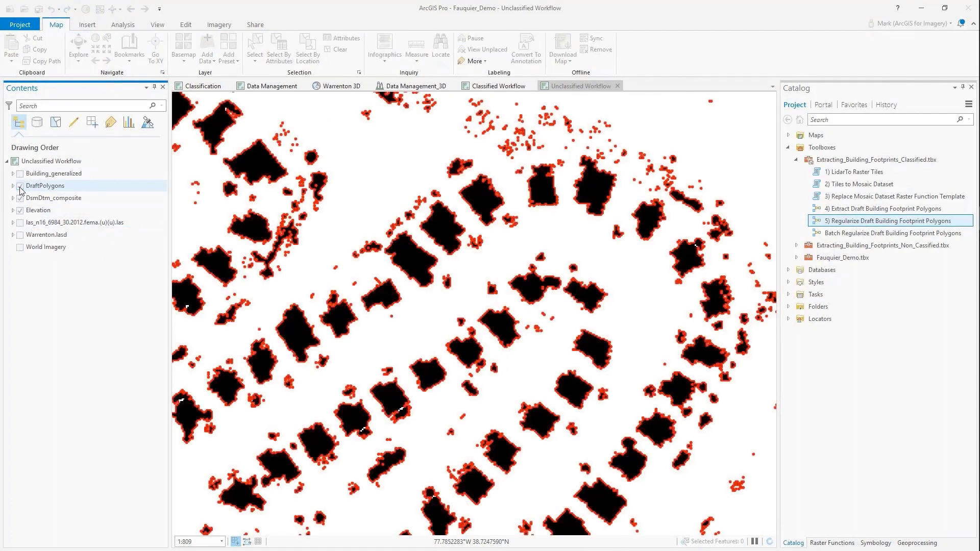
{"action": "left_click", "coordinate": [20, 174]}
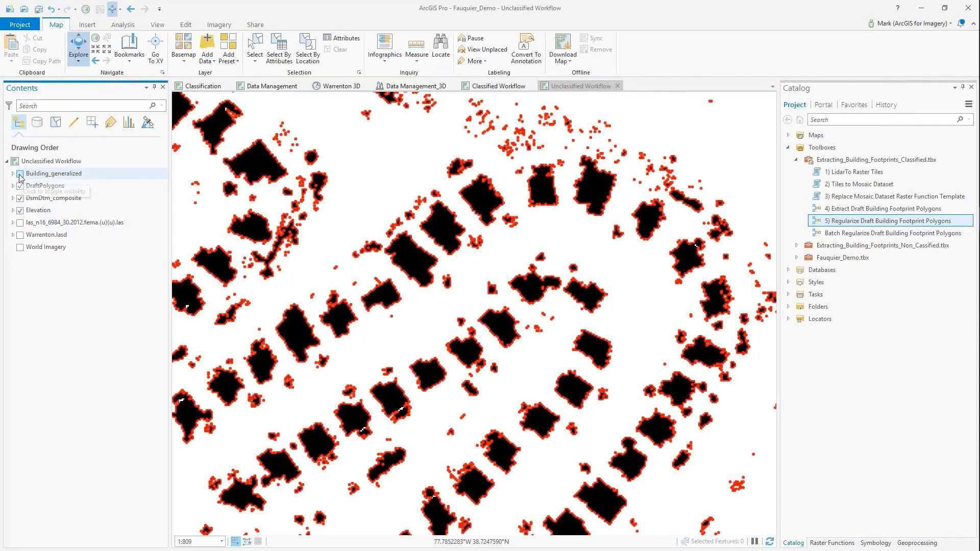
{"action": "left_click", "coordinate": [20, 186]}
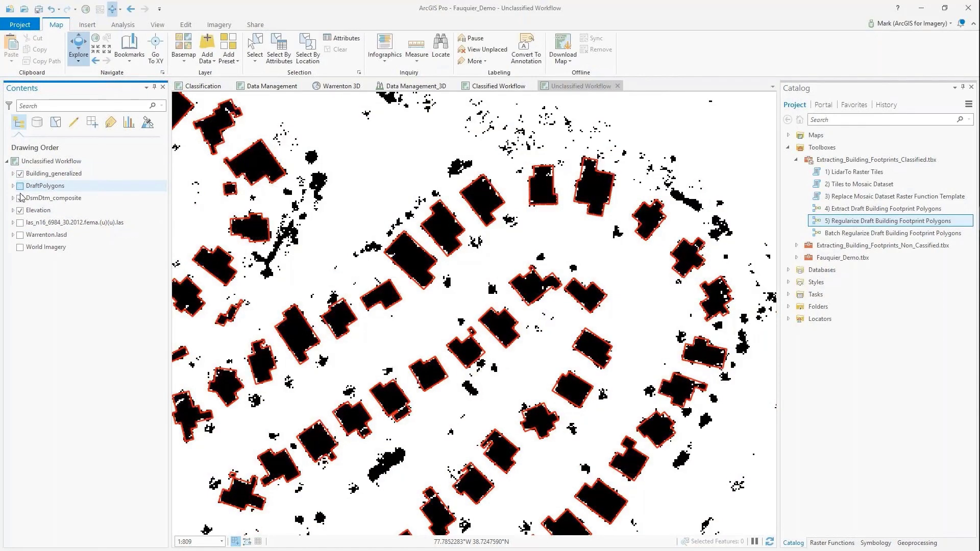
{"action": "left_click", "coordinate": [20, 209]}
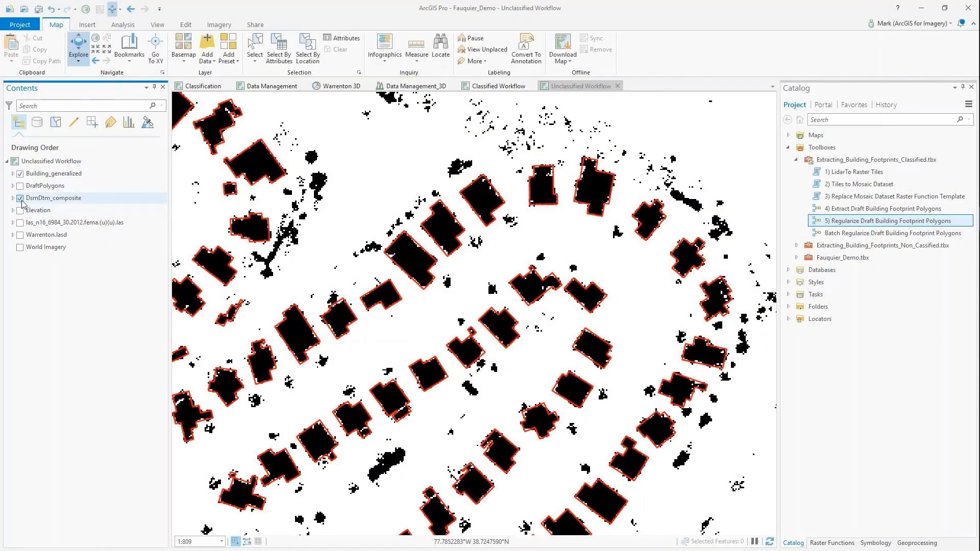
{"action": "left_click", "coordinate": [20, 198]}
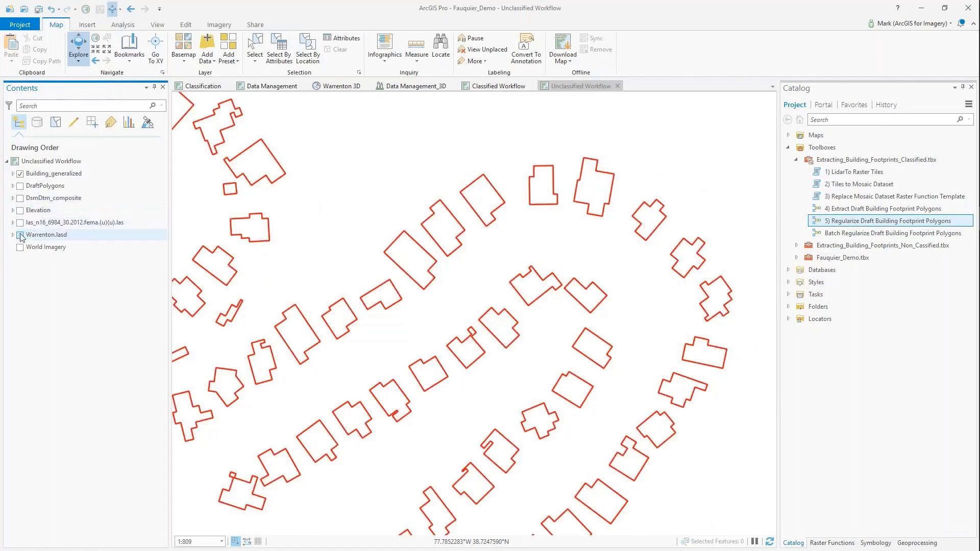
{"action": "left_click", "coordinate": [21, 235]}
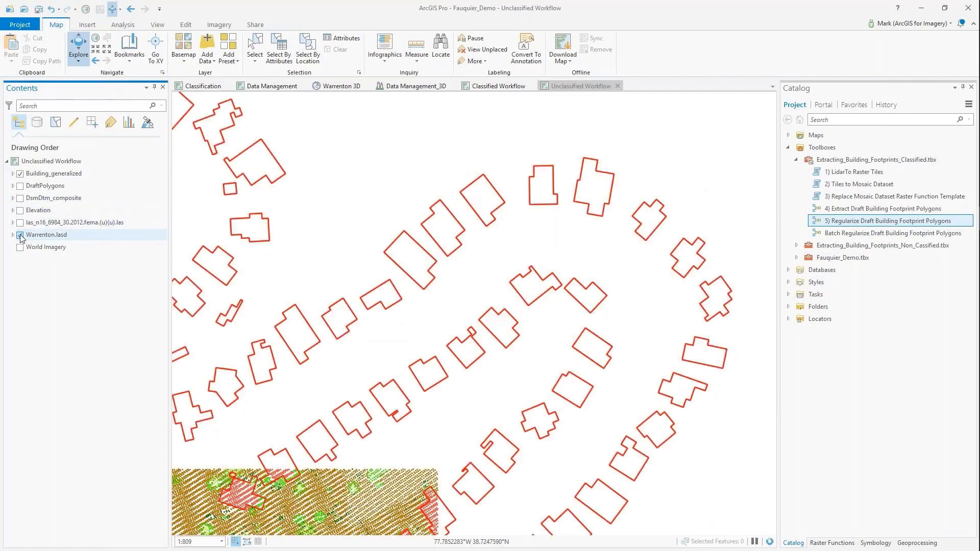
{"action": "left_click", "coordinate": [20, 235]}
{"action": "left_click", "coordinate": [20, 247]}
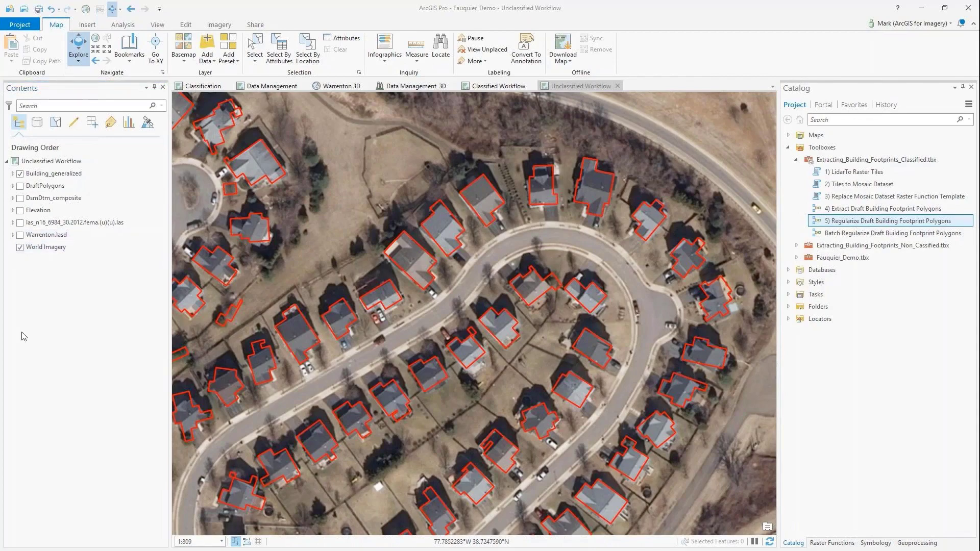
{"action": "key", "text": "alt+Tab"}
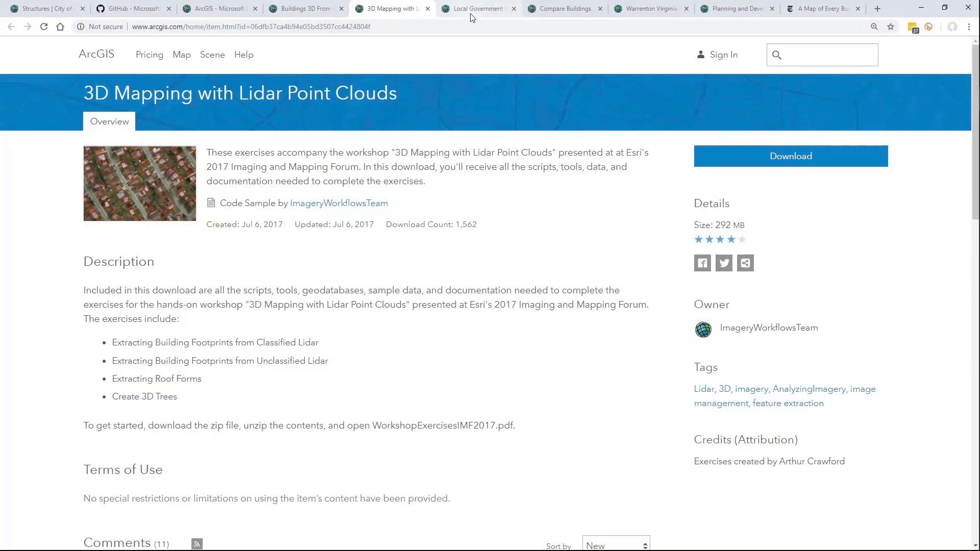
Step: Bring up the Compare Buildings app with its Classified, Unclassified and Fauquier County footprint maps
{"action": "left_click", "coordinate": [536, 14]}
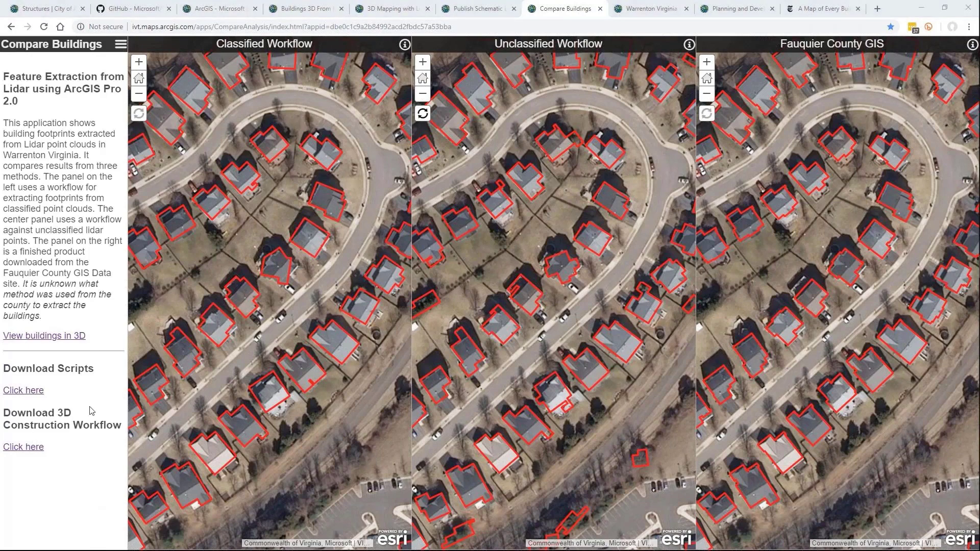
Step: Pan and zoom the three footprint maps, syncing them to the Classified and then the Fauquier County extent
{"action": "left_click_drag", "start_coordinate": [273, 169], "coordinate": [256, 234]}
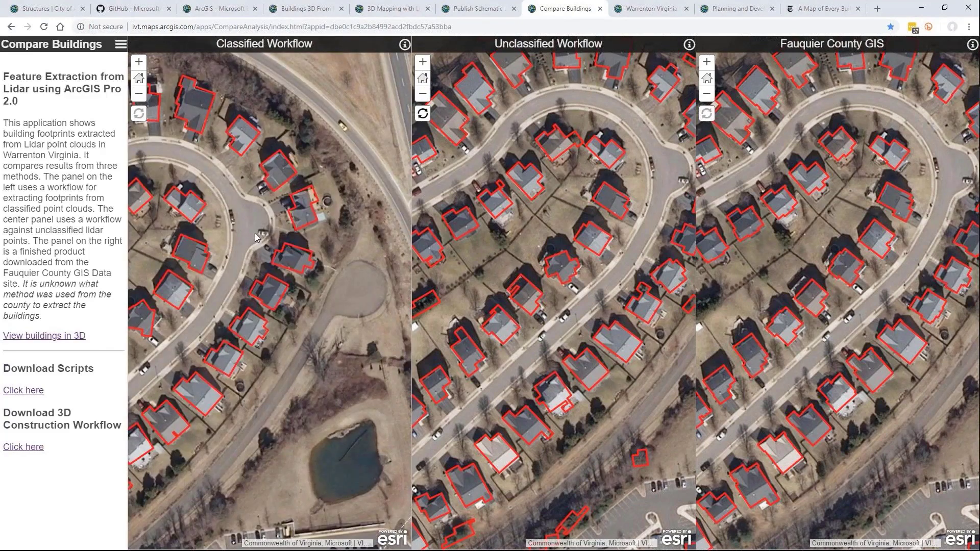
{"action": "scroll", "coordinate": [256, 237], "scroll_direction": "up", "scroll_amount": 3}
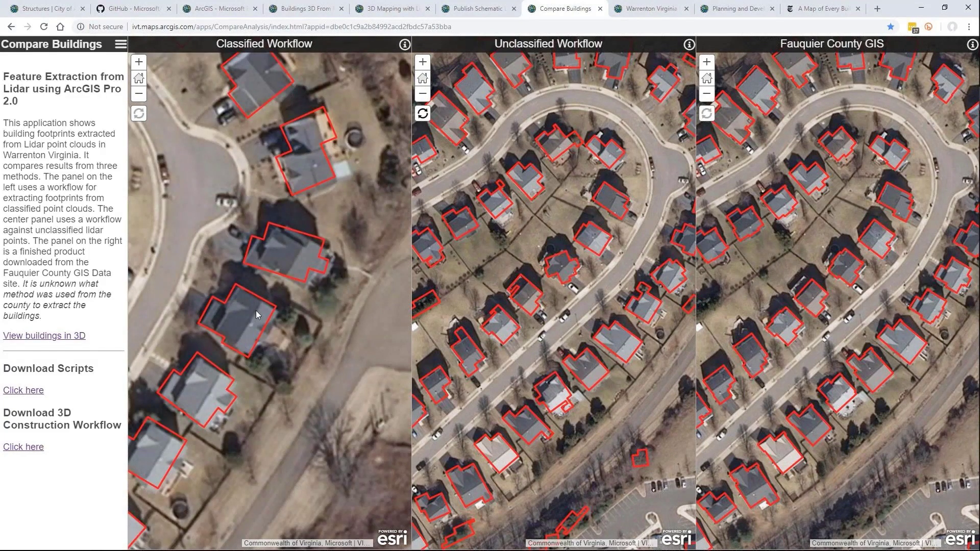
{"action": "left_click", "coordinate": [422, 115]}
{"action": "left_click", "coordinate": [142, 118]}
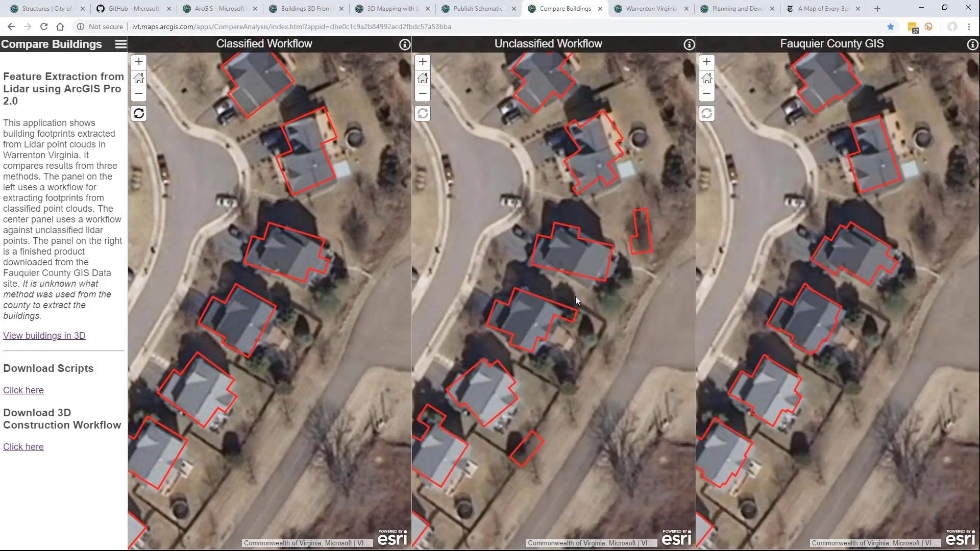
{"action": "left_click_drag", "start_coordinate": [360, 348], "coordinate": [340, 327]}
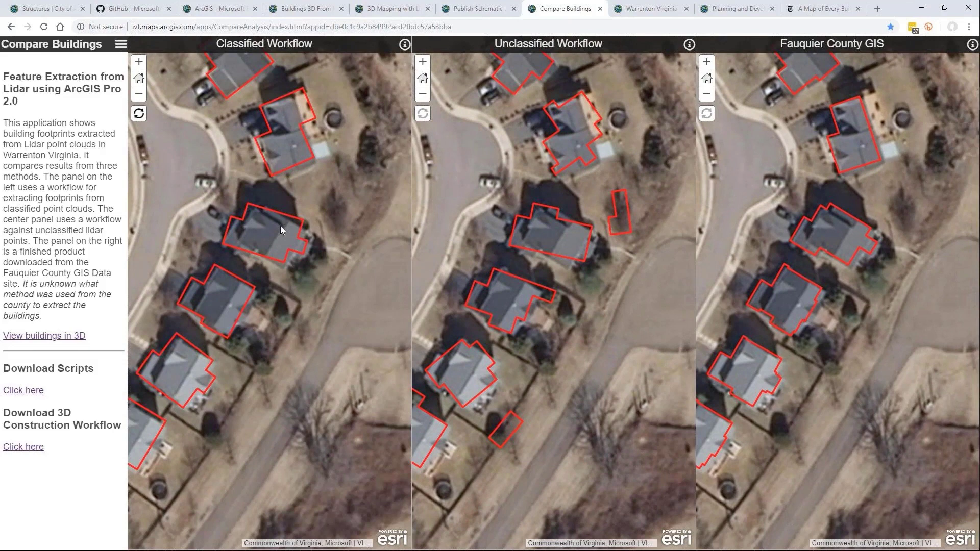
{"action": "left_click_drag", "start_coordinate": [270, 224], "coordinate": [286, 173]}
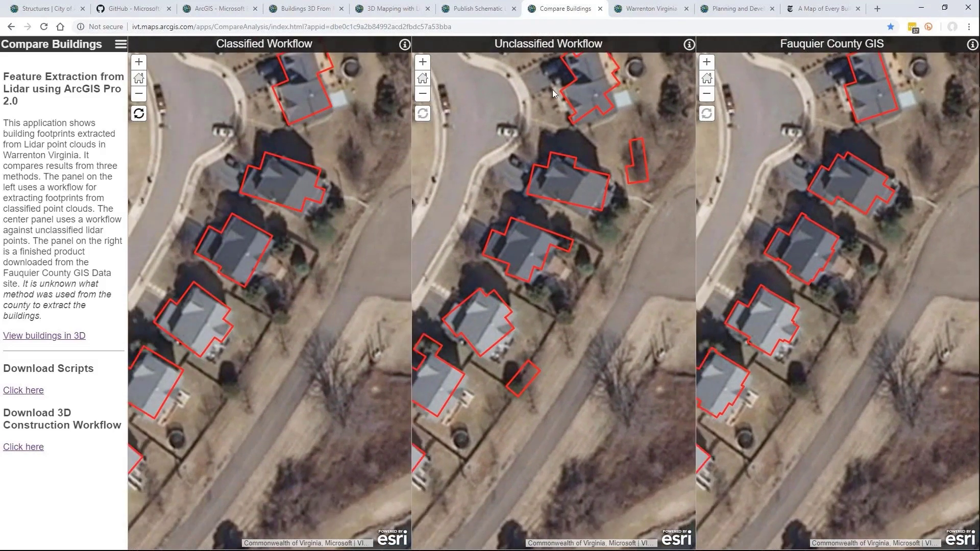
{"action": "left_click_drag", "start_coordinate": [488, 360], "coordinate": [603, 298]}
{"action": "left_click_drag", "start_coordinate": [779, 281], "coordinate": [819, 262]}
{"action": "scroll", "coordinate": [819, 262], "scroll_direction": "down", "scroll_amount": 1}
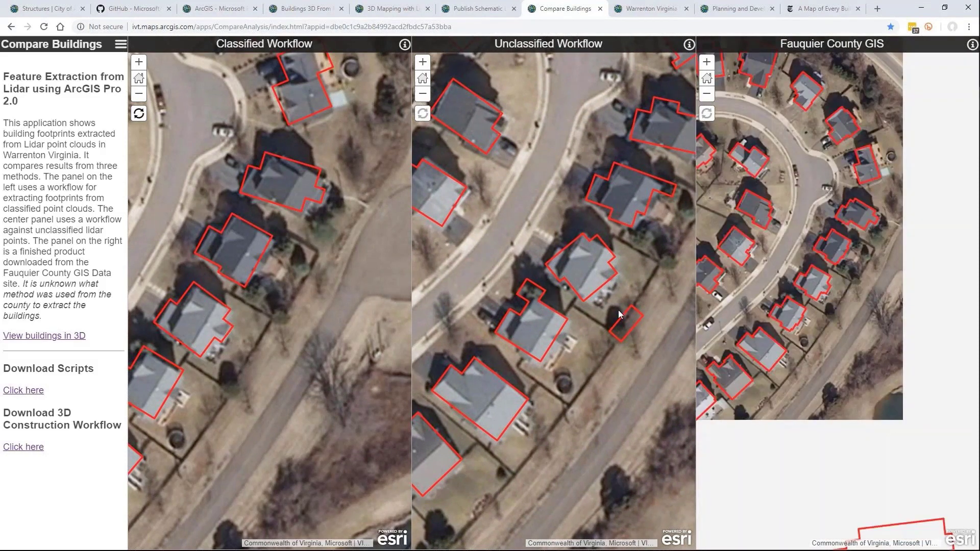
{"action": "left_click", "coordinate": [705, 116]}
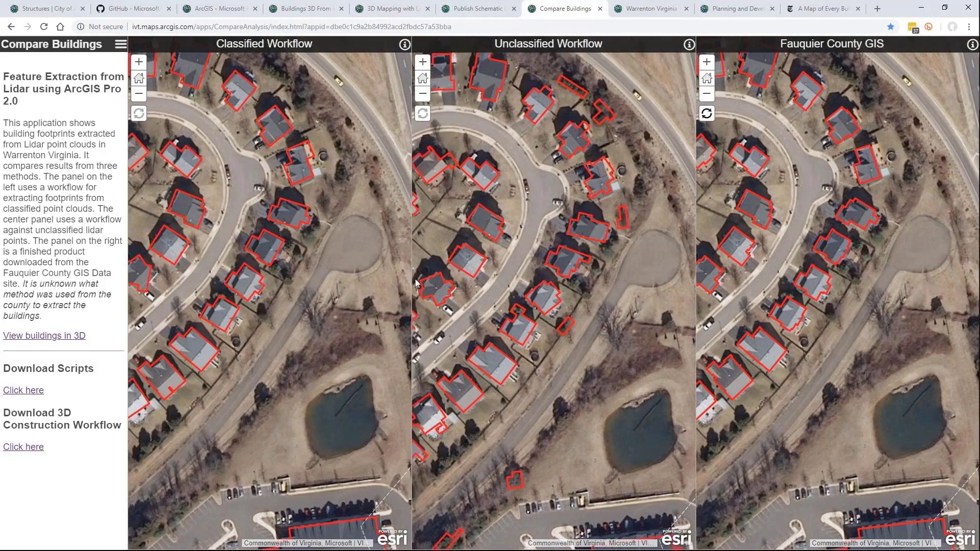
{"action": "left_click_drag", "start_coordinate": [318, 277], "coordinate": [346, 296]}
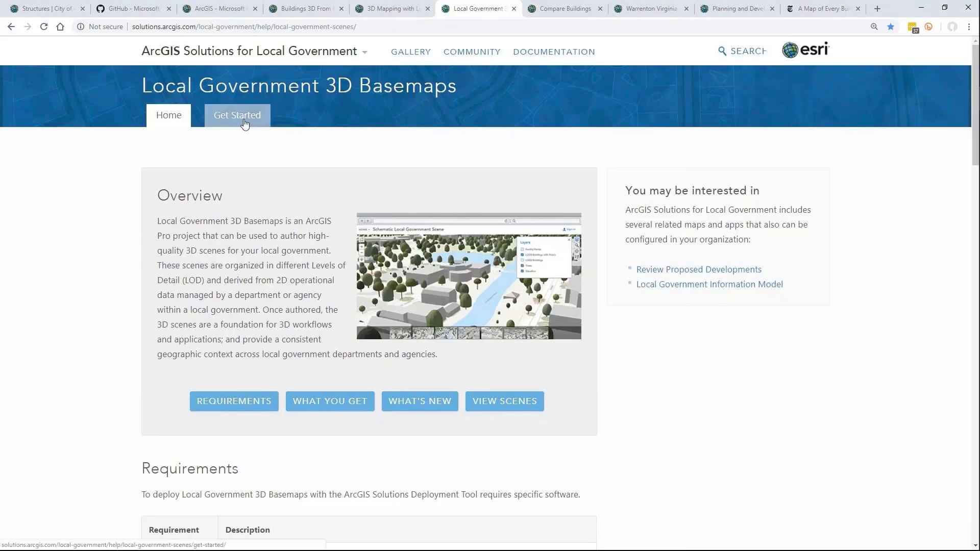
Step: Open the 3D basemaps getting started guide and scroll through the Publish Basic Local Government Scene steps
{"action": "left_click", "coordinate": [245, 123]}
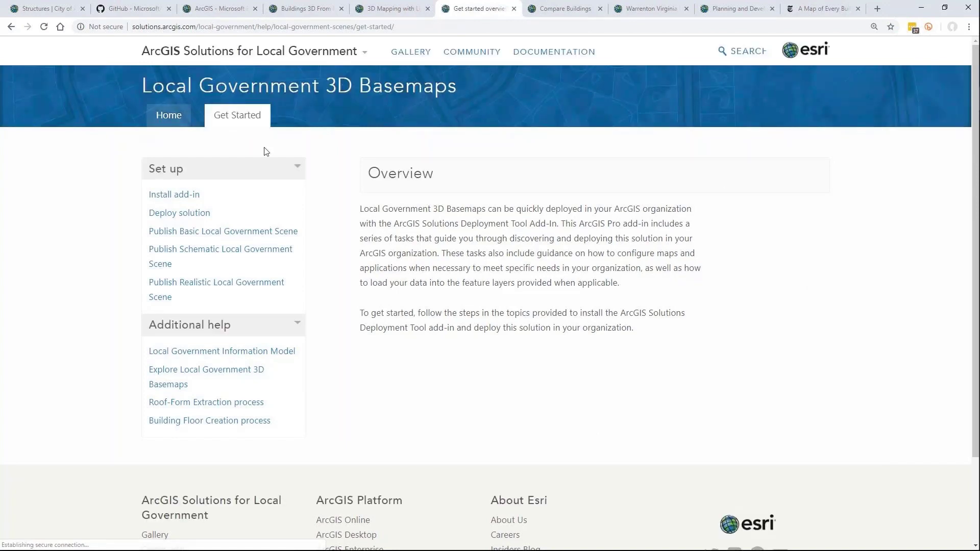
{"action": "left_click", "coordinate": [188, 239]}
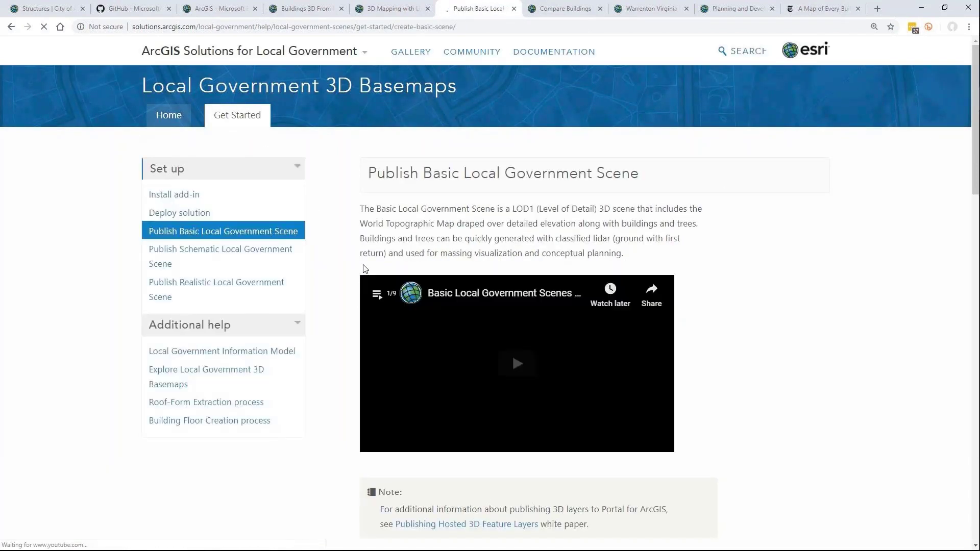
{"action": "scroll", "coordinate": [339, 262], "scroll_direction": "down", "scroll_amount": 8}
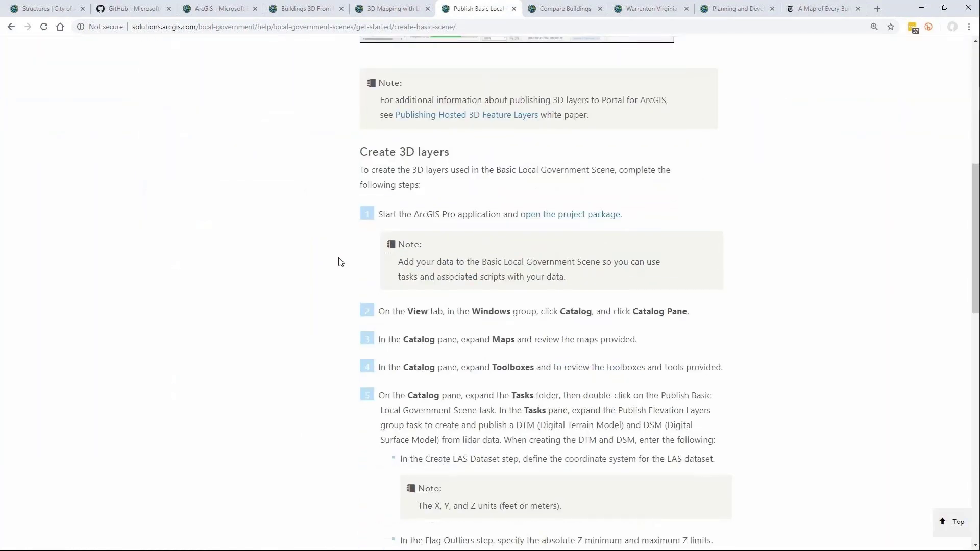
{"action": "scroll", "coordinate": [340, 262], "scroll_direction": "down", "scroll_amount": 12}
{"action": "scroll", "coordinate": [341, 261], "scroll_direction": "up", "scroll_amount": 5}
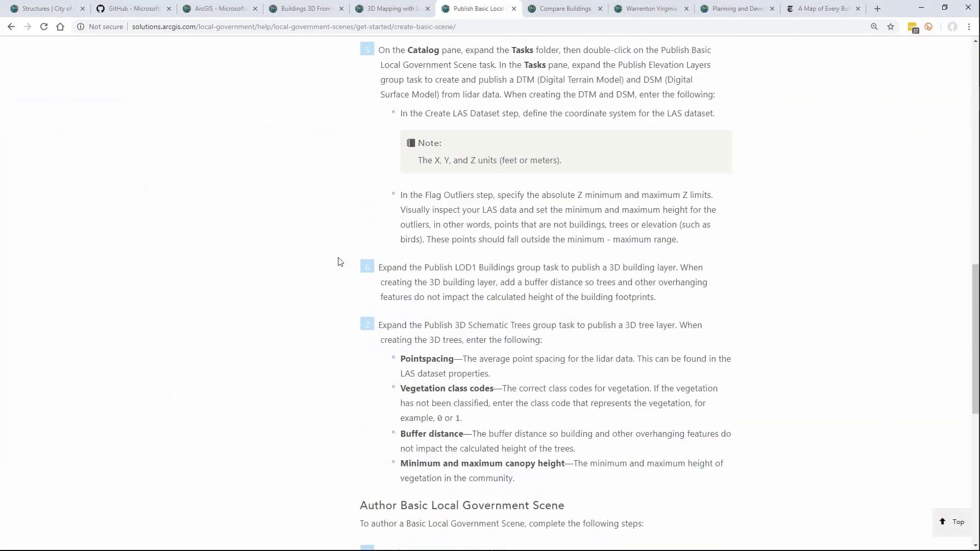
{"action": "scroll", "coordinate": [340, 262], "scroll_direction": "up", "scroll_amount": 15}
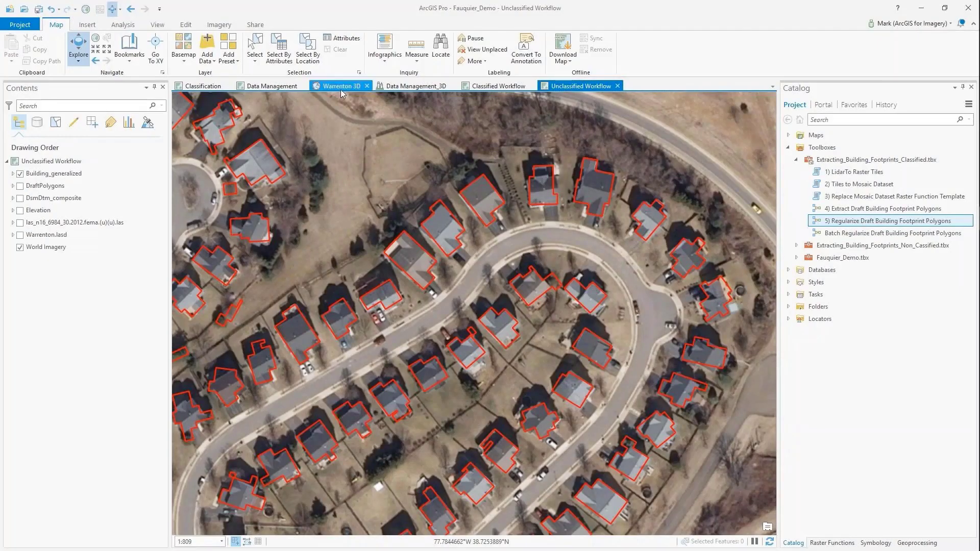
Step: Zoom and orbit into the pink buildings of the Warrenton 3D scene
{"action": "left_click", "coordinate": [339, 87]}
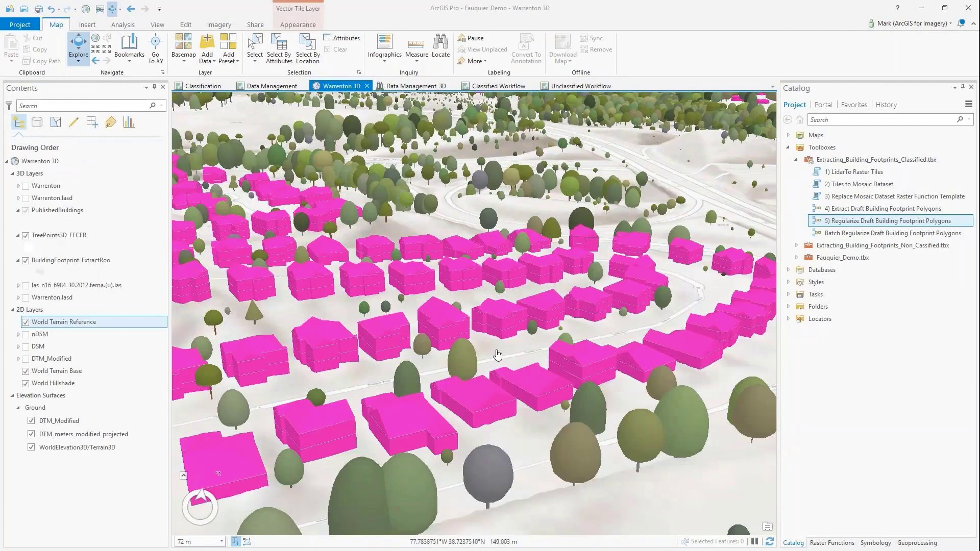
{"action": "scroll", "coordinate": [496, 349], "scroll_direction": "up", "scroll_amount": 2}
{"action": "middle_click_drag", "start_coordinate": [504, 336], "coordinate": [358, 353]}
{"action": "scroll", "coordinate": [452, 342], "scroll_direction": "up", "scroll_amount": 3}
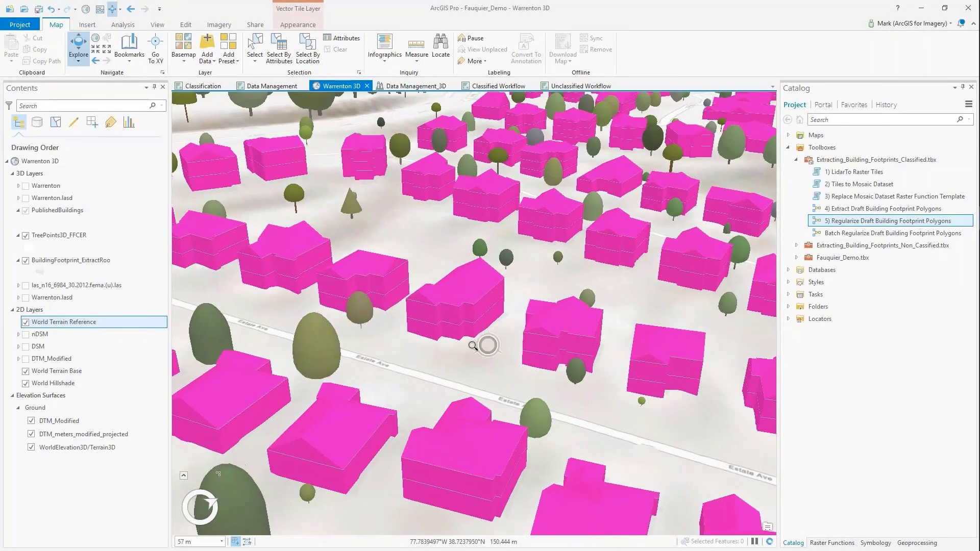
{"action": "scroll", "coordinate": [475, 319], "scroll_direction": "up", "scroll_amount": 3}
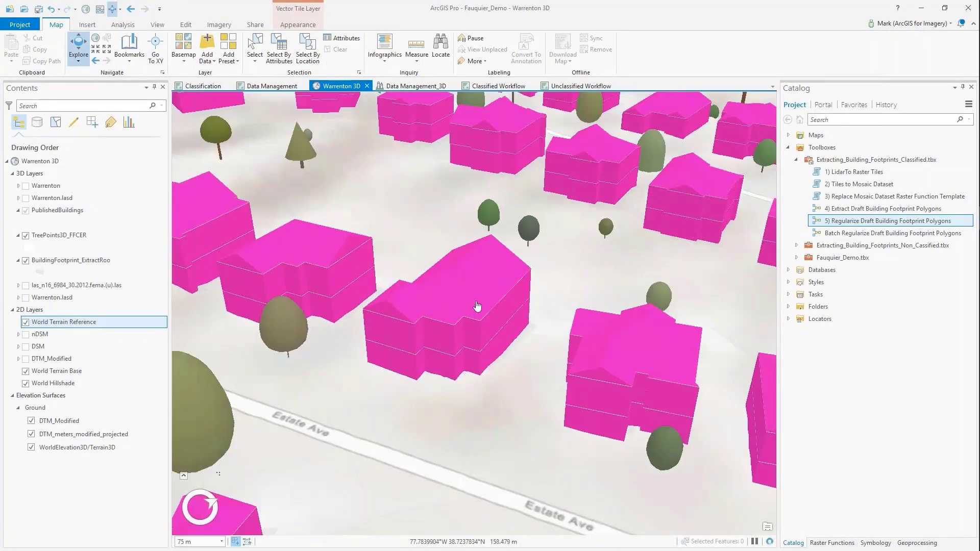
{"action": "scroll", "coordinate": [477, 304], "scroll_direction": "up", "scroll_amount": 2}
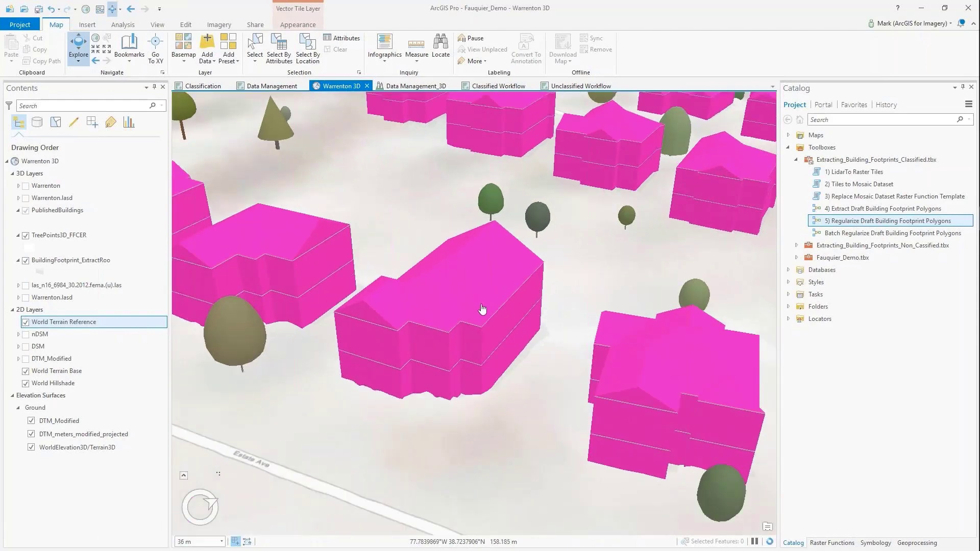
Step: View and close the attribute pop-ups of a tree and the central building
{"action": "left_click", "coordinate": [490, 202]}
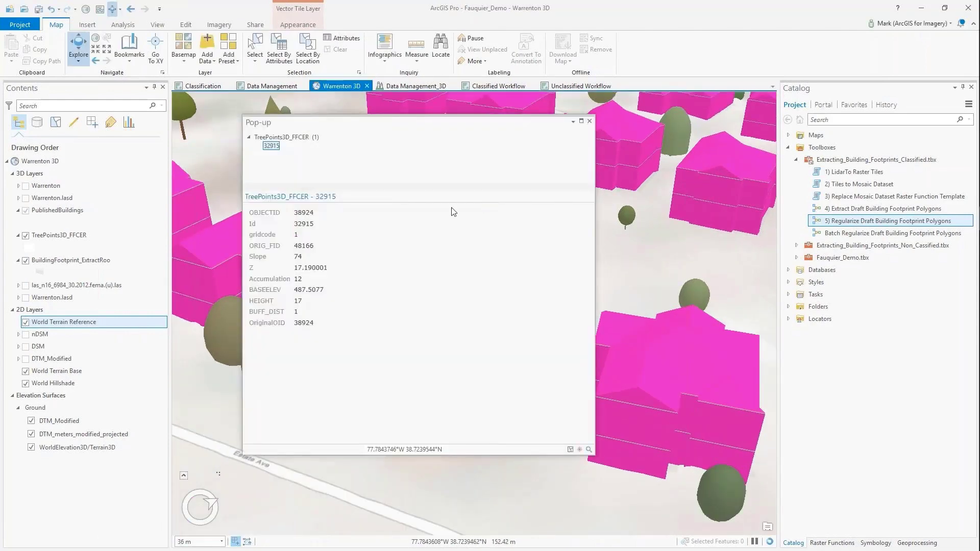
{"action": "left_click", "coordinate": [589, 121]}
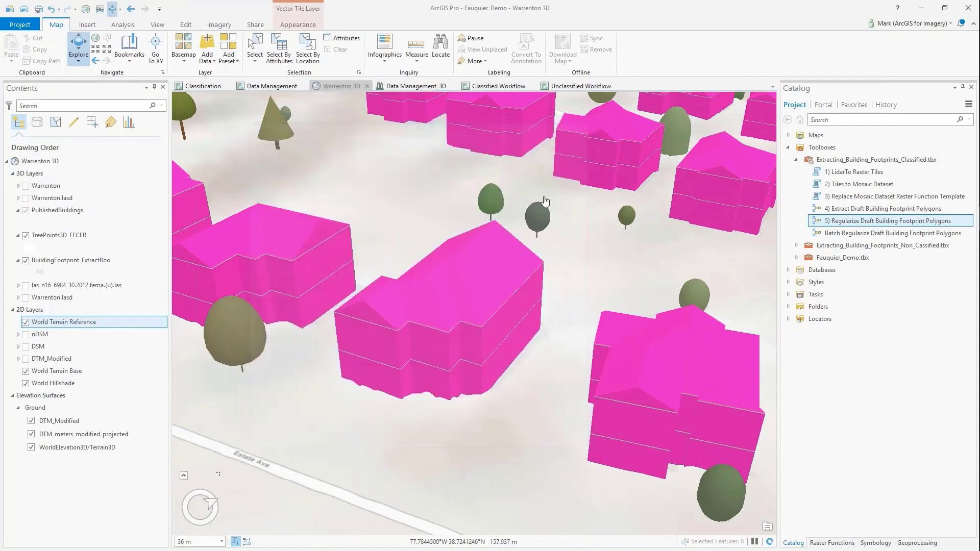
{"action": "left_click", "coordinate": [422, 276]}
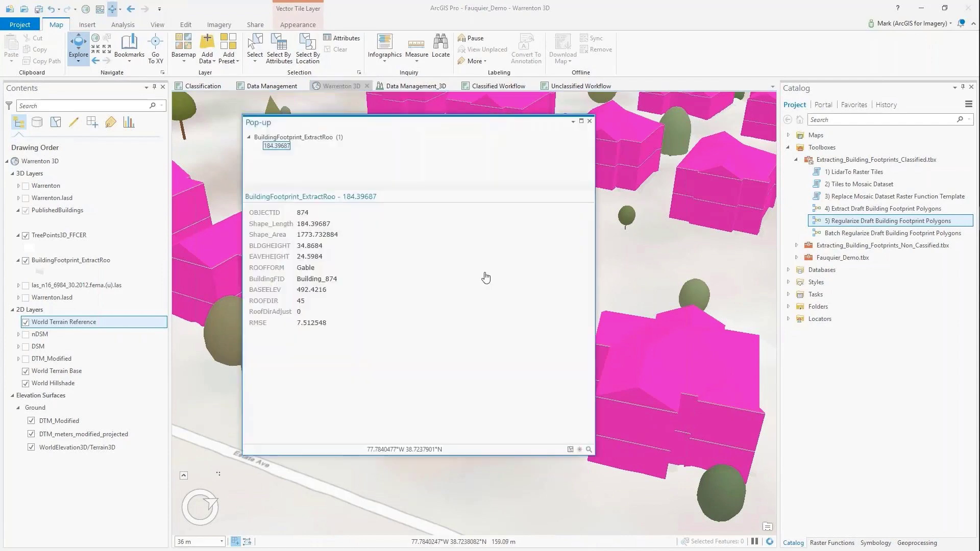
{"action": "left_click", "coordinate": [589, 121]}
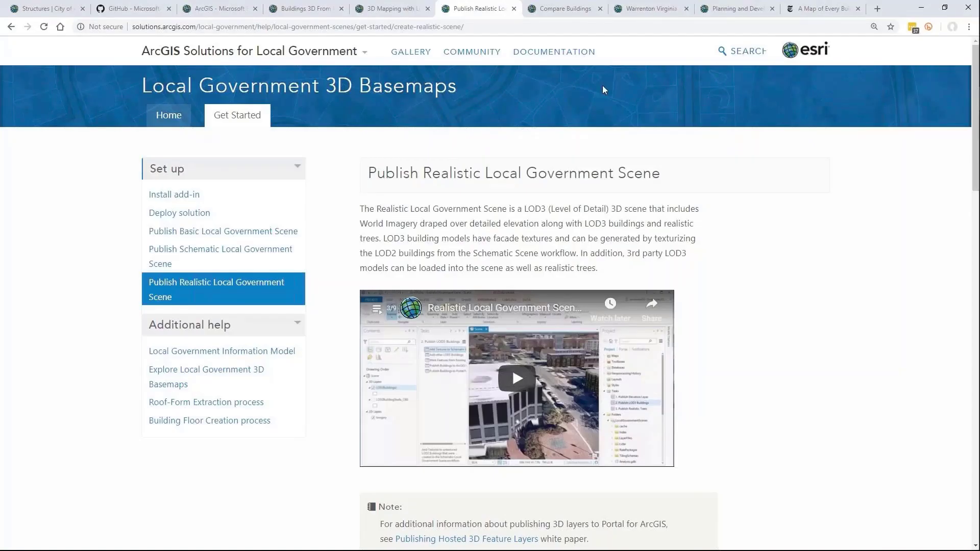
{"action": "left_click", "coordinate": [633, 15]}
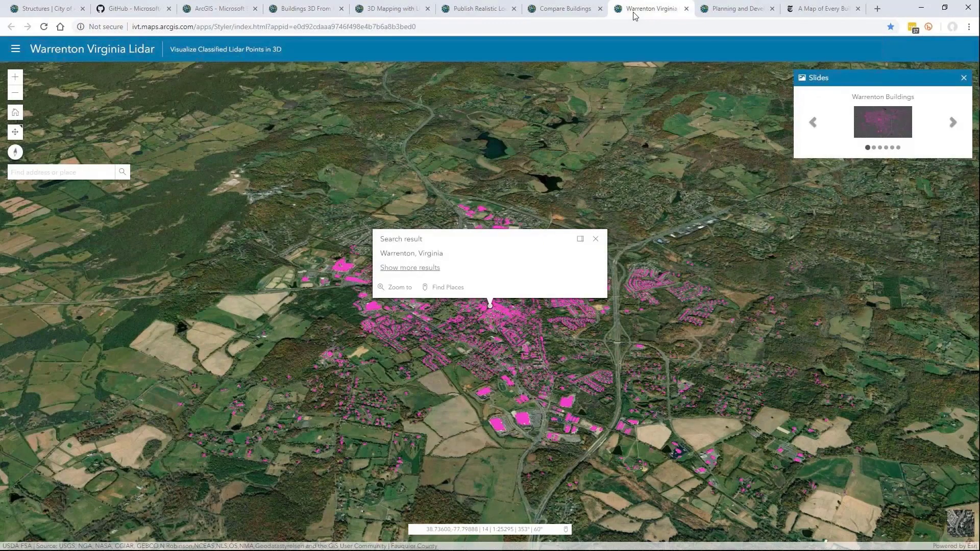
Step: Step through the scene's slides to Circular Building, then switch to the Planning and Development page
{"action": "left_click", "coordinate": [952, 124]}
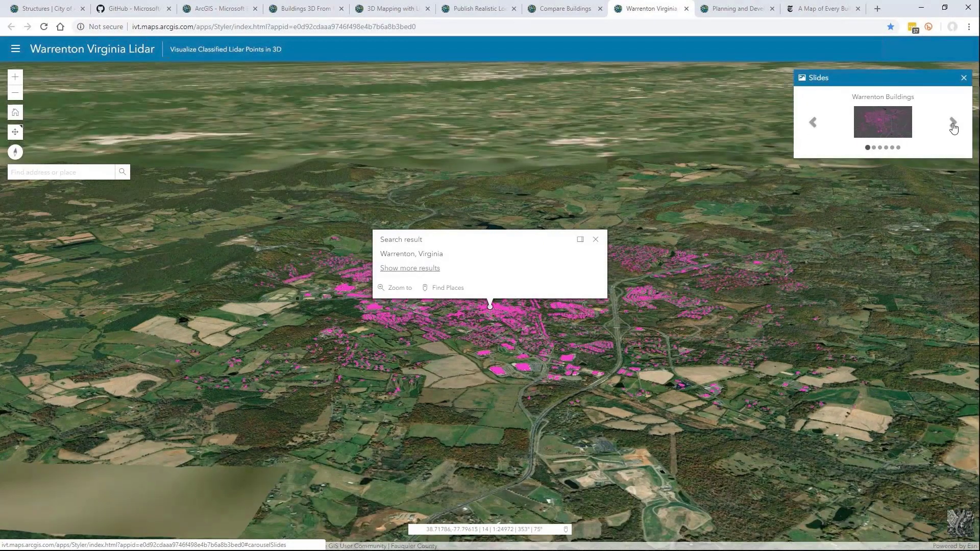
{"action": "left_click", "coordinate": [952, 125]}
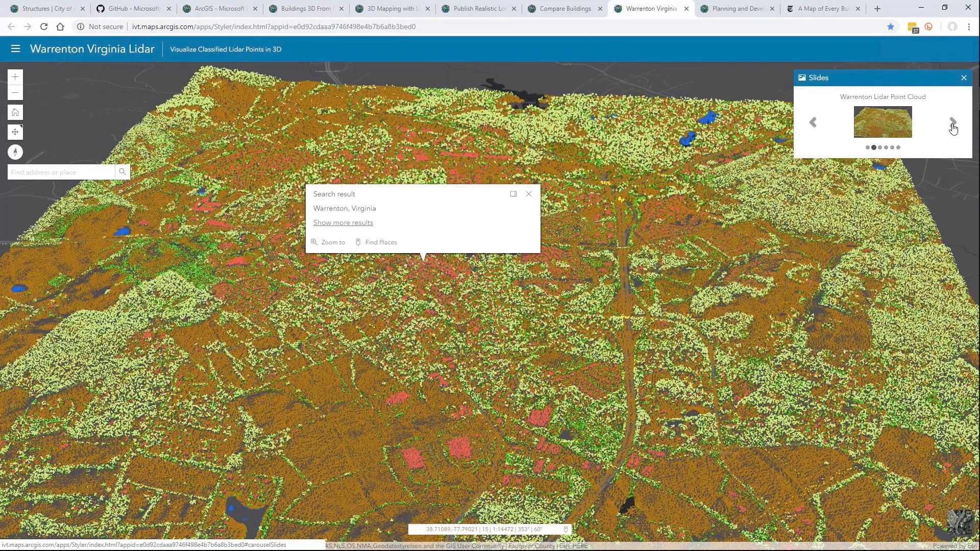
{"action": "left_click", "coordinate": [952, 125]}
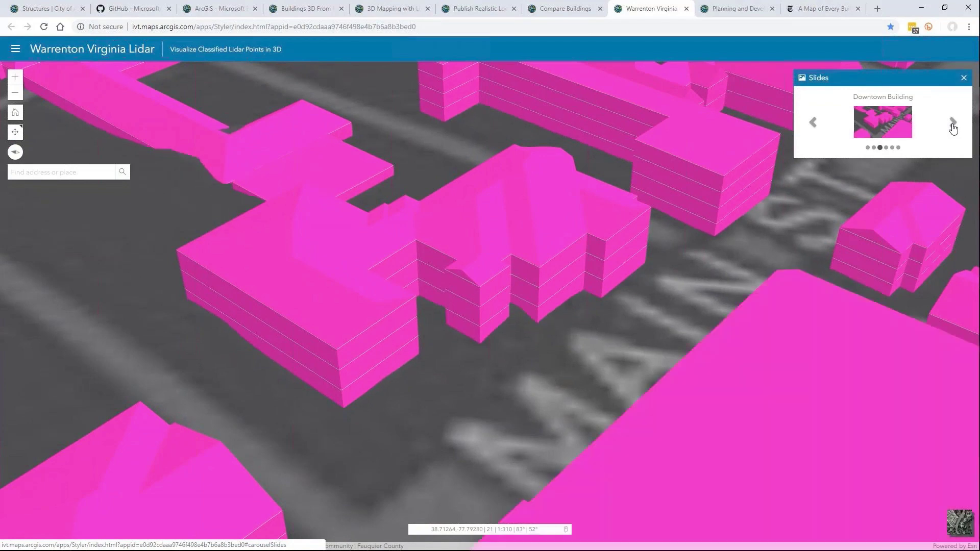
{"action": "left_click", "coordinate": [952, 125]}
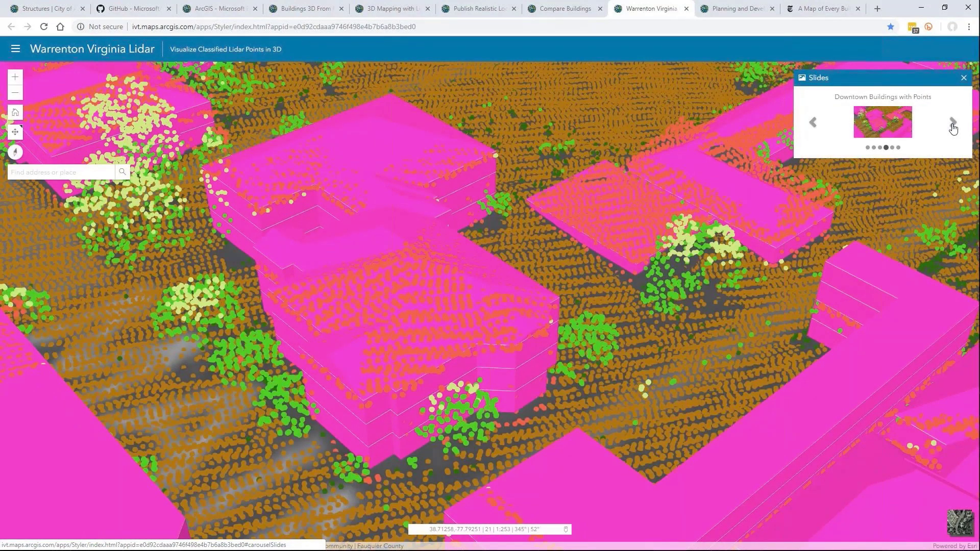
{"action": "left_click", "coordinate": [952, 125]}
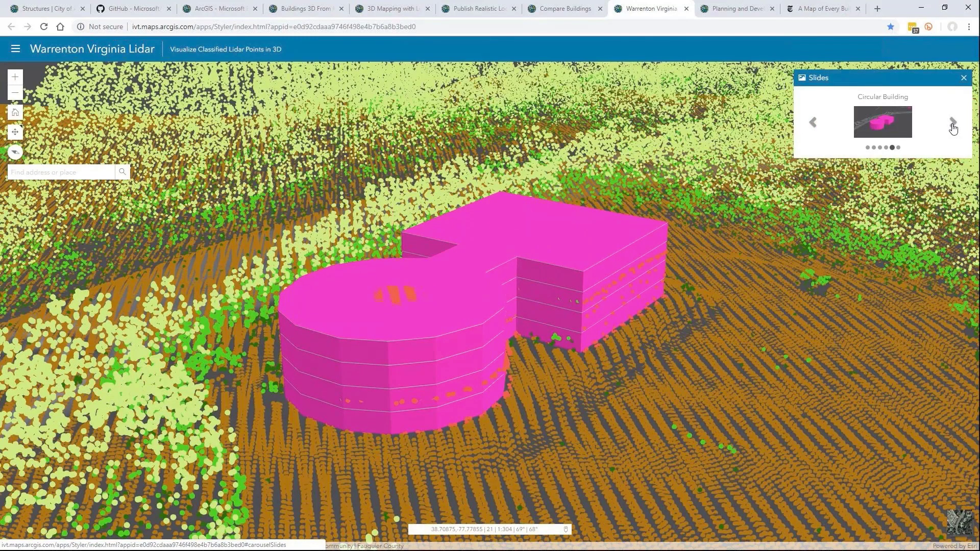
{"action": "left_click", "coordinate": [735, 9]}
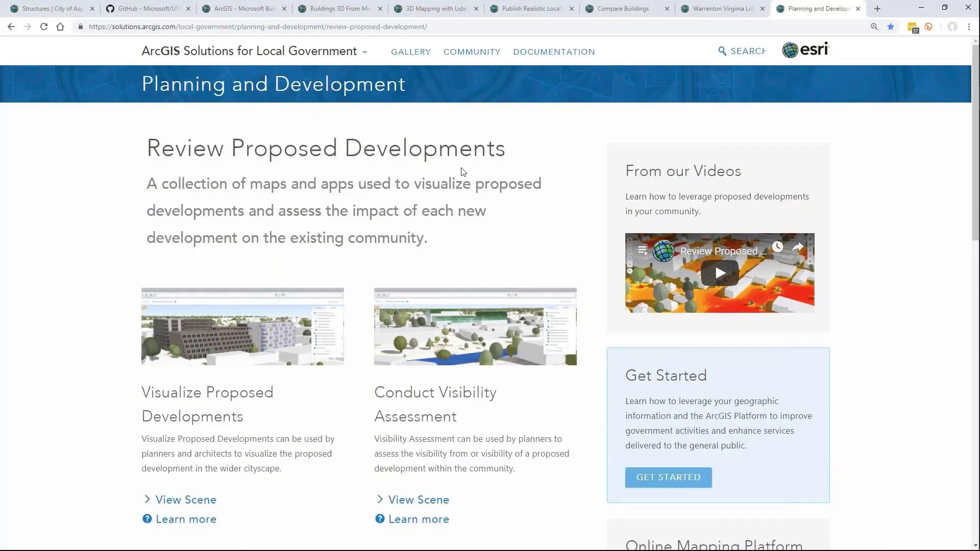
Step: Open the Visualize Proposed Developments scene from the Planning and Development page
{"action": "scroll", "coordinate": [438, 182], "scroll_direction": "down", "scroll_amount": 3}
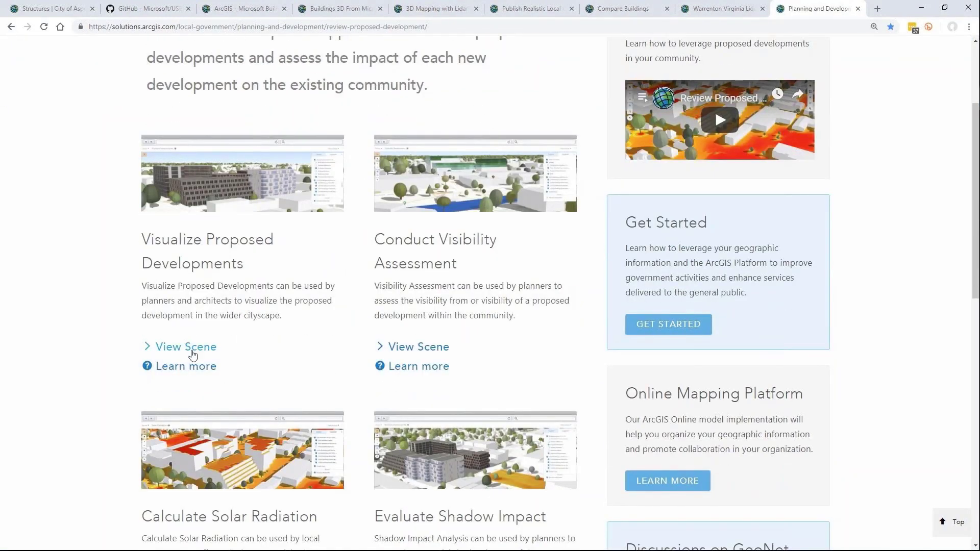
{"action": "left_click", "coordinate": [192, 351]}
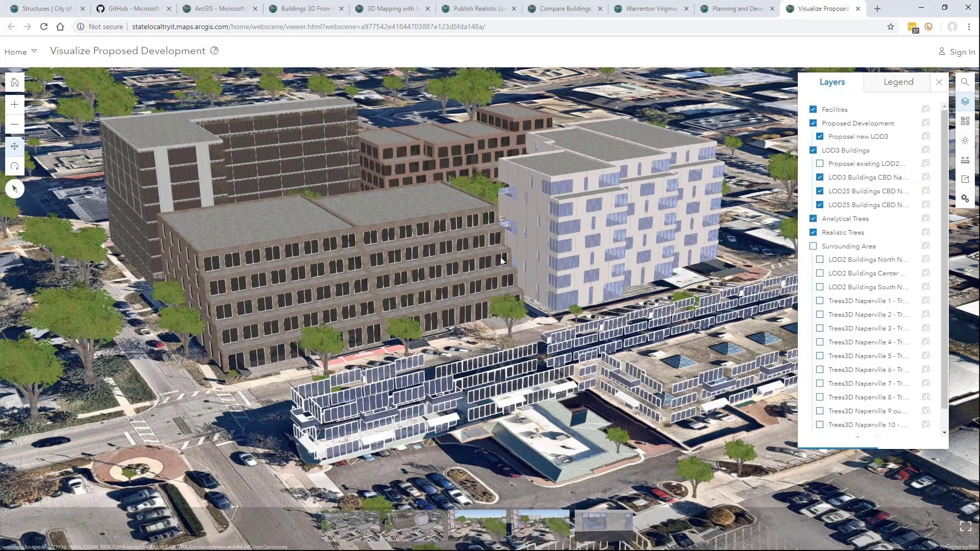
Step: Show the street before and after the proposed development, then fly inside the development
{"action": "mouse_move", "coordinate": [412, 531]}
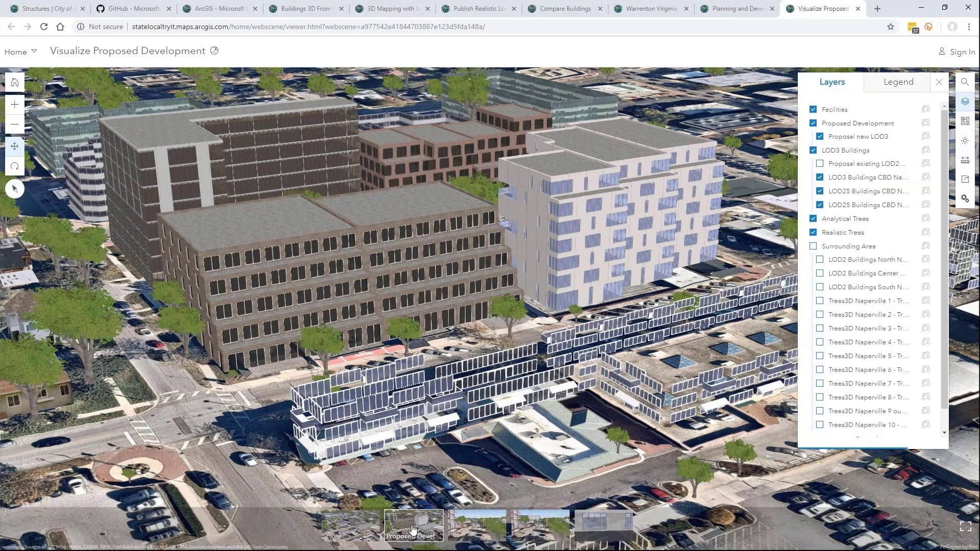
{"action": "left_click", "coordinate": [476, 530]}
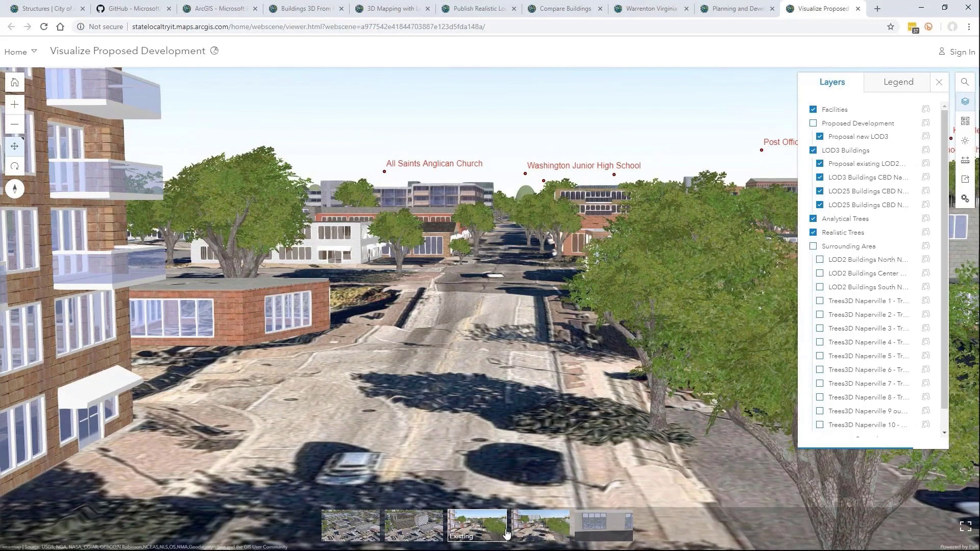
{"action": "left_click", "coordinate": [531, 531]}
{"action": "left_click", "coordinate": [588, 531]}
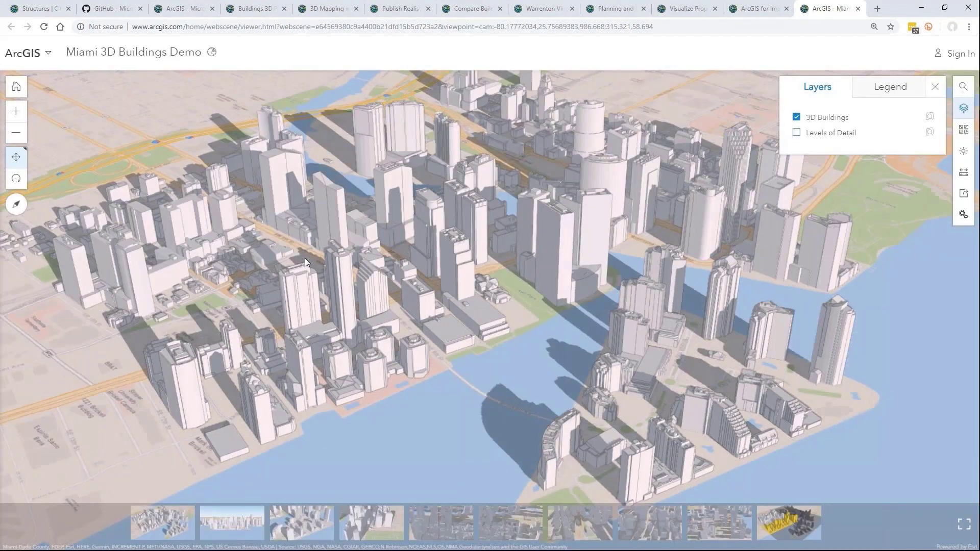
Step: Zoom around downtown Miami and rotate the city so Brickell Key faces the camera
{"action": "scroll", "coordinate": [415, 298], "scroll_direction": "up", "scroll_amount": 6}
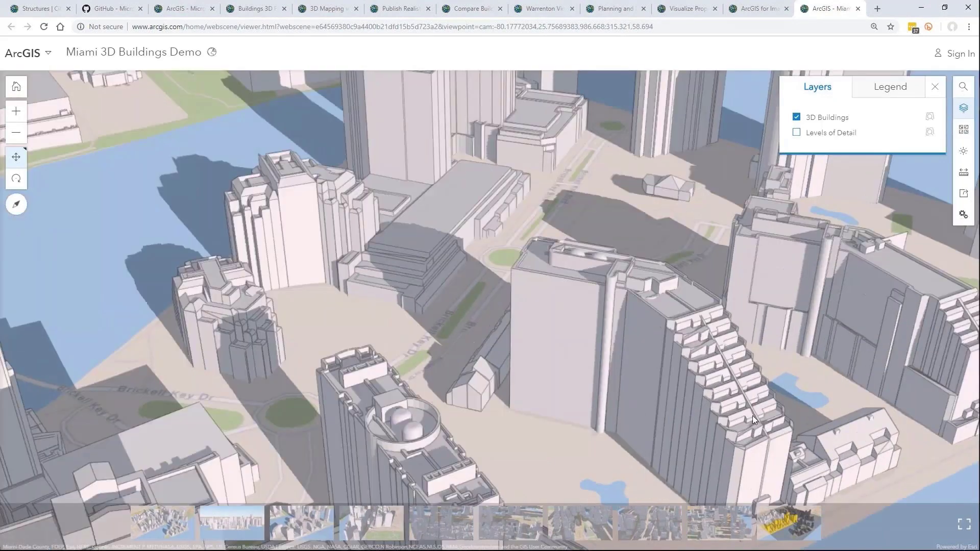
{"action": "scroll", "coordinate": [397, 436], "scroll_direction": "up", "scroll_amount": 6}
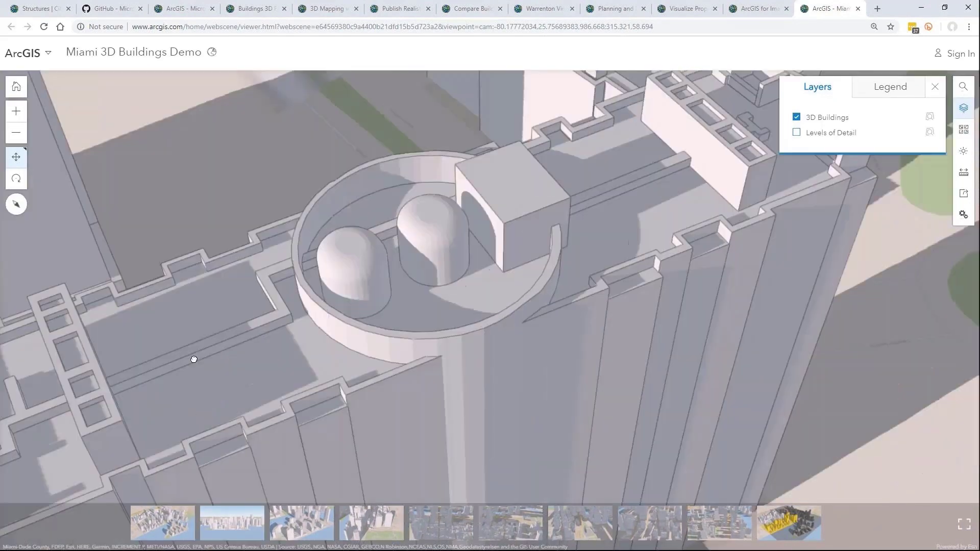
{"action": "scroll", "coordinate": [445, 277], "scroll_direction": "down", "scroll_amount": 8}
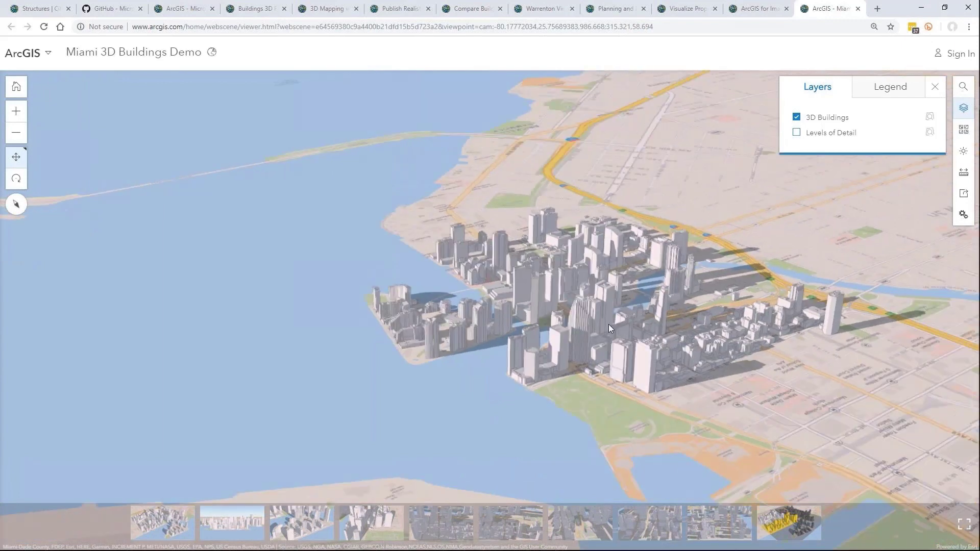
{"action": "right_click_drag", "start_coordinate": [509, 320], "coordinate": [776, 360]}
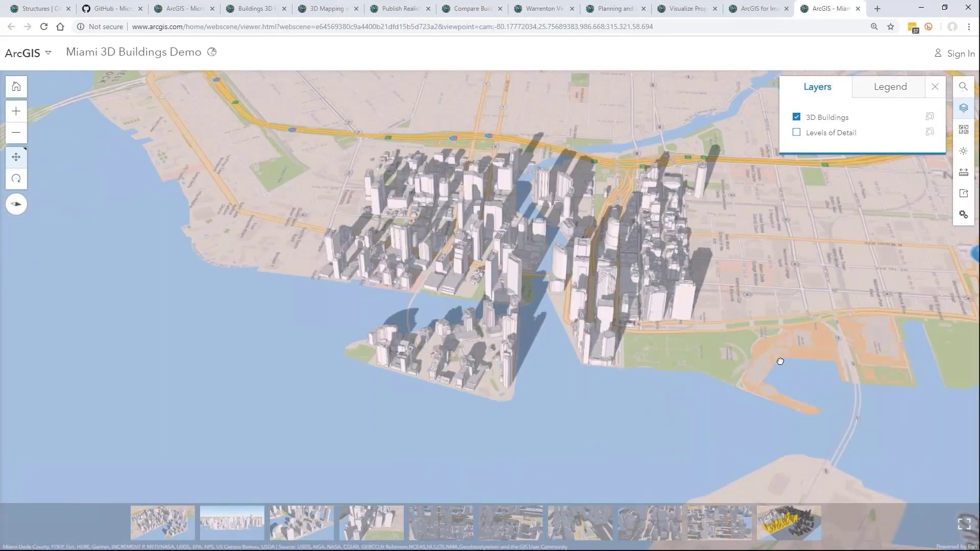
Step: Orbit downtown Miami to a new heading, then close the finished demo video
{"action": "scroll", "coordinate": [480, 390], "scroll_direction": "up", "scroll_amount": 5}
{"action": "scroll", "coordinate": [453, 366], "scroll_direction": "up", "scroll_amount": 8}
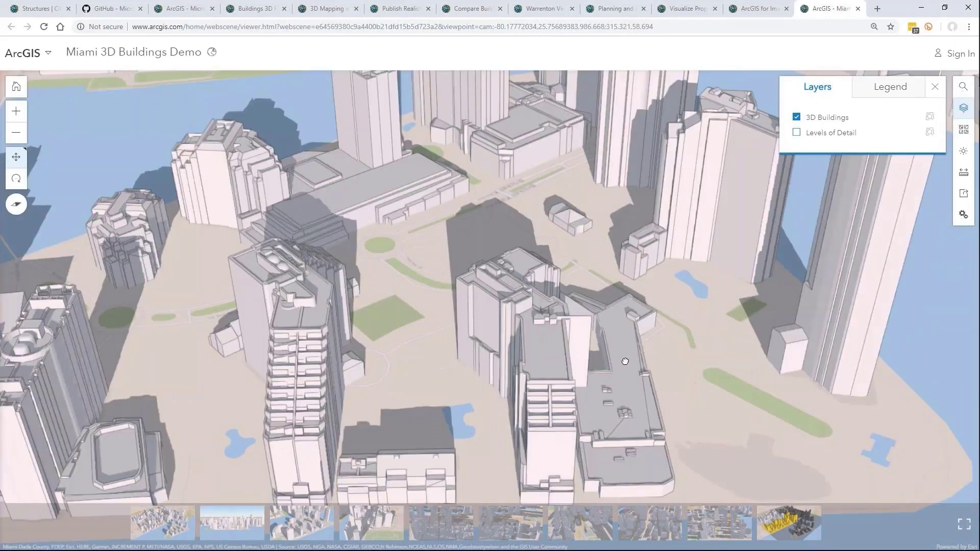
{"action": "scroll", "coordinate": [474, 325], "scroll_direction": "down", "scroll_amount": 8}
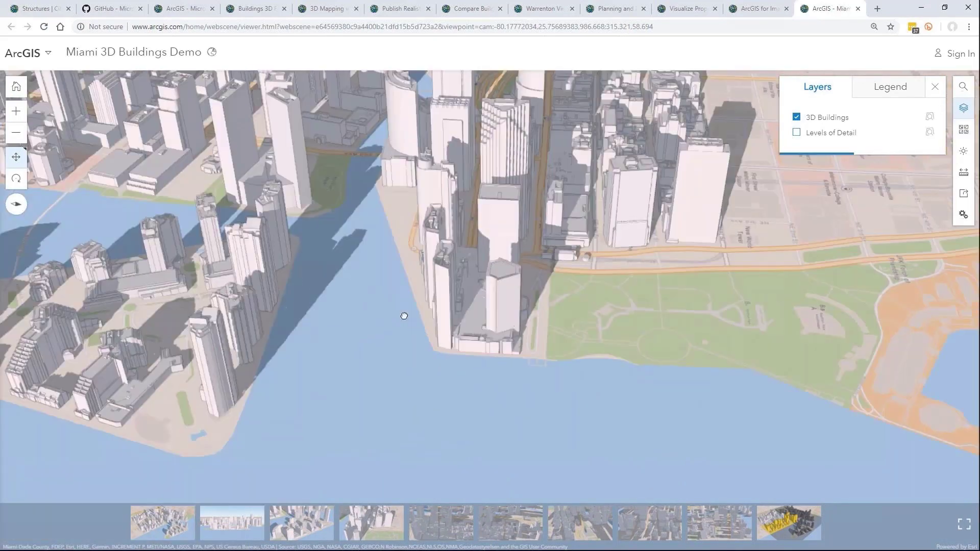
{"action": "scroll", "coordinate": [404, 315], "scroll_direction": "down", "scroll_amount": 3}
{"action": "right_click_drag", "start_coordinate": [523, 288], "coordinate": [611, 393]}
{"action": "scroll", "coordinate": [611, 393], "scroll_direction": "up", "scroll_amount": 6}
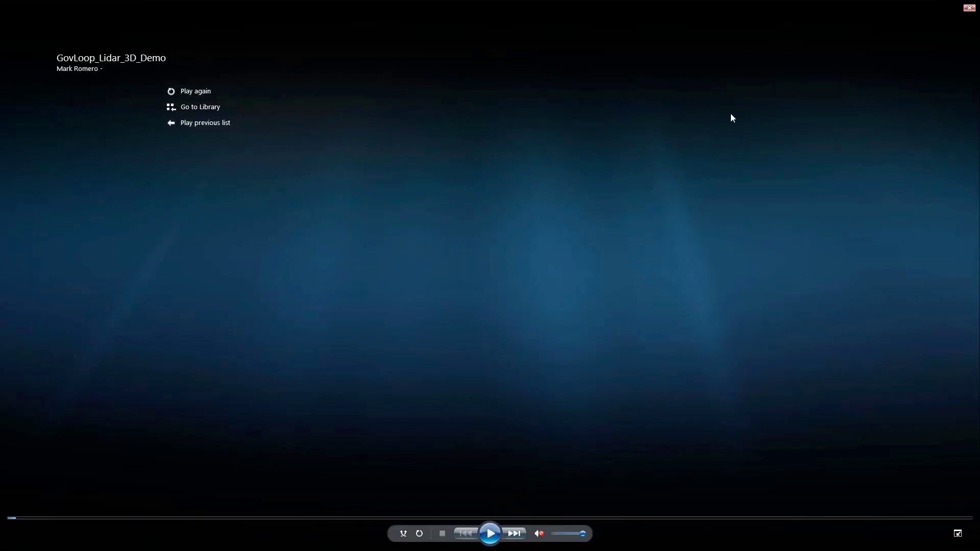
{"action": "left_click", "coordinate": [969, 8]}
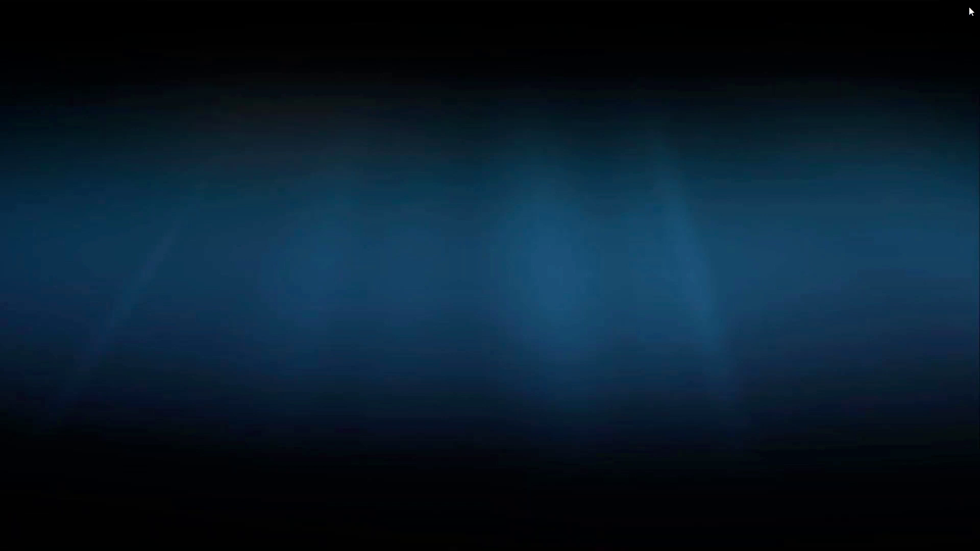